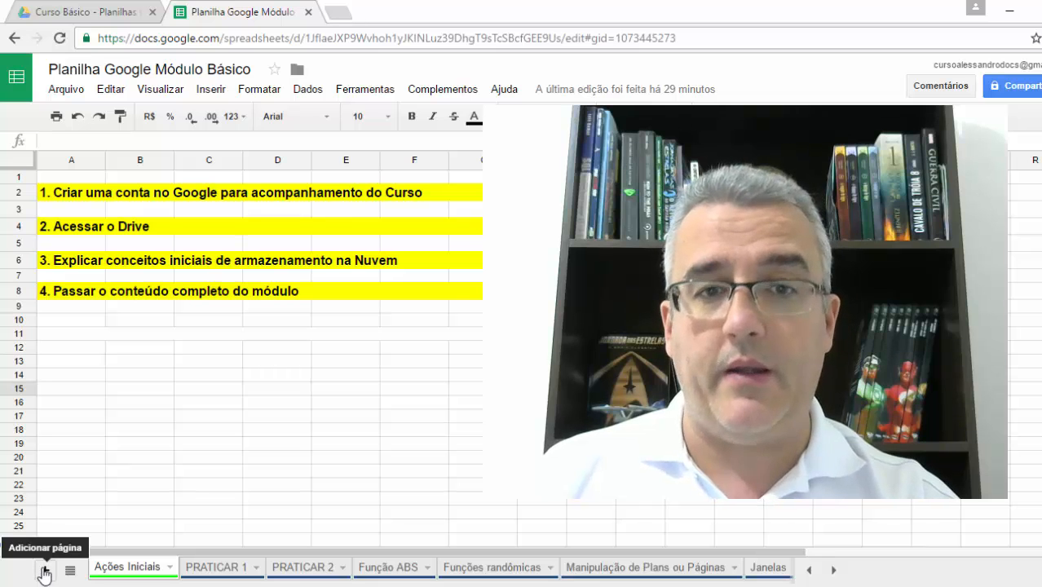
# - Add a new blank sheet directly after the Ações Iniciais sheet
pyautogui.click(42, 571)
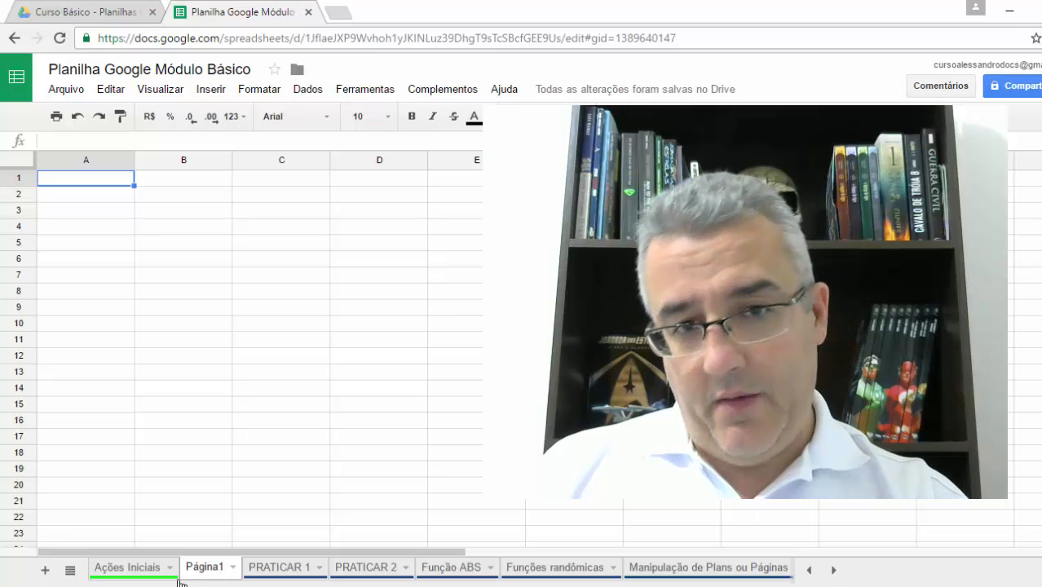
pyautogui.click(110, 210)
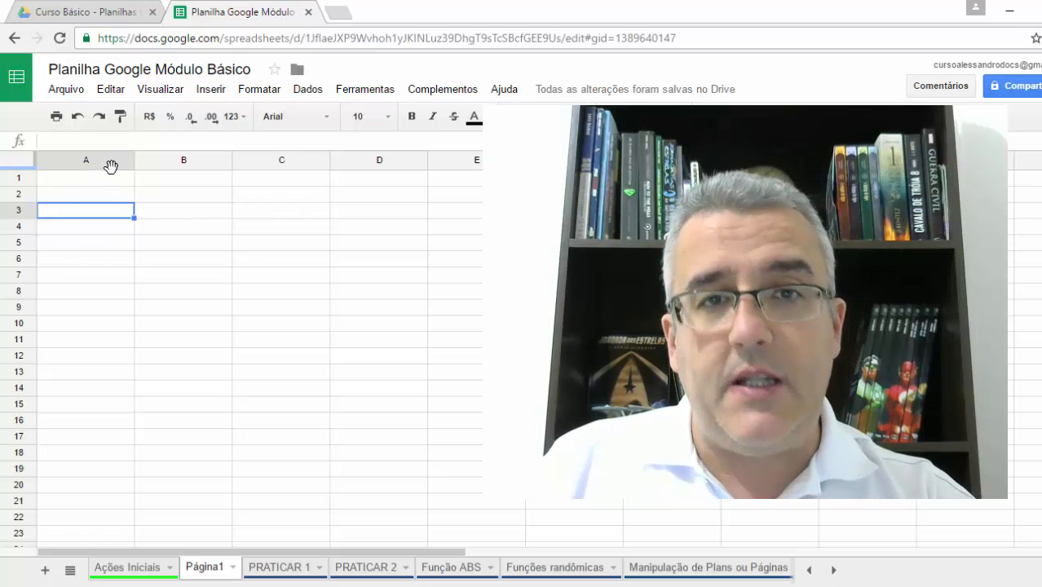
pyautogui.click(126, 192)
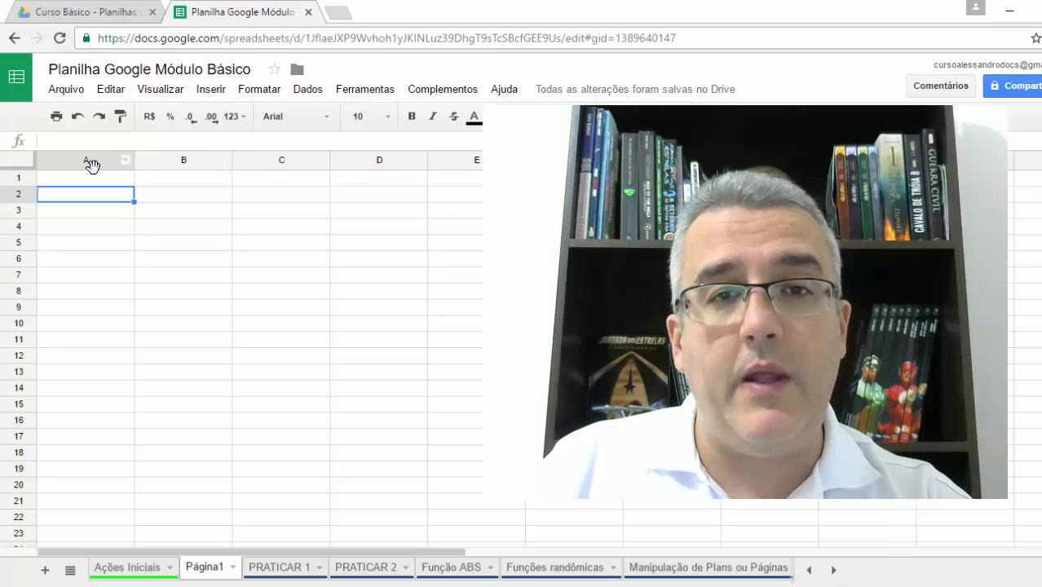
# - Examine the new sheet's columns through to the last one and return to column A
pyautogui.moveTo(394, 552); pyautogui.dragTo(1019, 546)
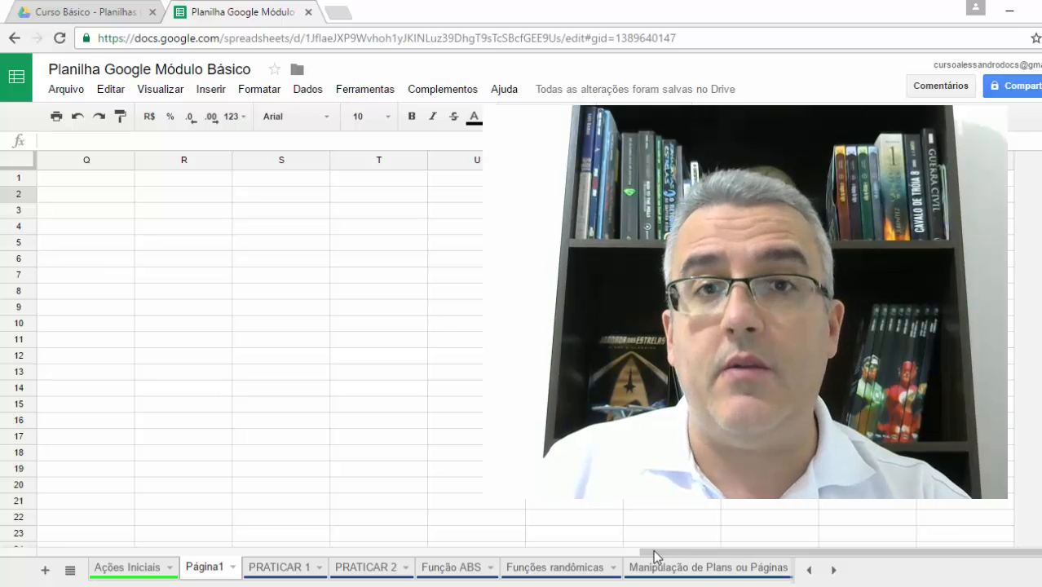
pyautogui.moveTo(653, 551); pyautogui.dragTo(1, 565)
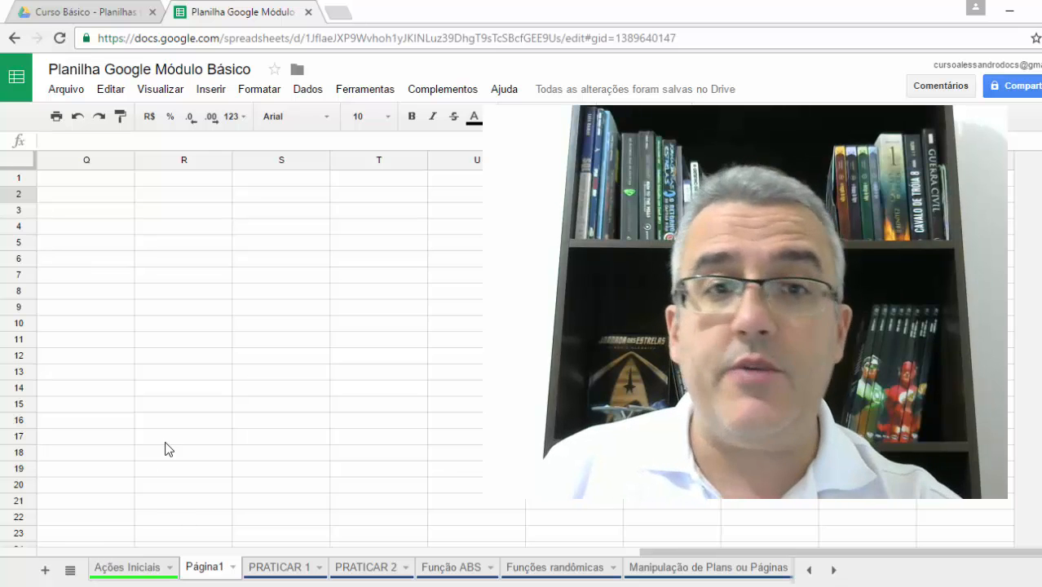
pyautogui.click(205, 425)
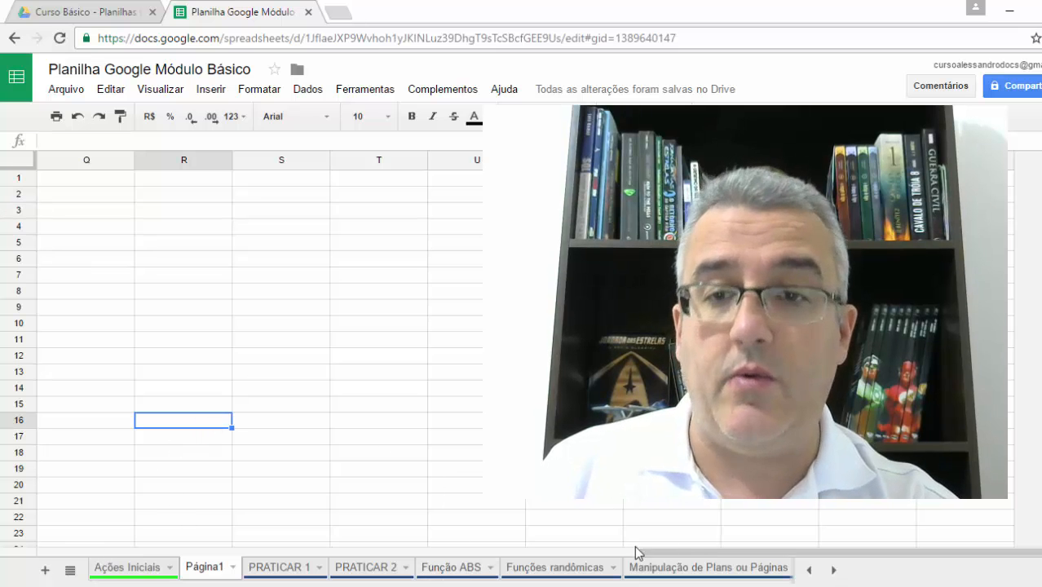
pyautogui.moveTo(697, 551); pyautogui.dragTo(16, 562)
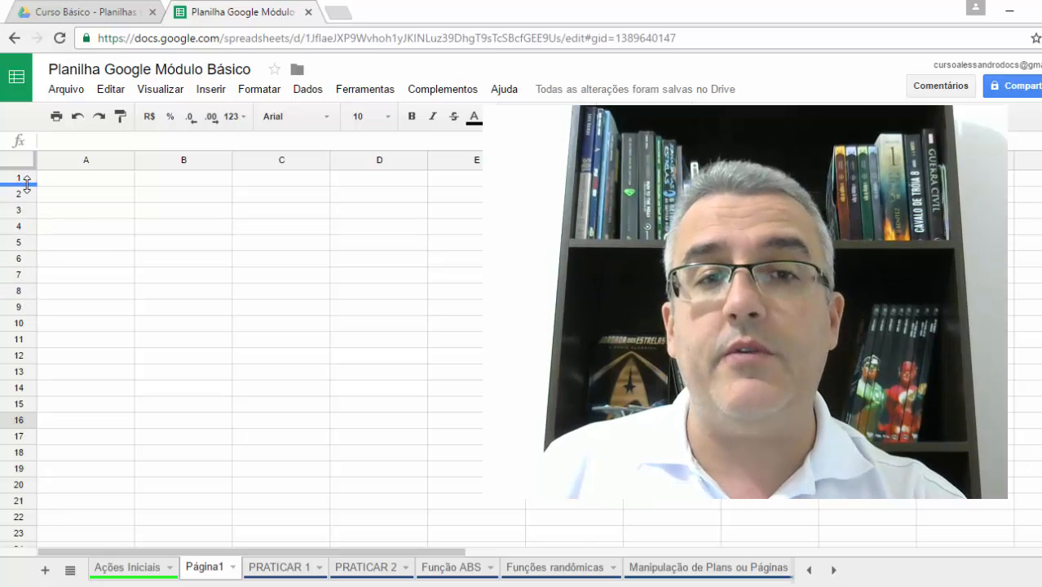
pyautogui.moveTo(1041, 178)
pyautogui.mouseDown()
pyautogui.moveTo(1041, 534)
pyautogui.moveTo(1041, 177)
pyautogui.mouseUp()
# - Add 10 more rows at the end of the new sheet
pyautogui.scroll(-4, 397, 462)
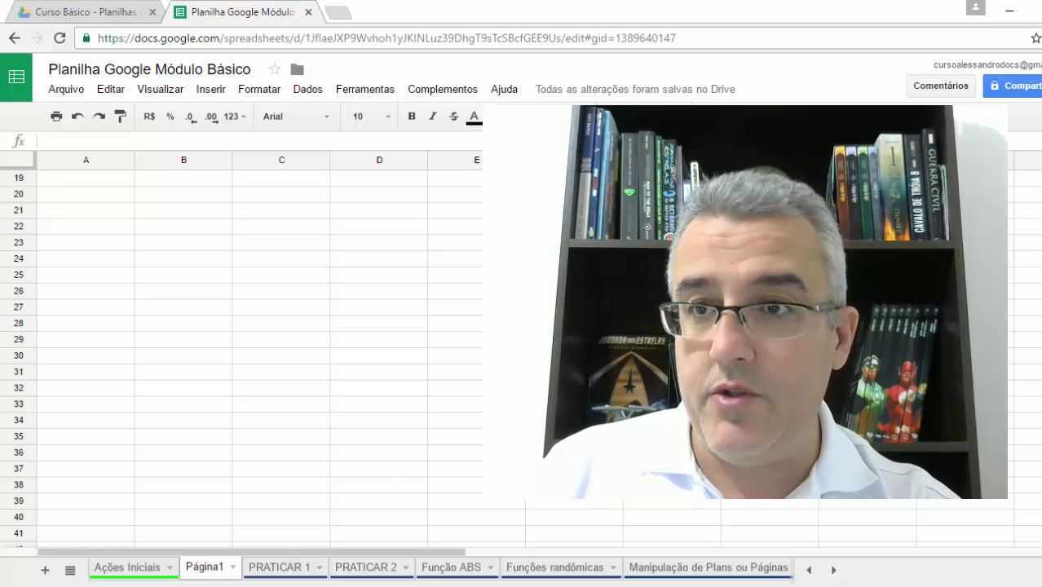
pyautogui.scroll(-20, 413, 489)
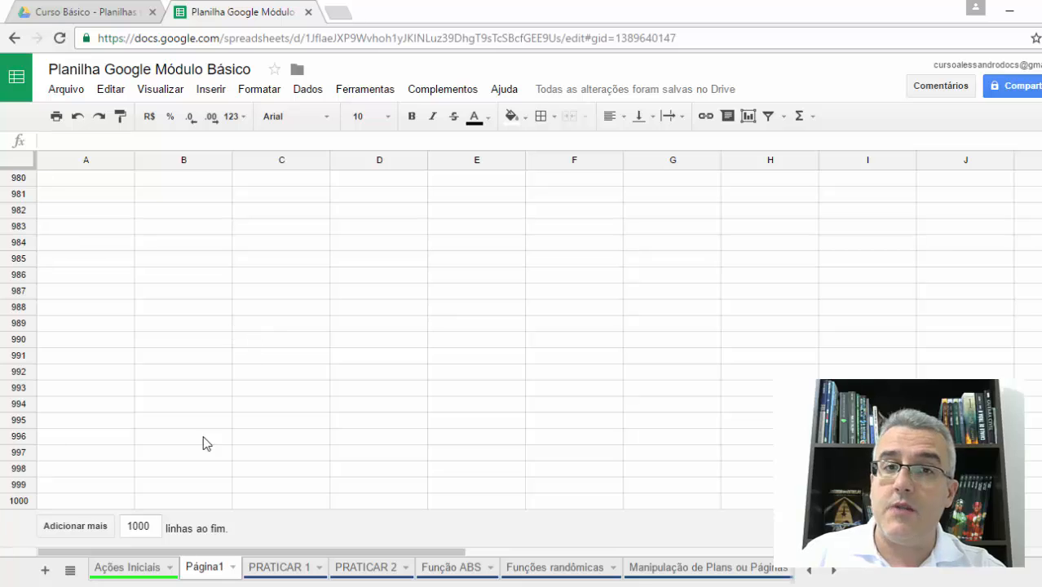
pyautogui.doubleClick(150, 526)
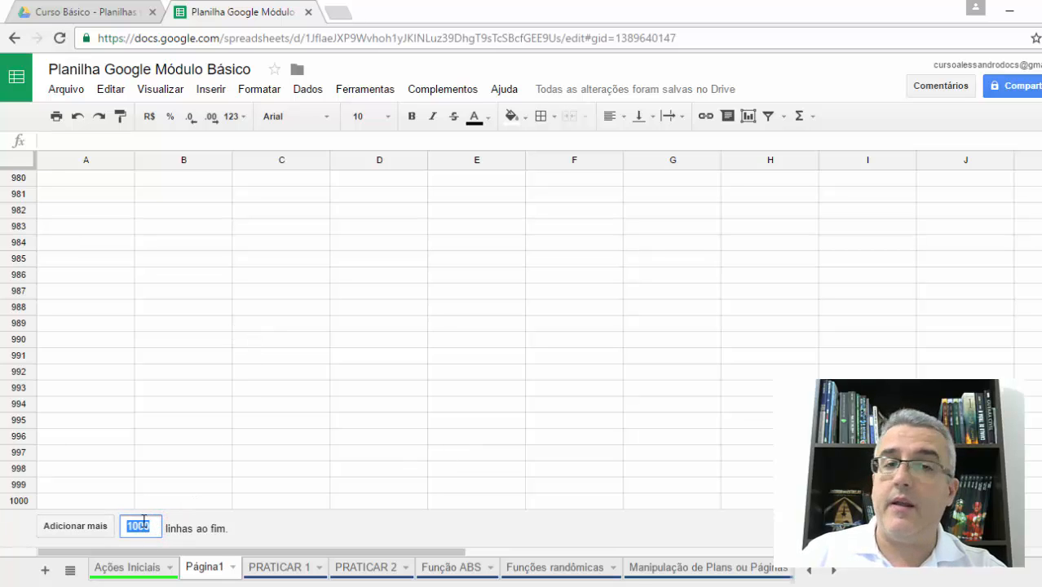
pyautogui.write('9000')
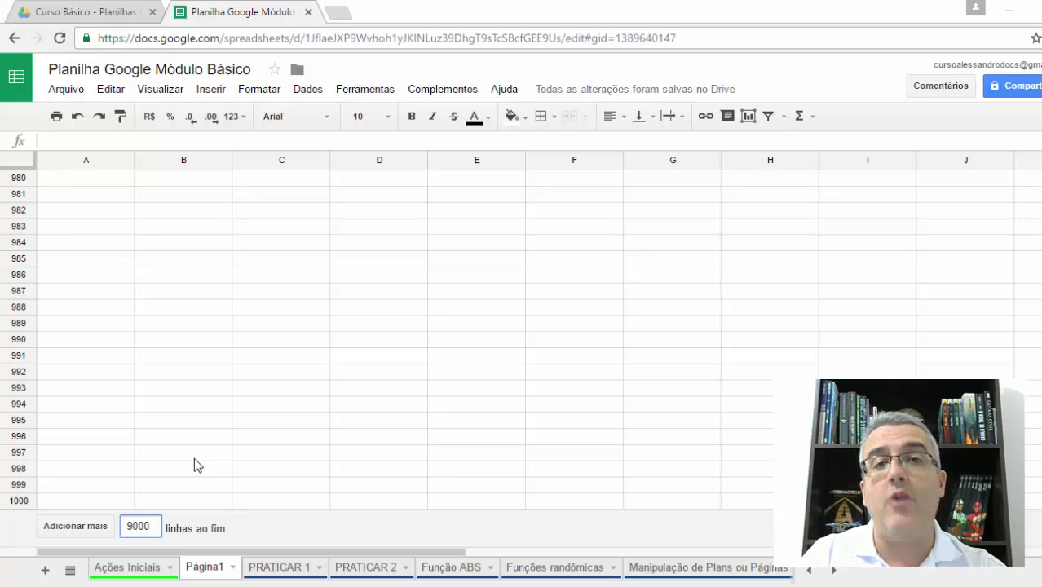
pyautogui.press('BackSpace')
pyautogui.press('BackSpace')
pyautogui.press('BackSpace')
pyautogui.press('BackSpace')
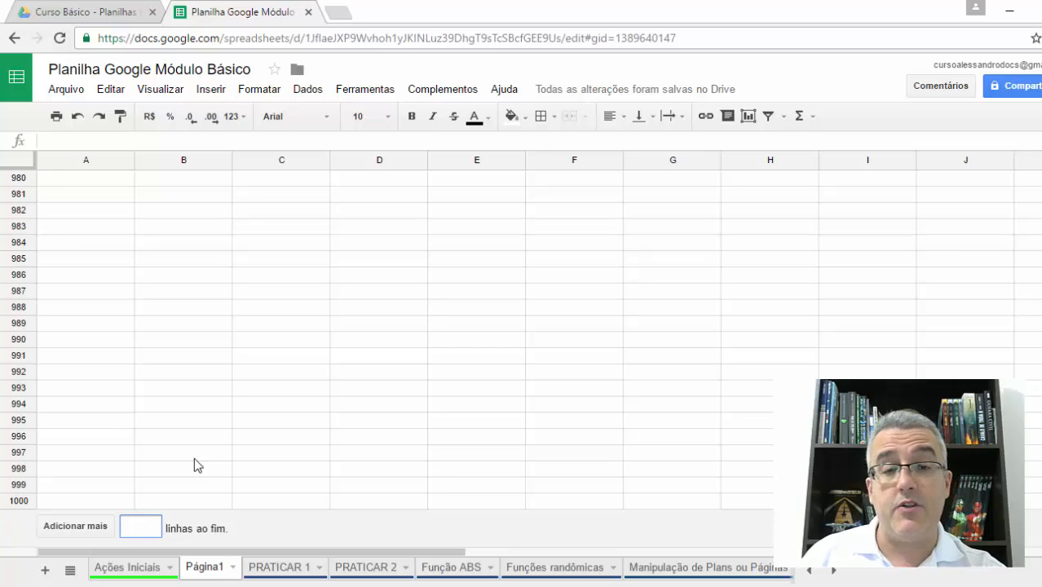
pyautogui.write('10')
pyautogui.press('Return')
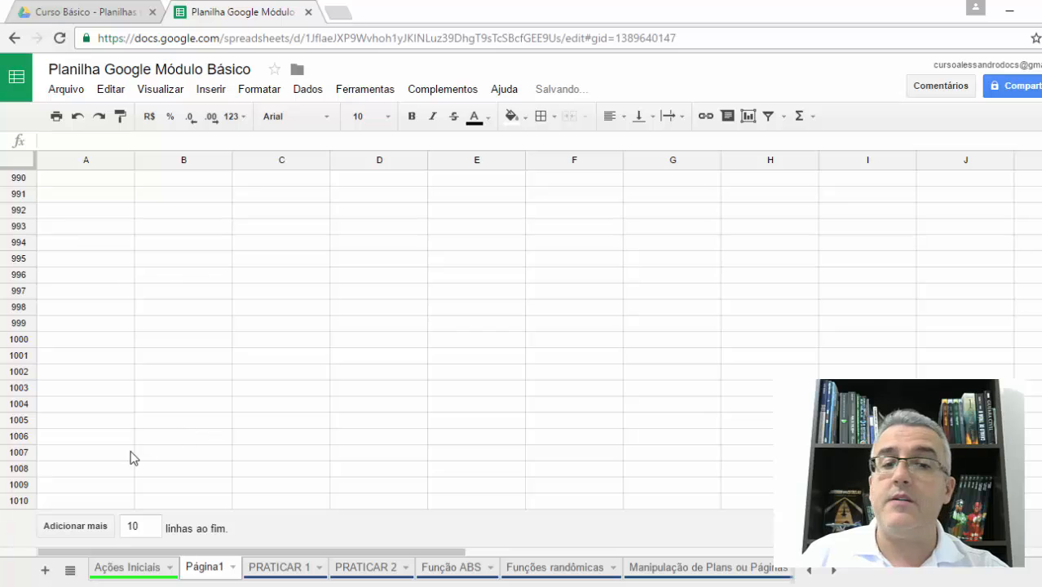
pyautogui.click(67, 489)
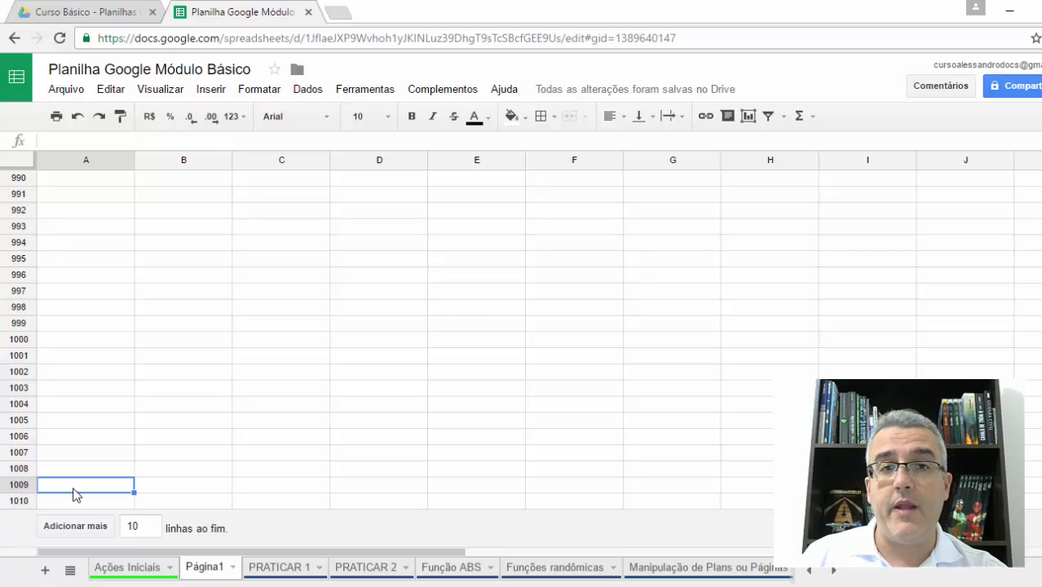
pyautogui.click(211, 324)
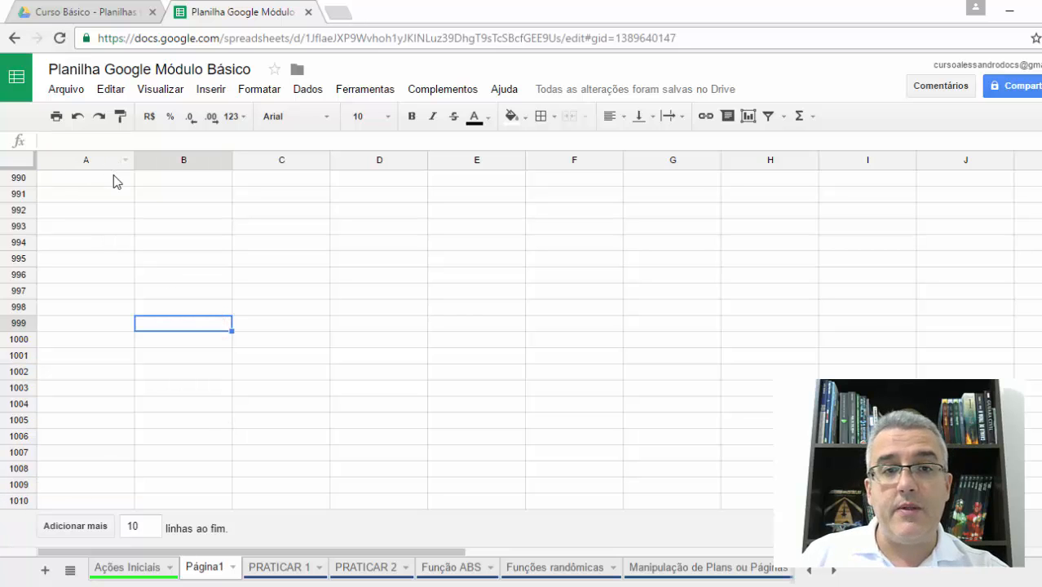
pyautogui.click(298, 209)
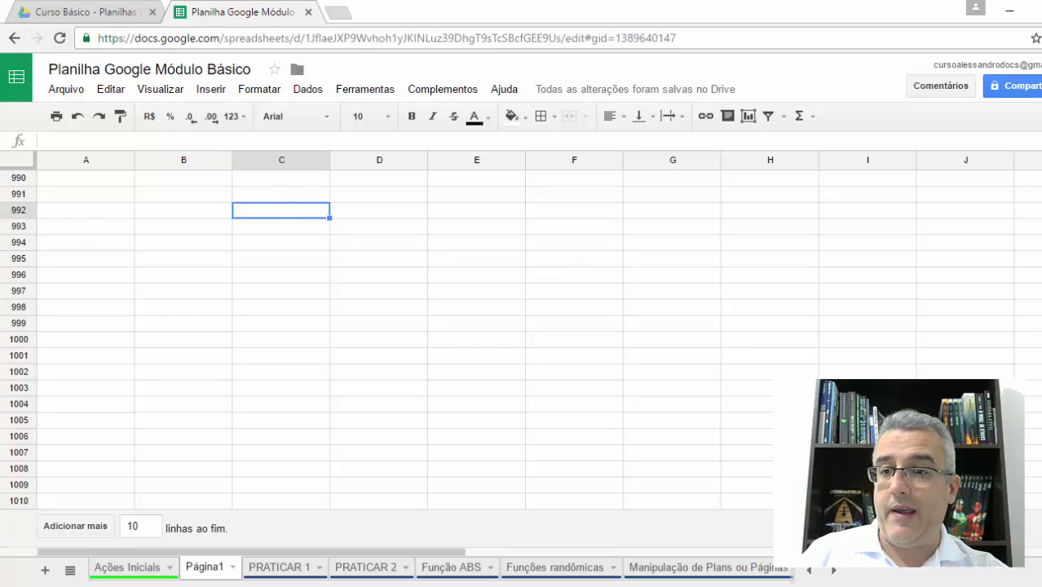
# - Narrow column B to less than its default width and enter a person's full name in cell B4
pyautogui.scroll(20, 522, 343)
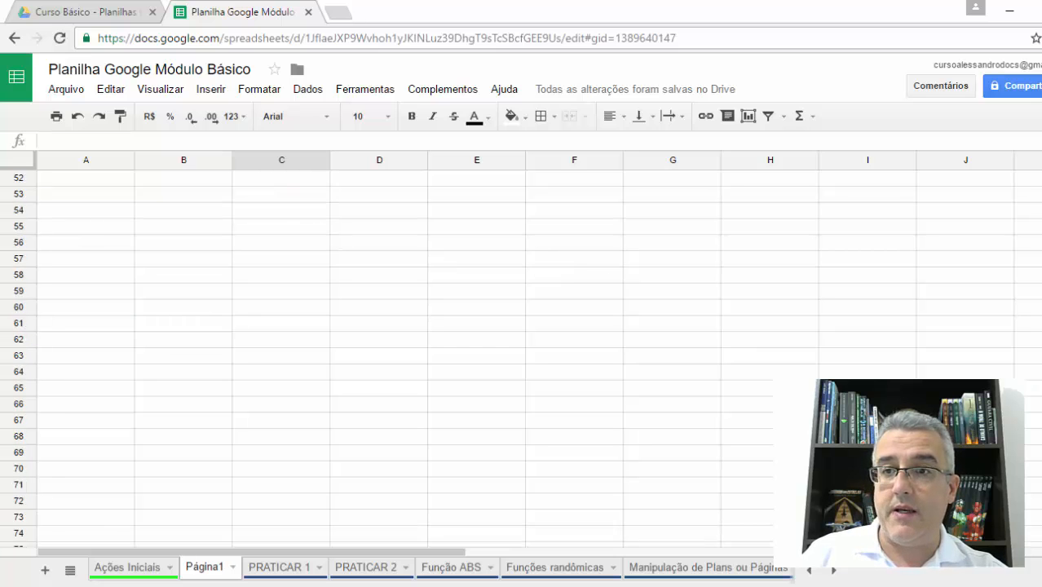
pyautogui.click(161, 229)
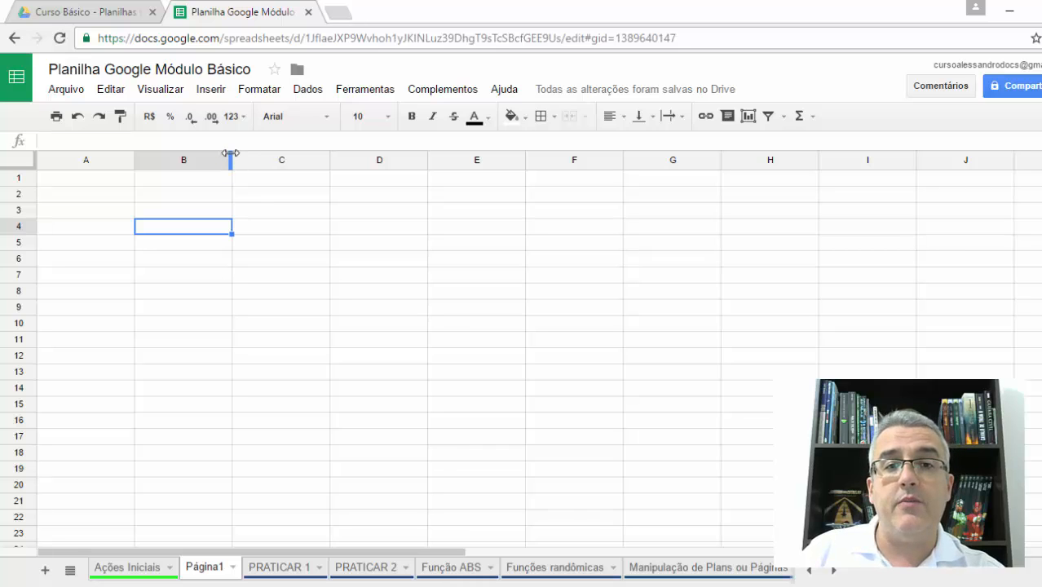
pyautogui.moveTo(231, 153); pyautogui.dragTo(352, 166)
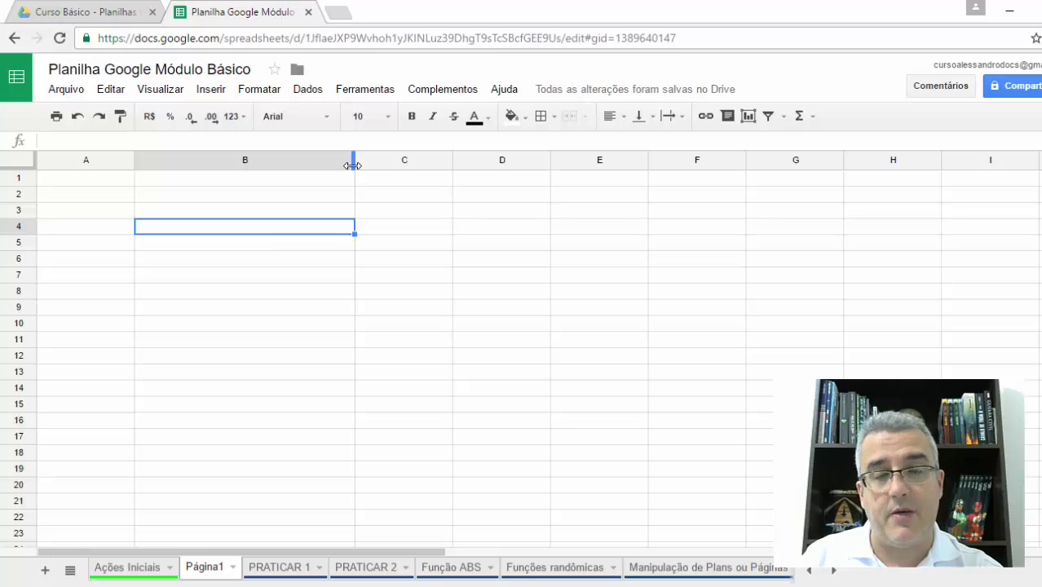
pyautogui.moveTo(352, 165); pyautogui.dragTo(194, 181)
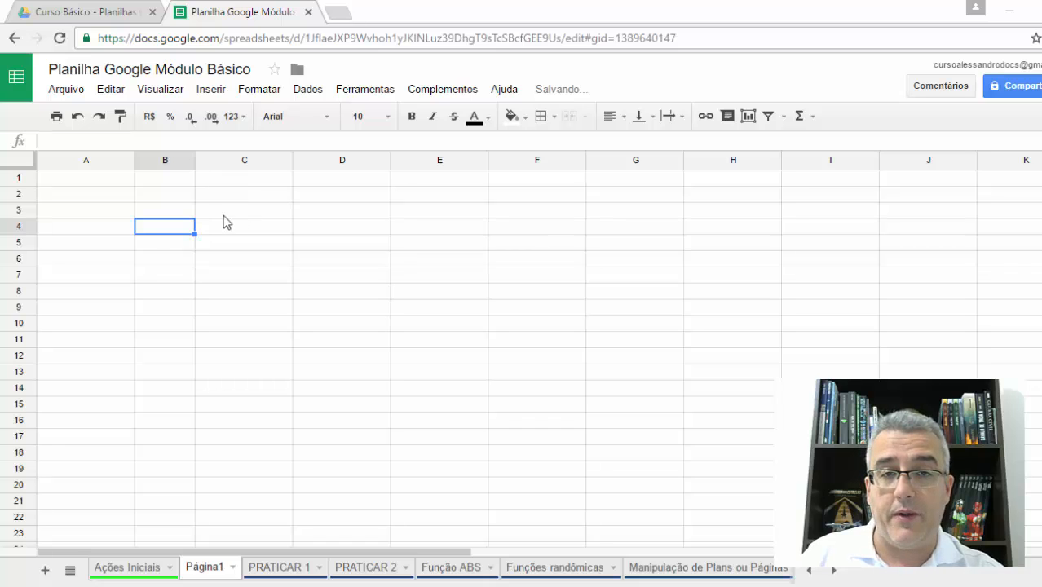
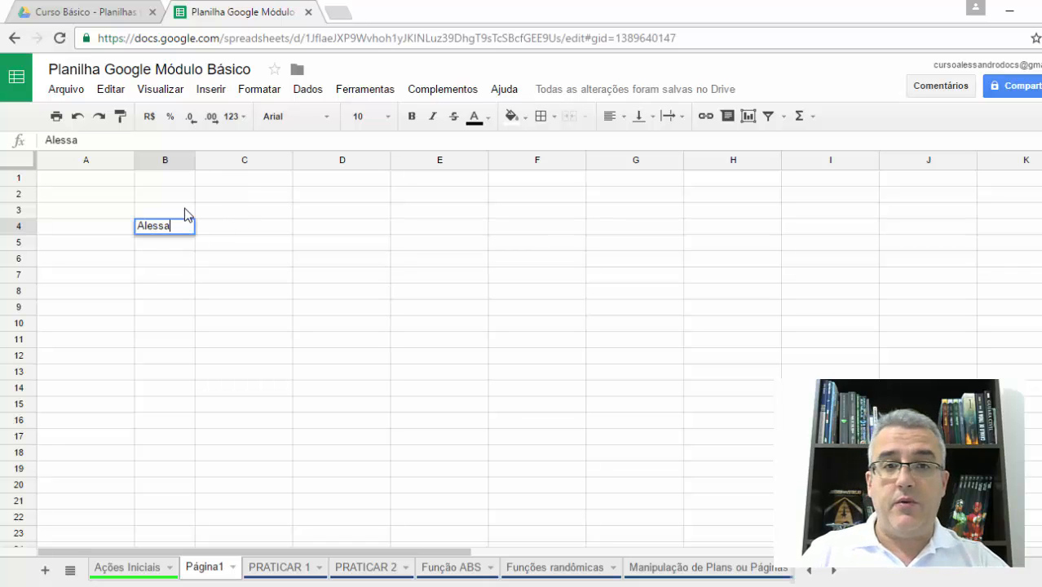
pyautogui.press('Return')
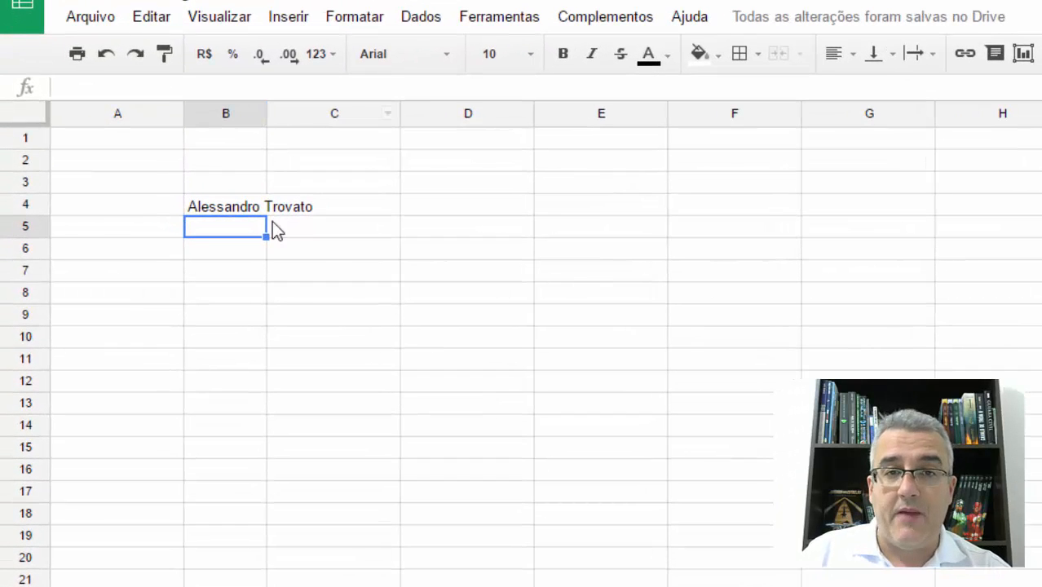
# - Widen column B until the name in B4 fits, and narrow it again so the text overflows
pyautogui.moveTo(265, 114); pyautogui.dragTo(329, 111)
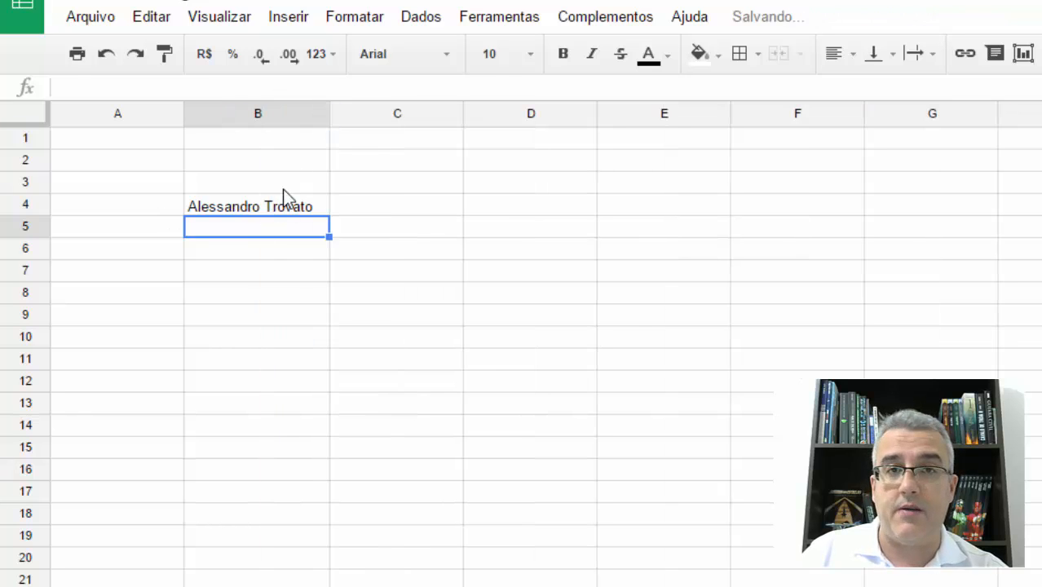
pyautogui.moveTo(329, 114); pyautogui.dragTo(260, 119)
pyautogui.click(295, 344)
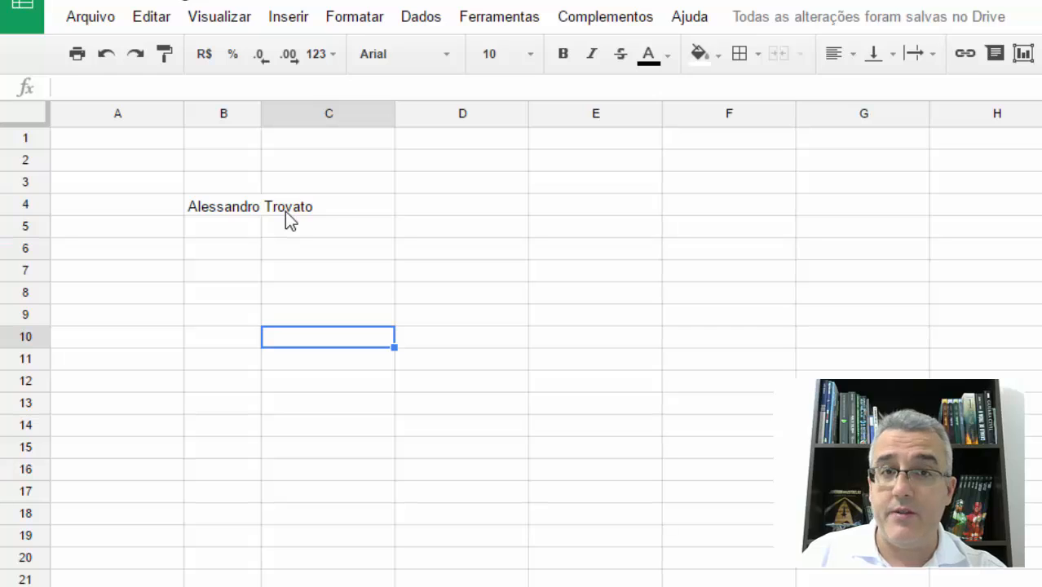
# - Compare the contents of cells B4 and C4 to check which one holds the overflowing name
pyautogui.click(225, 206)
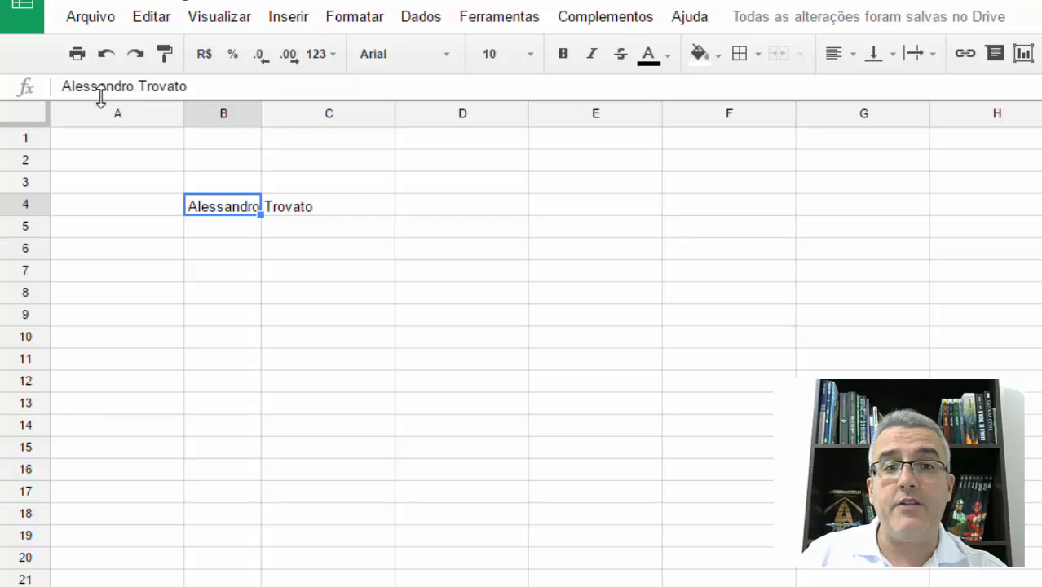
pyautogui.click(223, 88)
pyautogui.moveTo(187, 87); pyautogui.dragTo(68, 101)
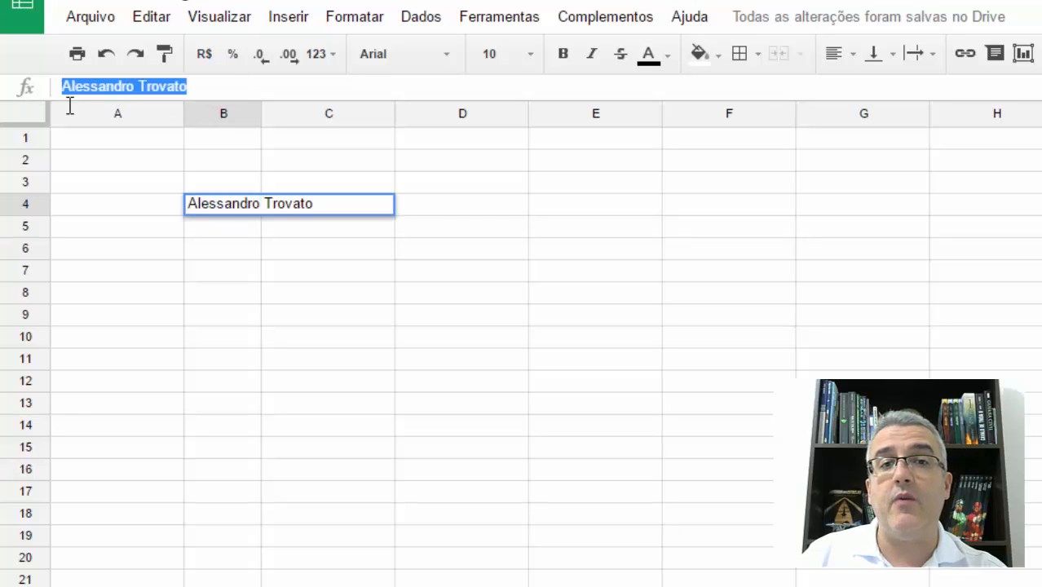
pyautogui.press('Escape')
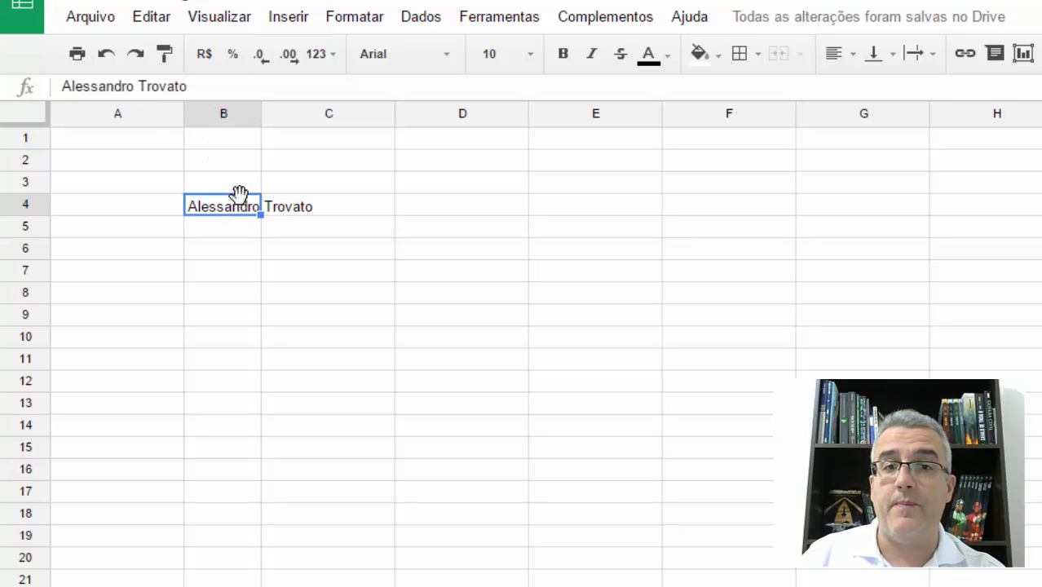
pyautogui.click(311, 211)
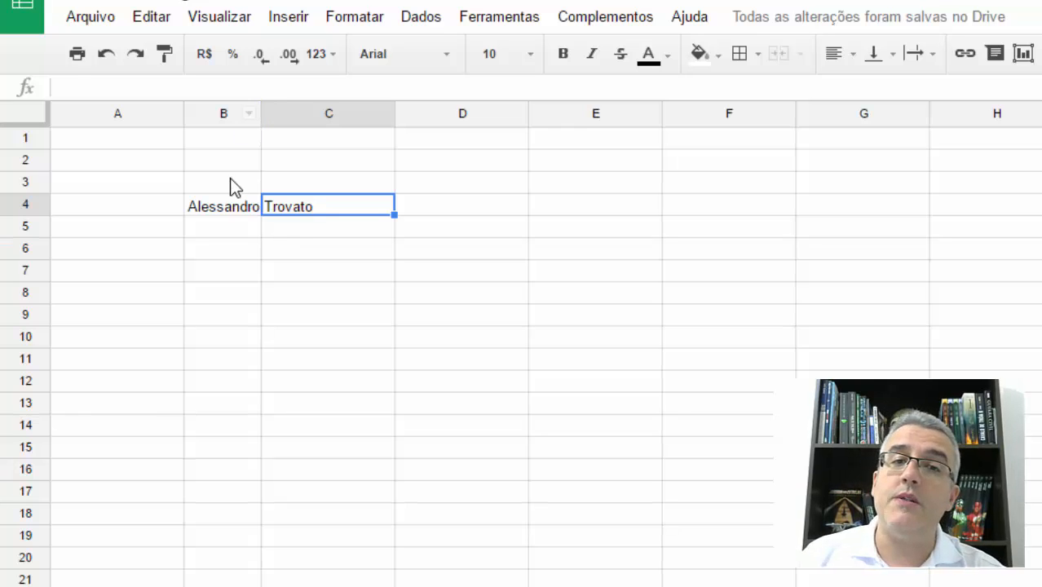
pyautogui.click(226, 206)
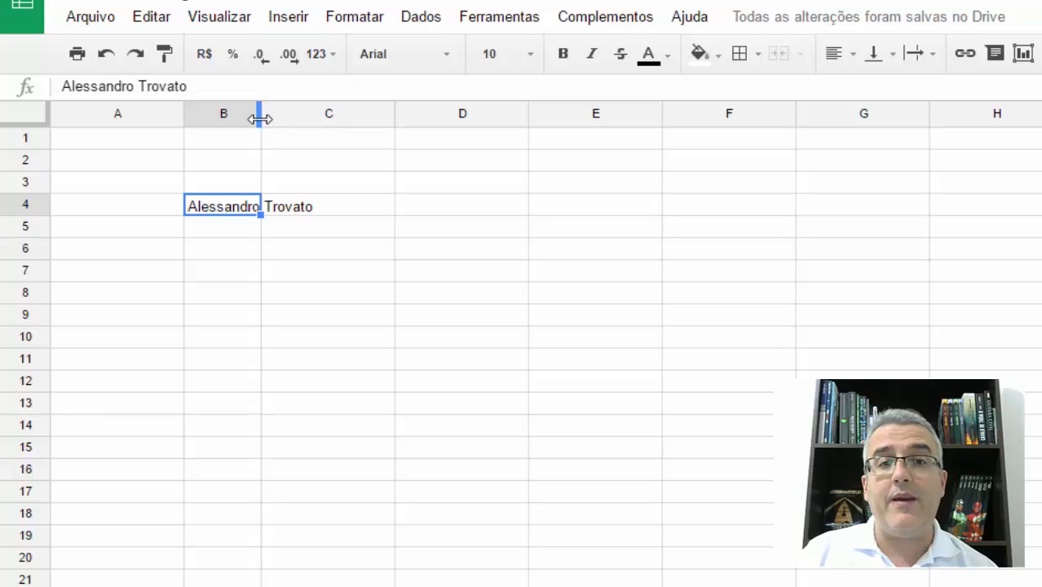
# - Auto-fit the width of column B to the full name in cell B4
pyautogui.moveTo(259, 119); pyautogui.dragTo(324, 119)
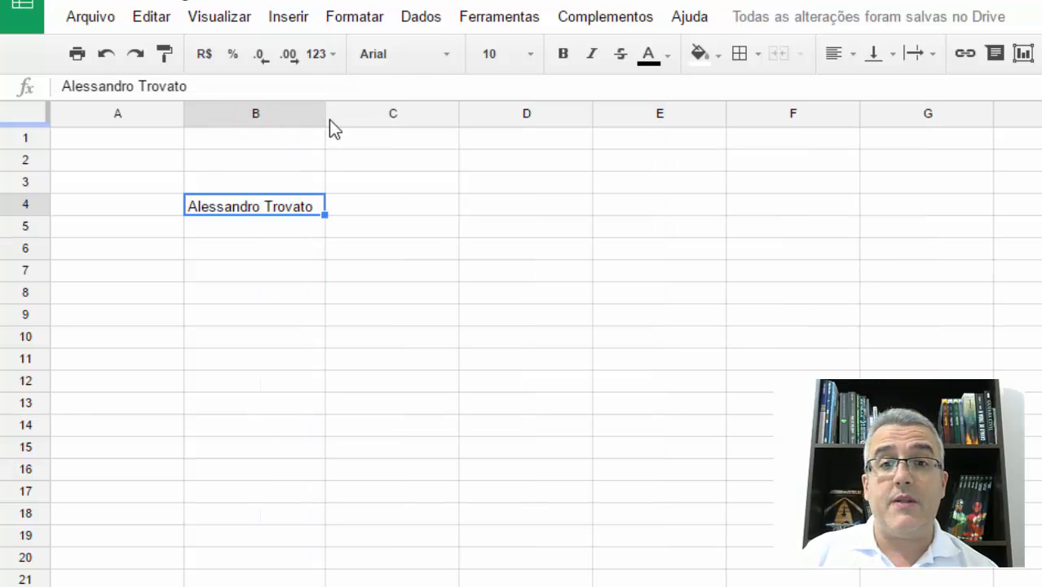
pyautogui.moveTo(322, 116); pyautogui.dragTo(244, 163)
pyautogui.click(344, 161)
pyautogui.click(260, 209)
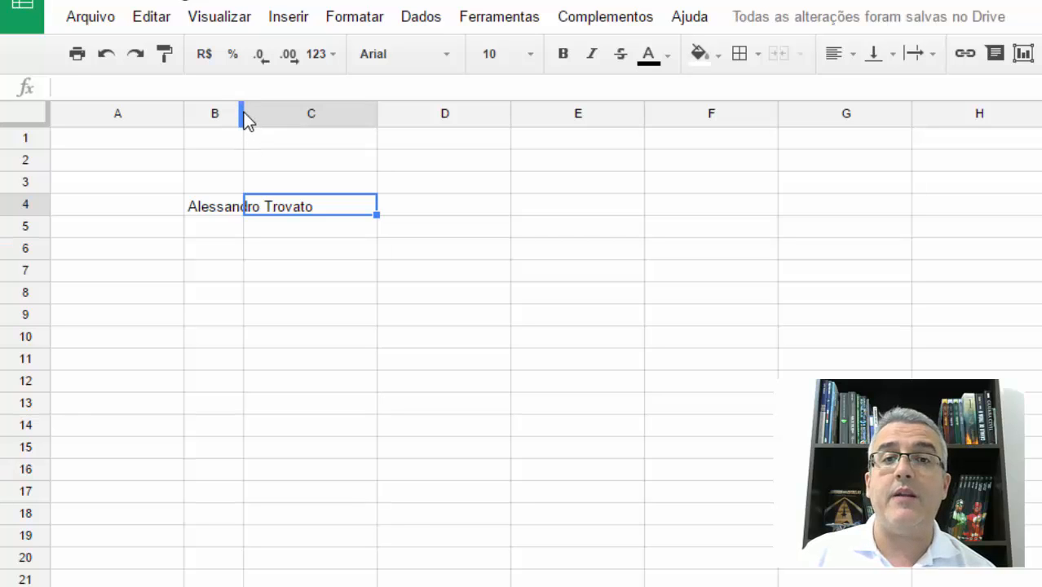
pyautogui.doubleClick(244, 114)
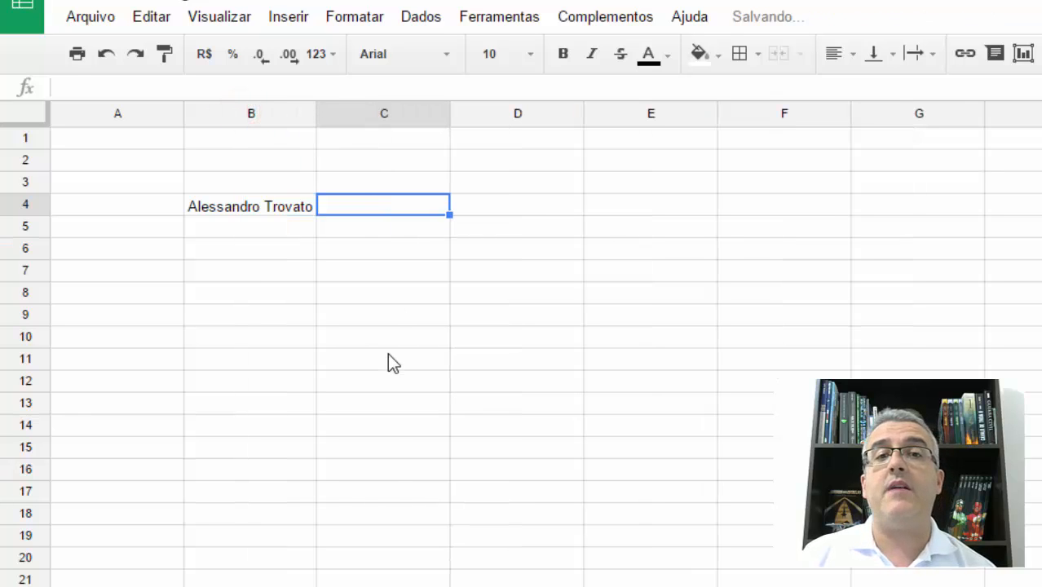
pyautogui.click(348, 251)
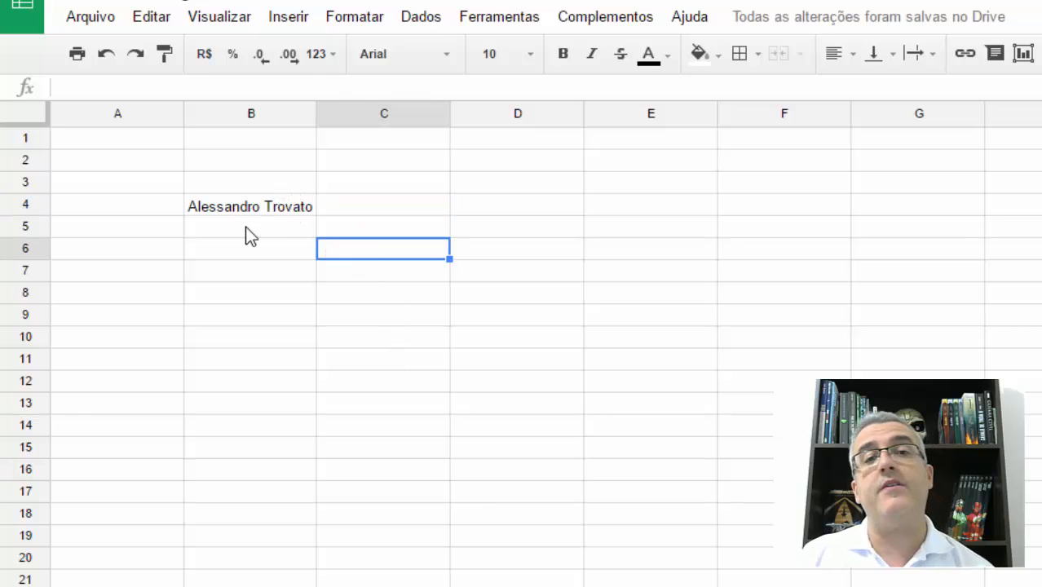
# - Enter the weekdays Segunda, Terça and Quarta in cells E4 to E6
pyautogui.click(667, 212)
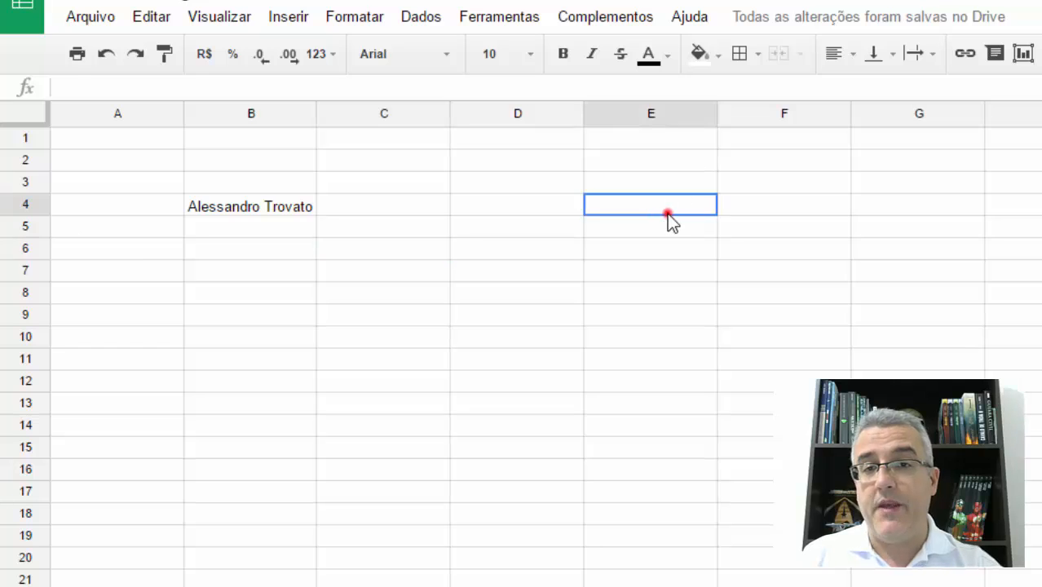
pyautogui.write('A')
pyautogui.press('BackSpace')
pyautogui.write('Segunda')
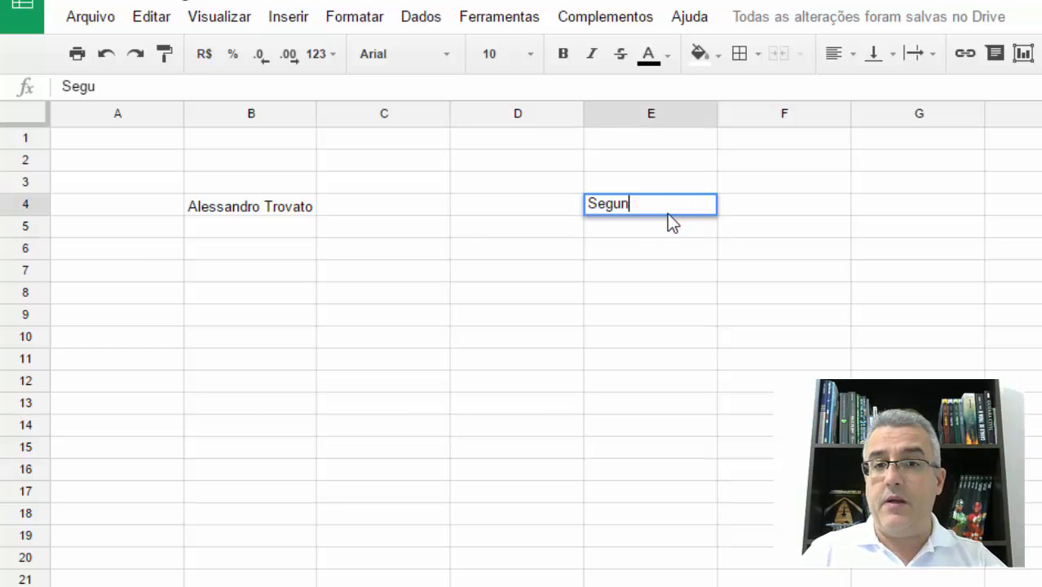
pyautogui.press('Return')
pyautogui.write('Terça')
pyautogui.press('Return')
pyautogui.write('Quarta')
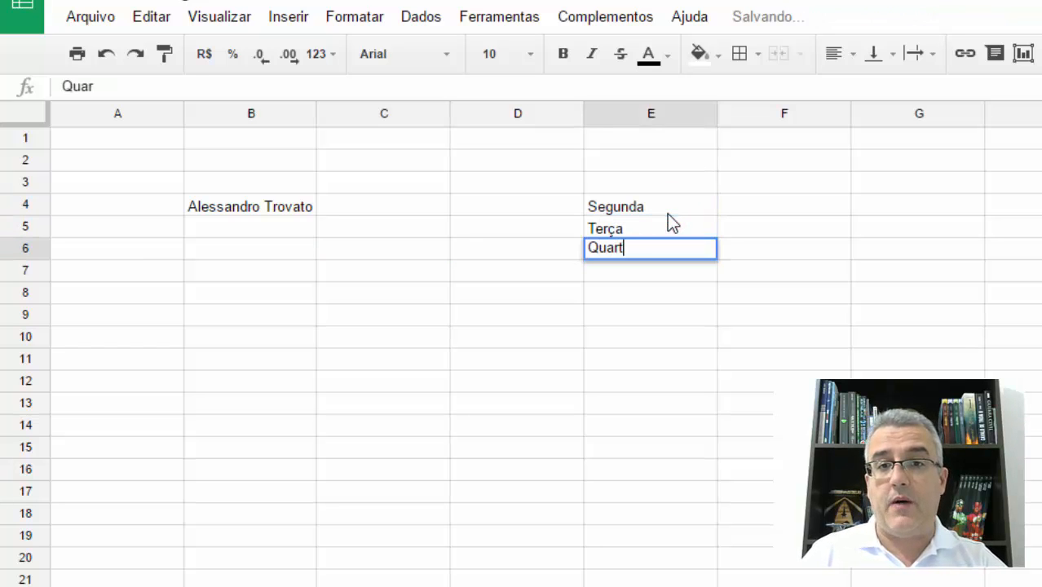
pyautogui.press('Return')
# - Continue the weekday list with Quinta in cell E7 and Sexta in cell E8
pyautogui.write('Quita')
pyautogui.press('Return')
pyautogui.write('S')
pyautogui.press('BackSpace')
pyautogui.press('BackSpace')
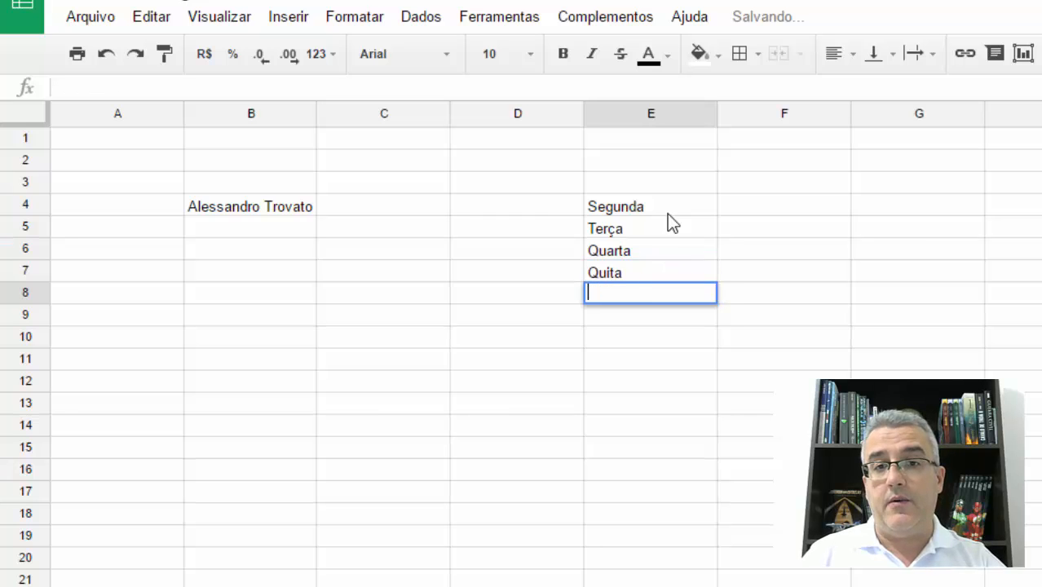
pyautogui.press('Up')
pyautogui.write('Quinta')
pyautogui.press('Return')
pyautogui.write('Sexta')
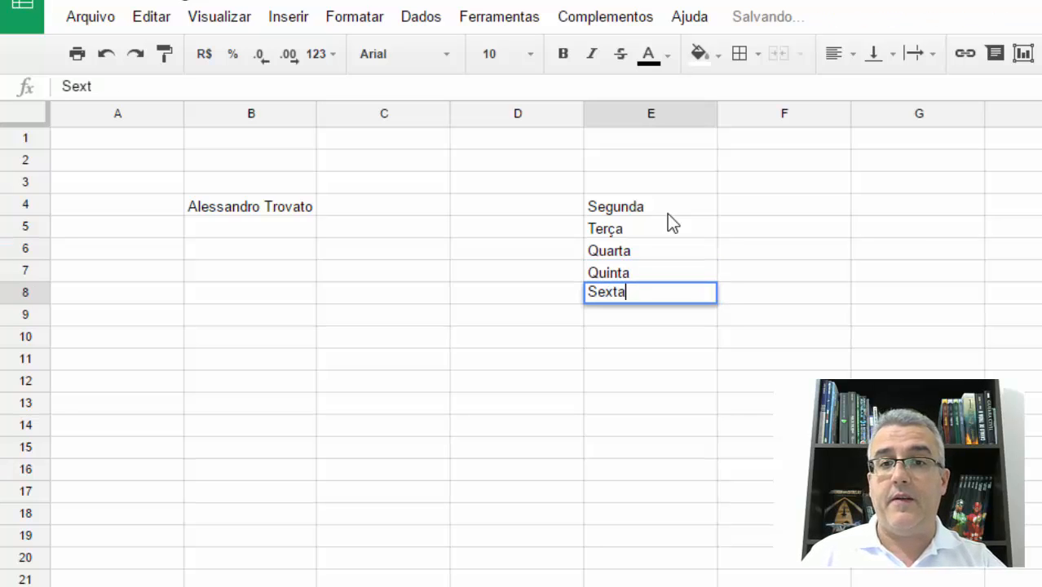
pyautogui.press('Return')
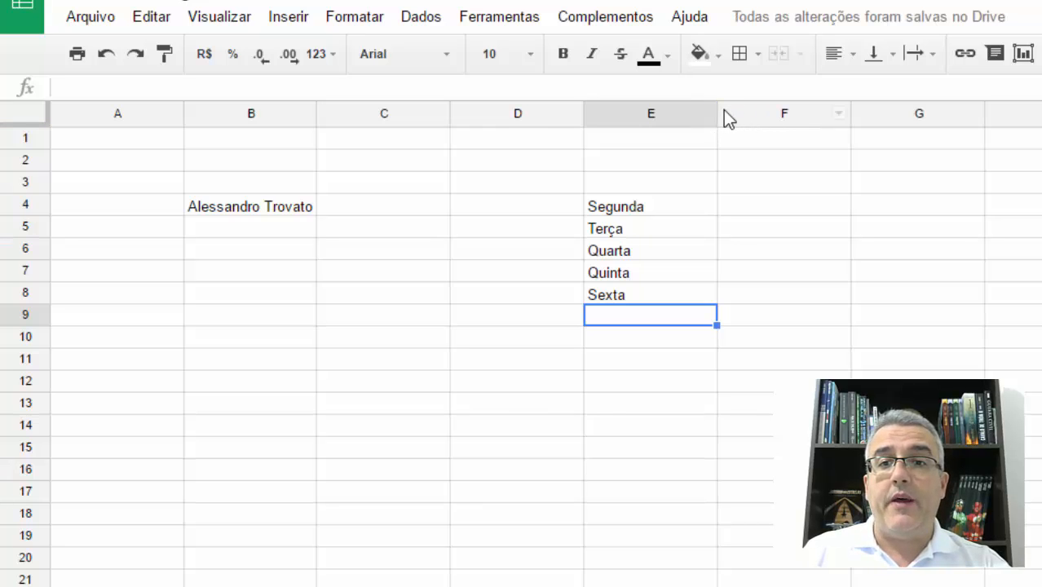
# - Auto-fit the width of column E to the weekday names
pyautogui.doubleClick(716, 115)
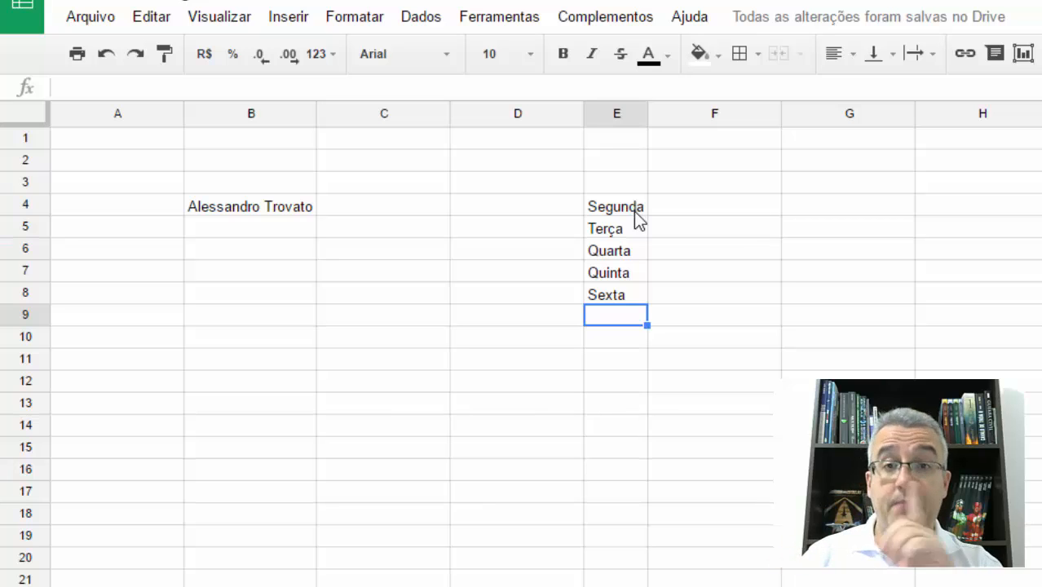
pyautogui.click(650, 114)
pyautogui.click(635, 114)
# - Widen column E far beyond its weekday names and narrow column B until the name in B4 overflows
pyautogui.click(614, 121)
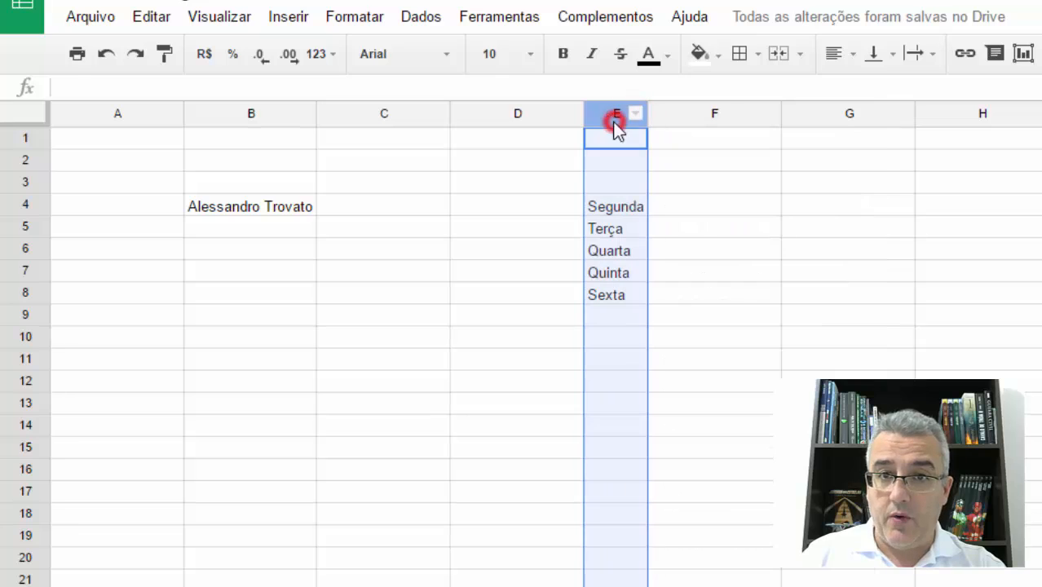
pyautogui.moveTo(647, 112); pyautogui.dragTo(882, 114)
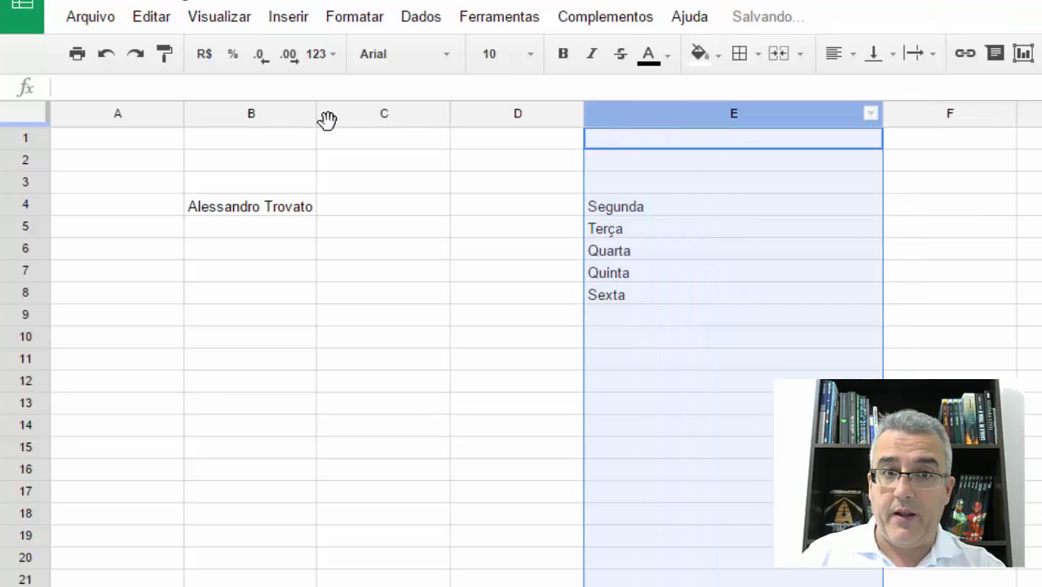
pyautogui.click(281, 120)
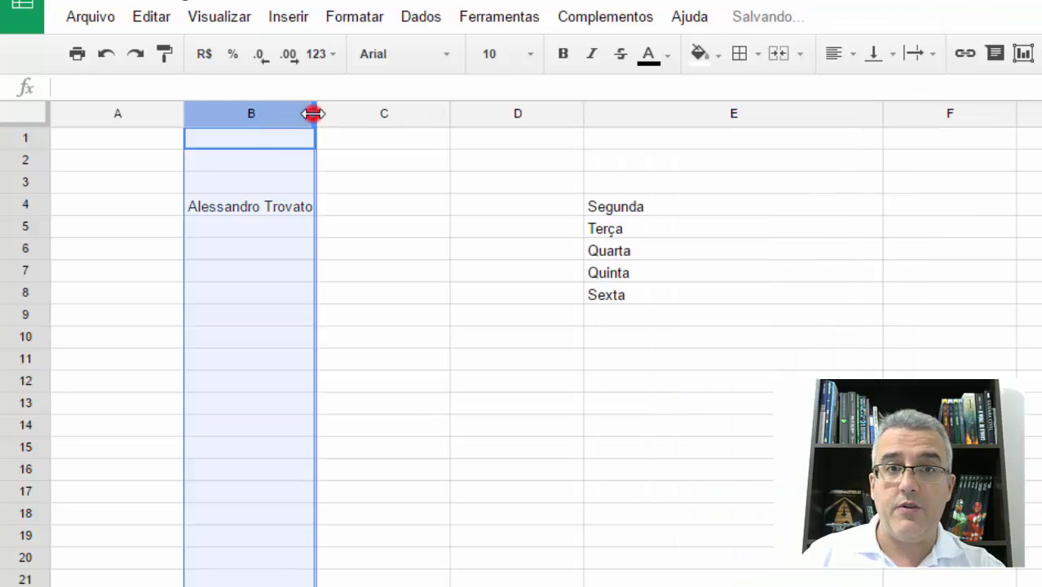
pyautogui.moveTo(314, 114); pyautogui.dragTo(257, 116)
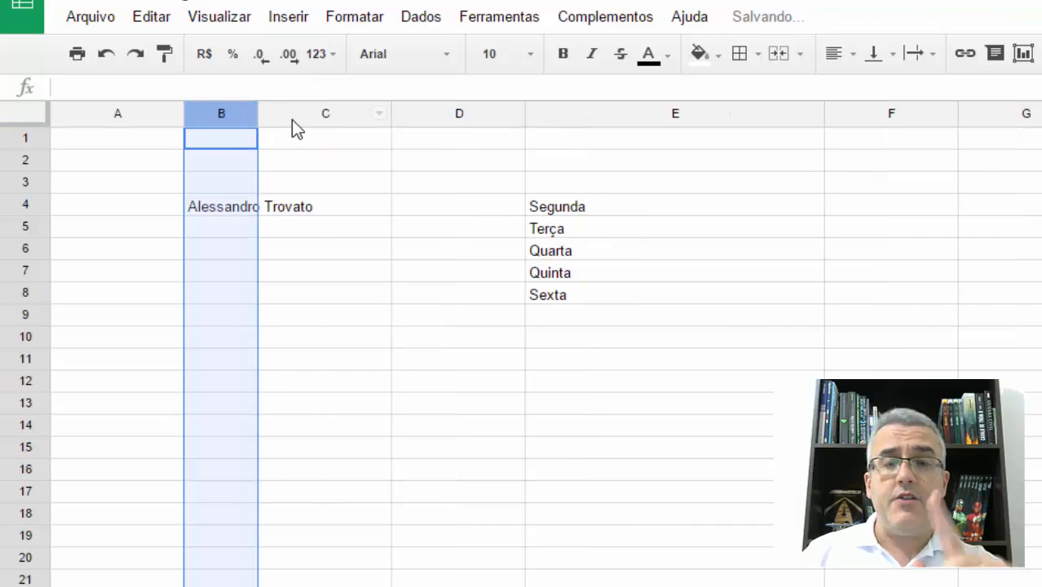
# - Auto-fit all columns of the sheet to their contents at once
pyautogui.click(11, 121)
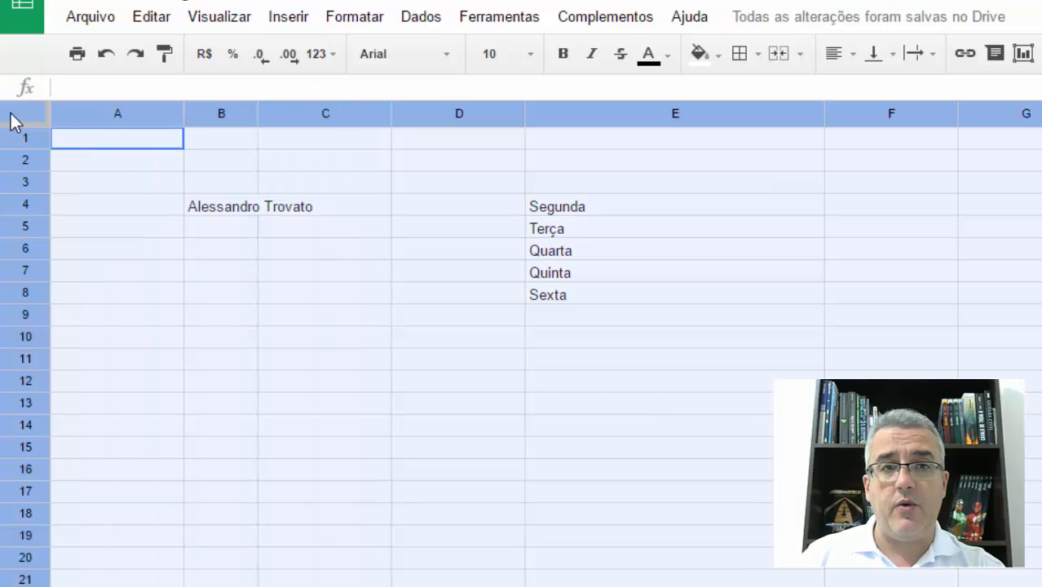
pyautogui.doubleClick(391, 116)
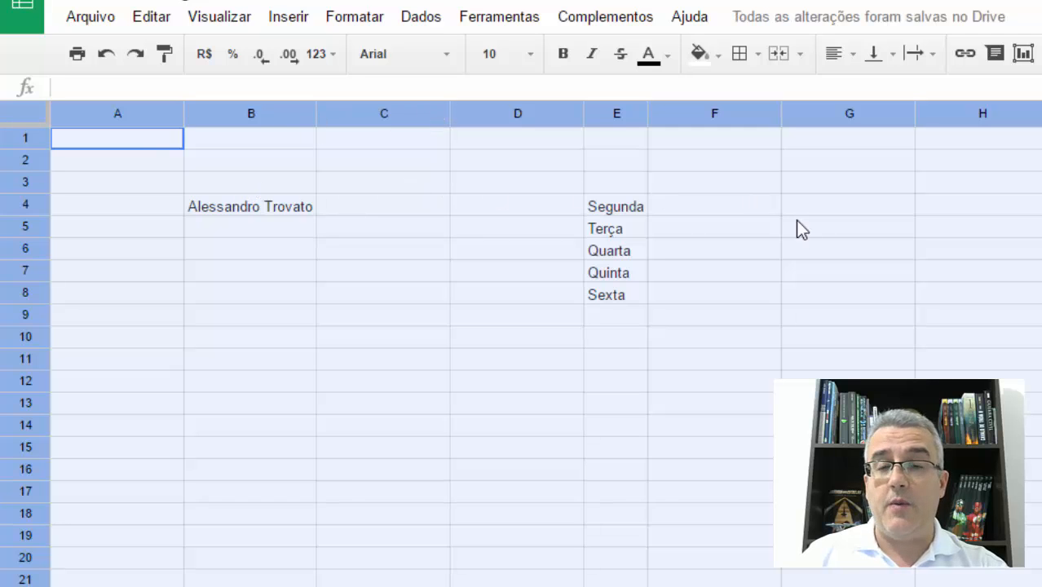
pyautogui.click(621, 206)
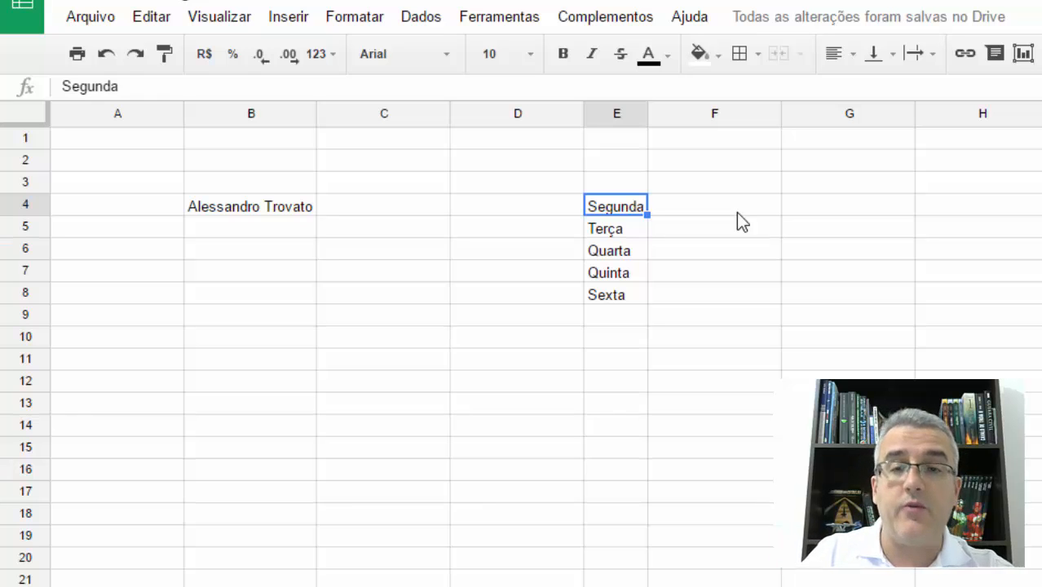
# - Review the commands offered for the whole of column D, such as paste, insert, delete, clear, hide and resize
pyautogui.click(520, 116)
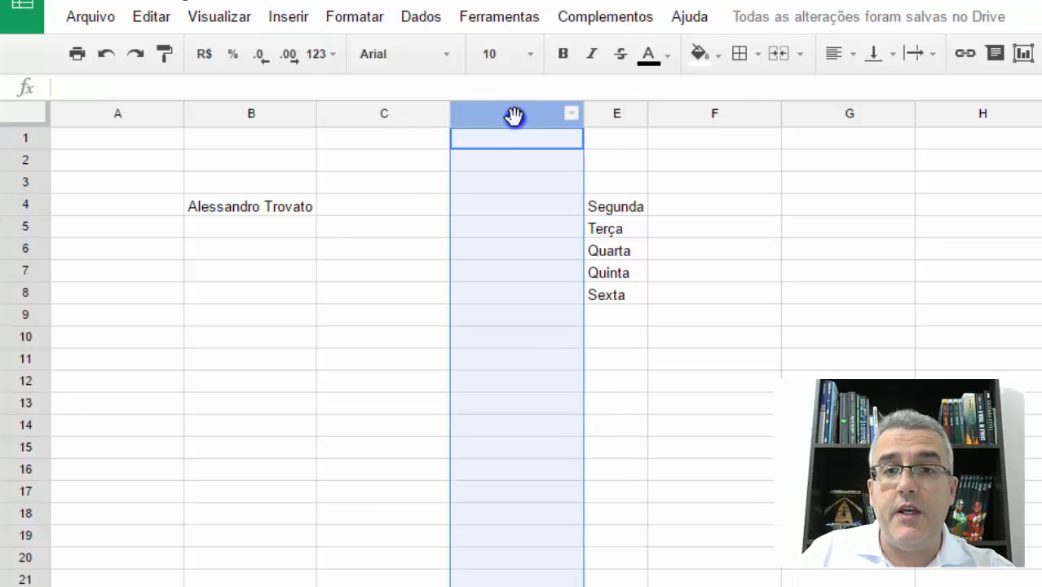
pyautogui.rightClick(514, 117)
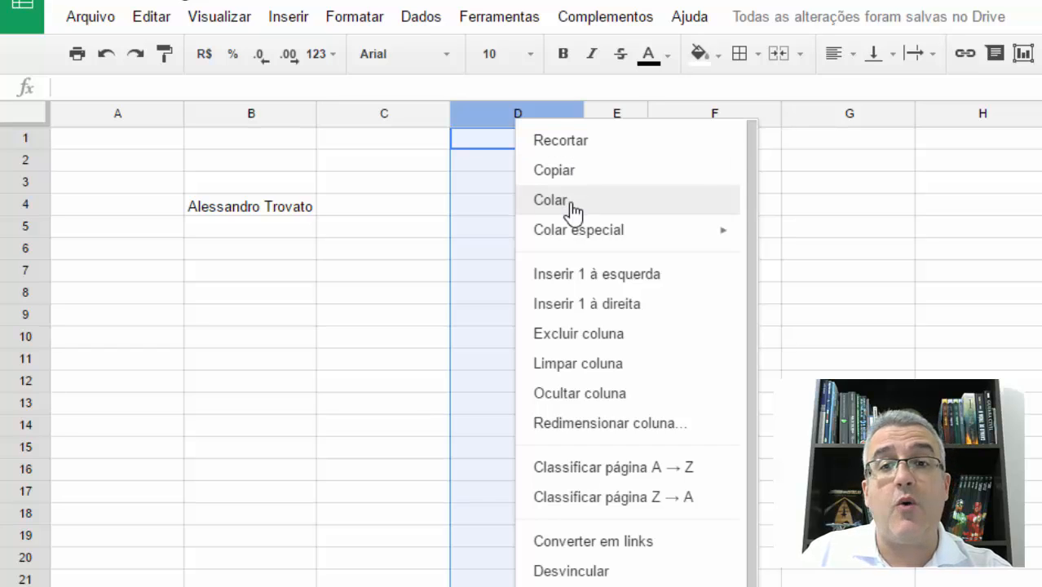
pyautogui.moveTo(588, 238)
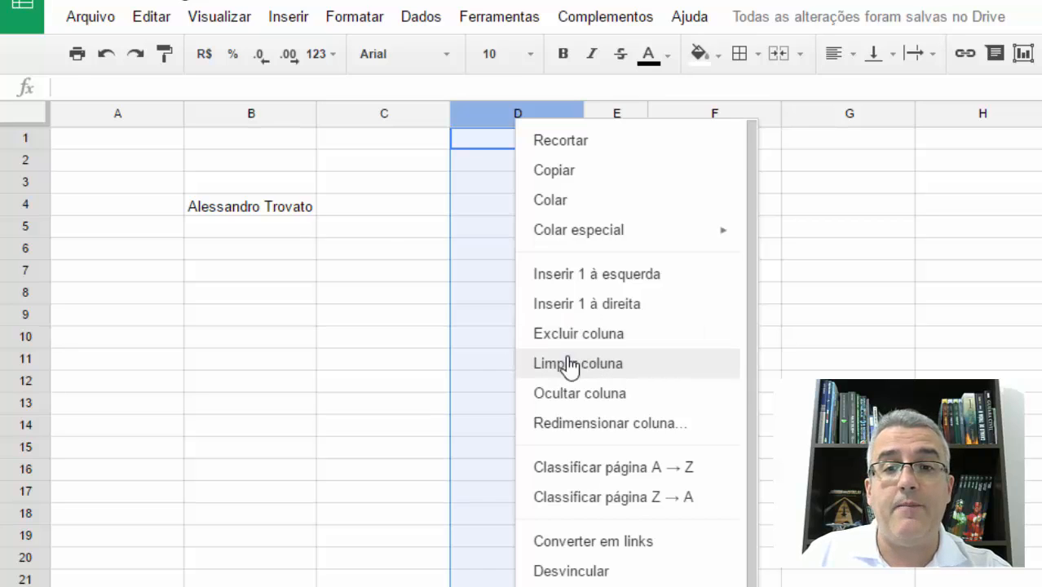
pyautogui.click(384, 245)
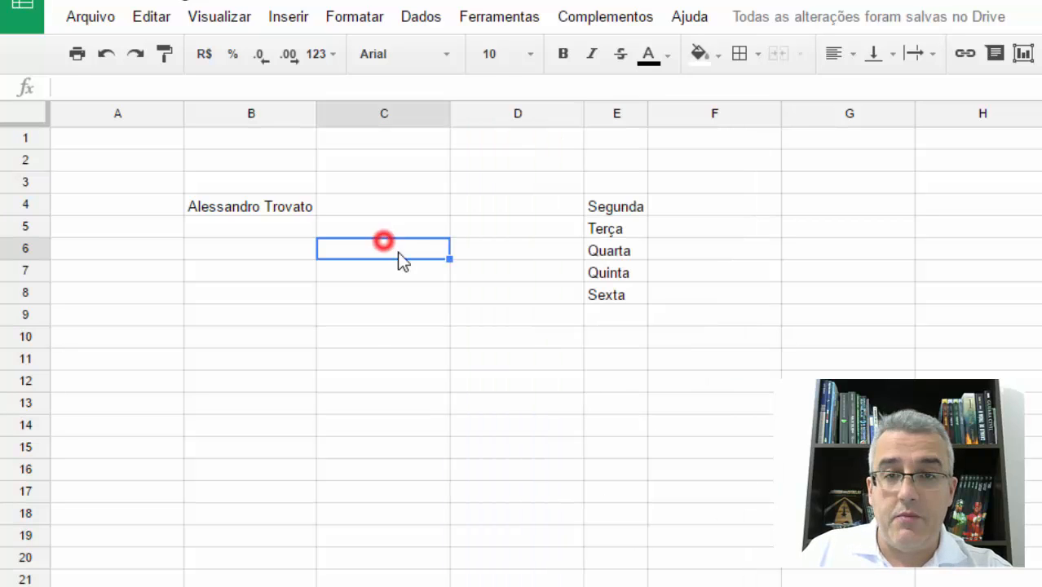
# - Insert one column to the left of the weekday column E
pyautogui.rightClick(599, 118)
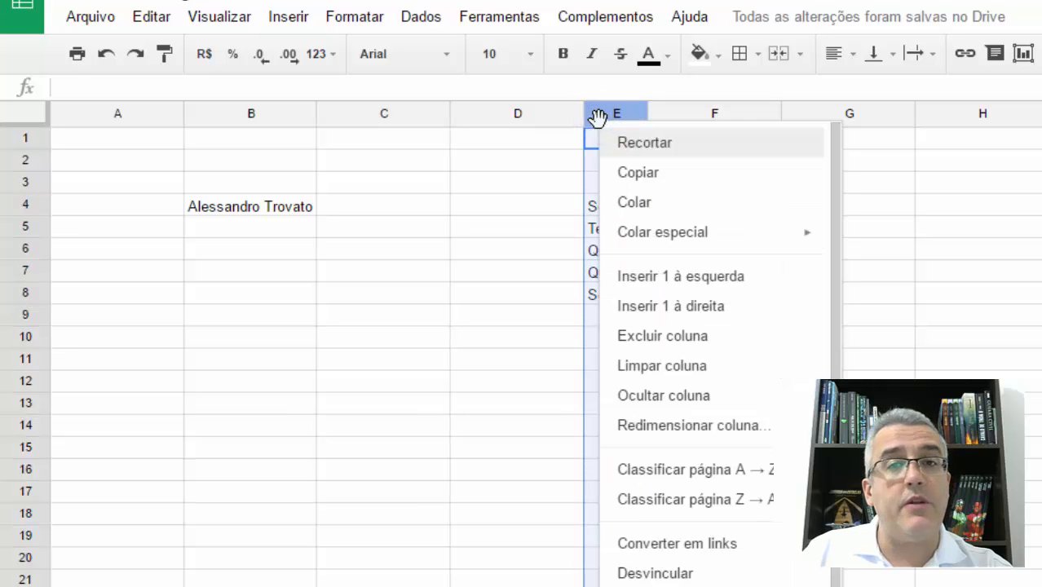
pyautogui.click(673, 275)
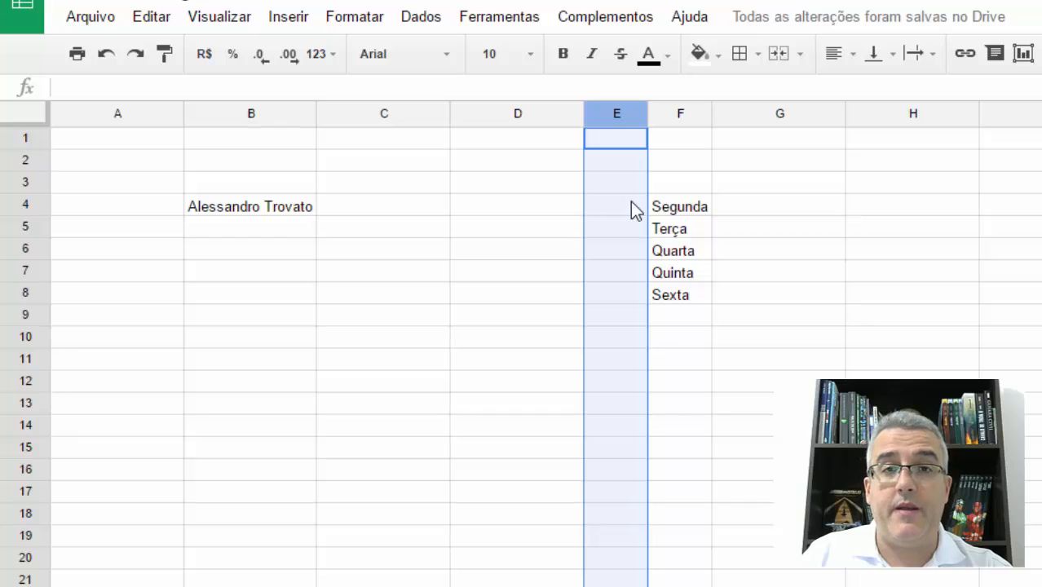
# - Delete the two empty columns C and D together
pyautogui.click(505, 116)
pyautogui.click(400, 112)
pyautogui.keyDown('shift'); pyautogui.click(493, 117); pyautogui.keyUp('shift')
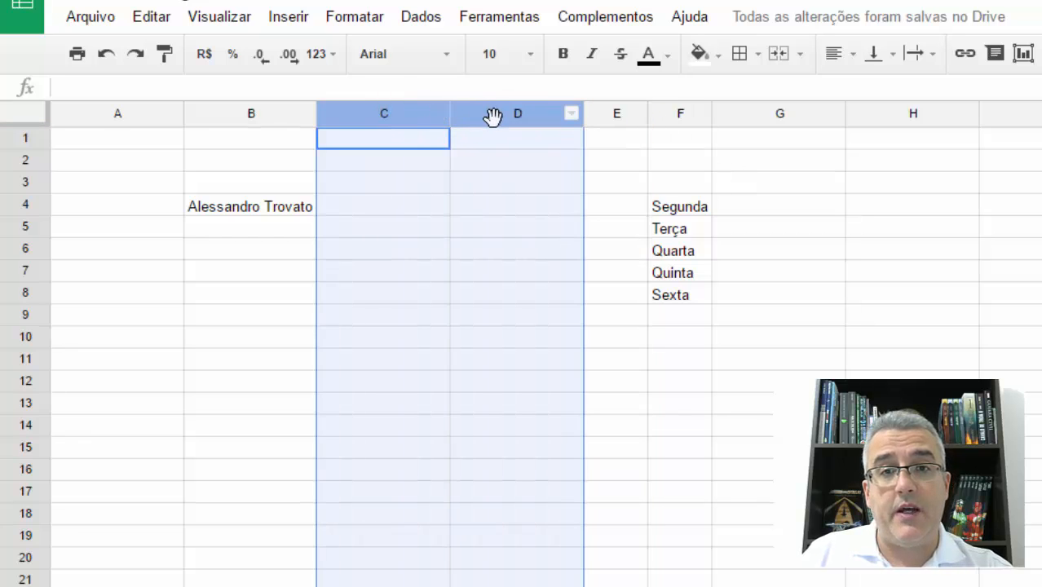
pyautogui.rightClick(413, 117)
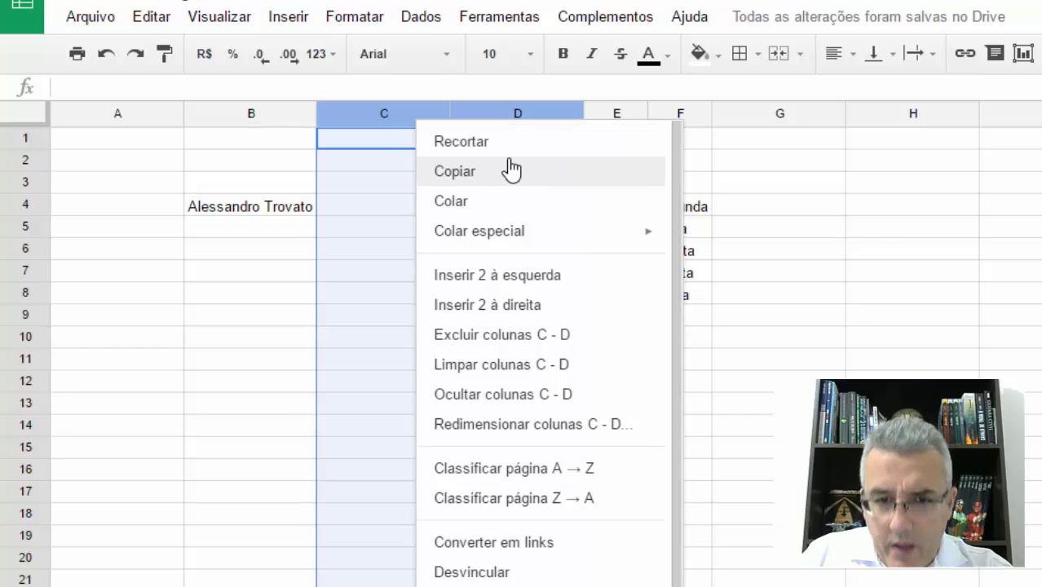
pyautogui.scroll(-1, 542, 363)
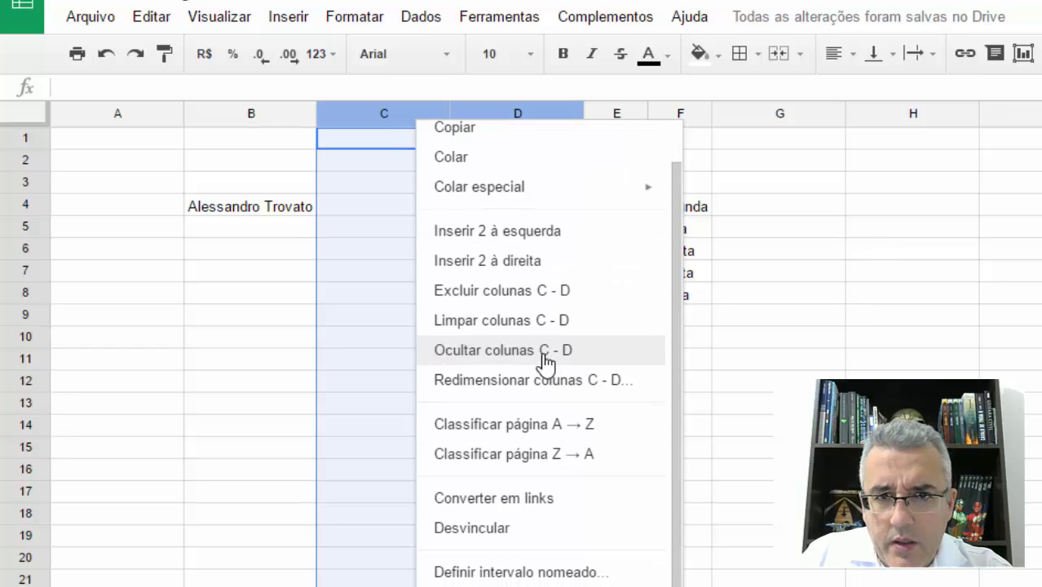
pyautogui.click(522, 290)
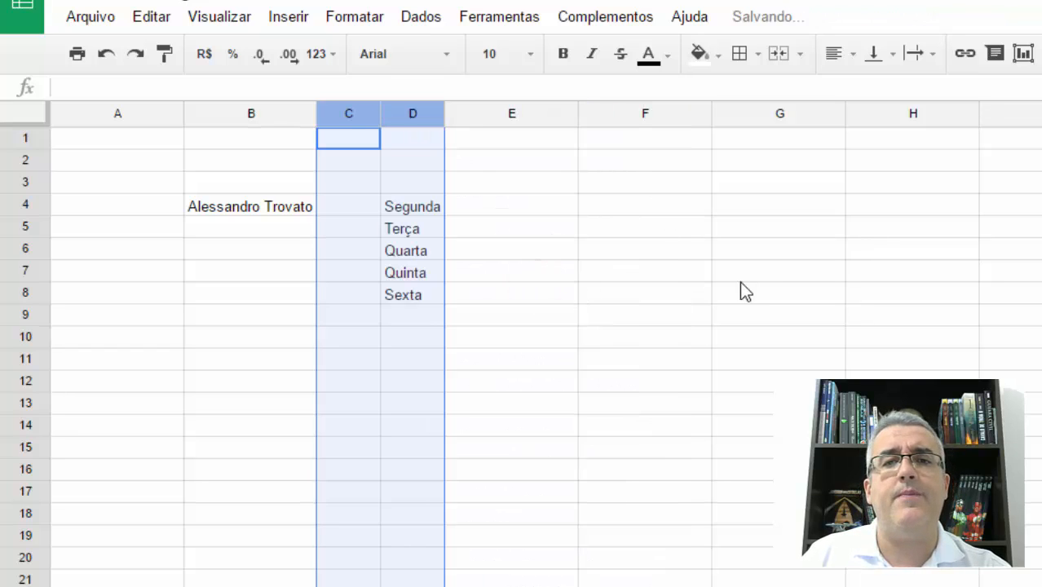
pyautogui.click(499, 189)
pyautogui.click(425, 184)
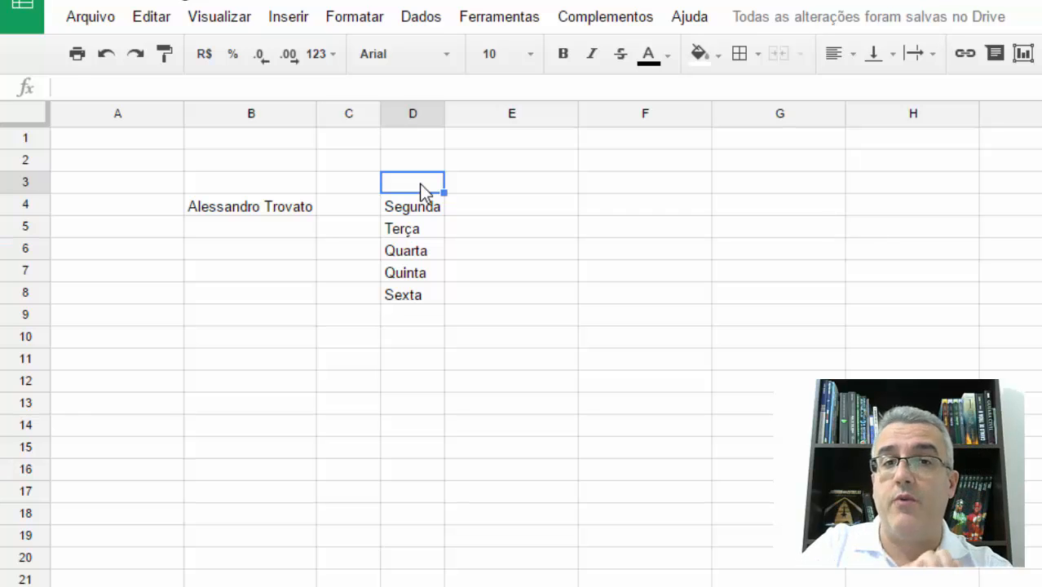
# - Compare the context commands offered for columns D and A, for cell F4 and for row 3
pyautogui.rightClick(416, 116)
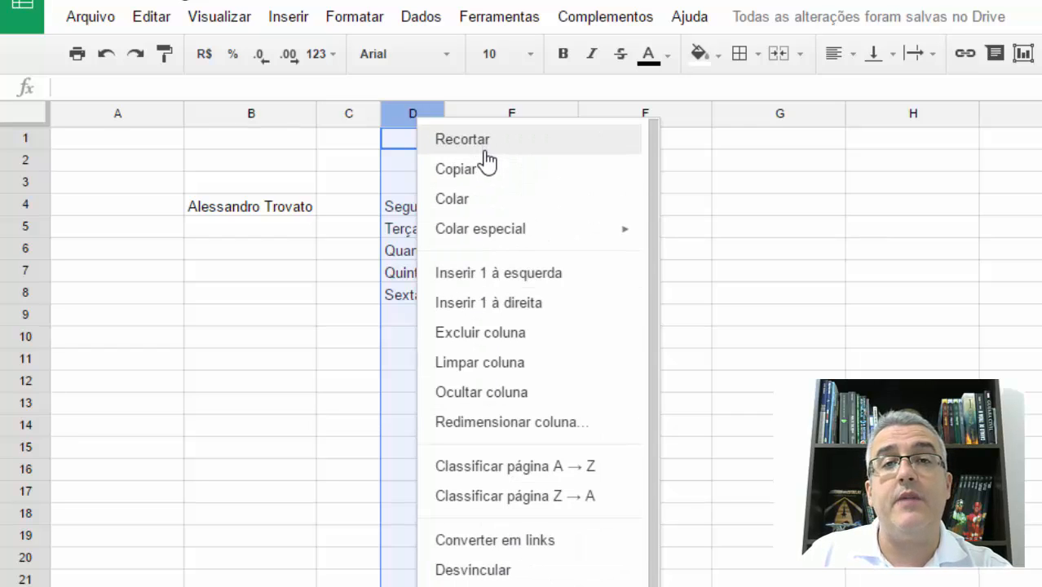
pyautogui.click(694, 204)
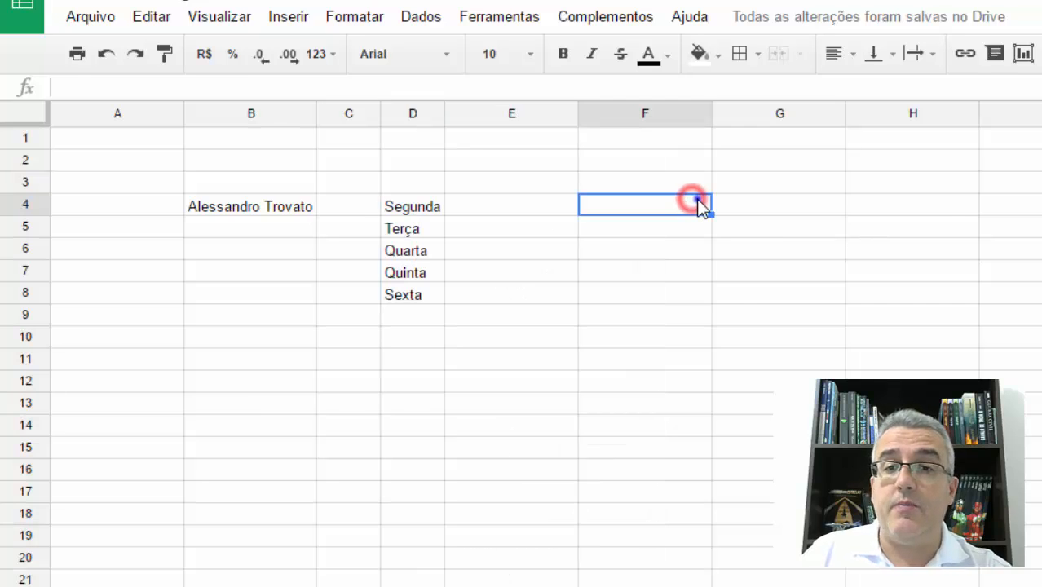
pyautogui.rightClick(696, 200)
pyautogui.click(620, 237)
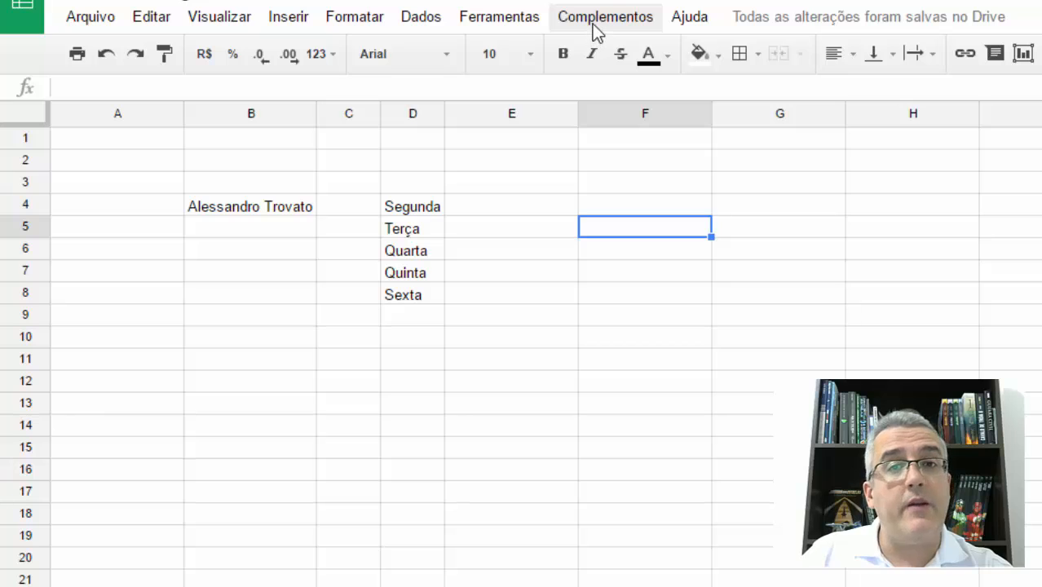
pyautogui.rightClick(66, 112)
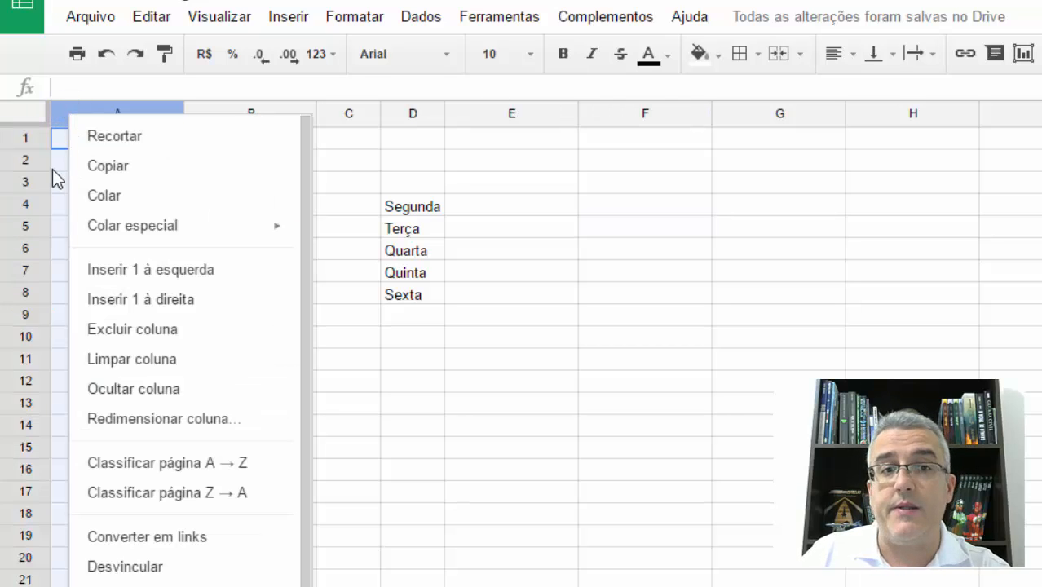
pyautogui.rightClick(20, 182)
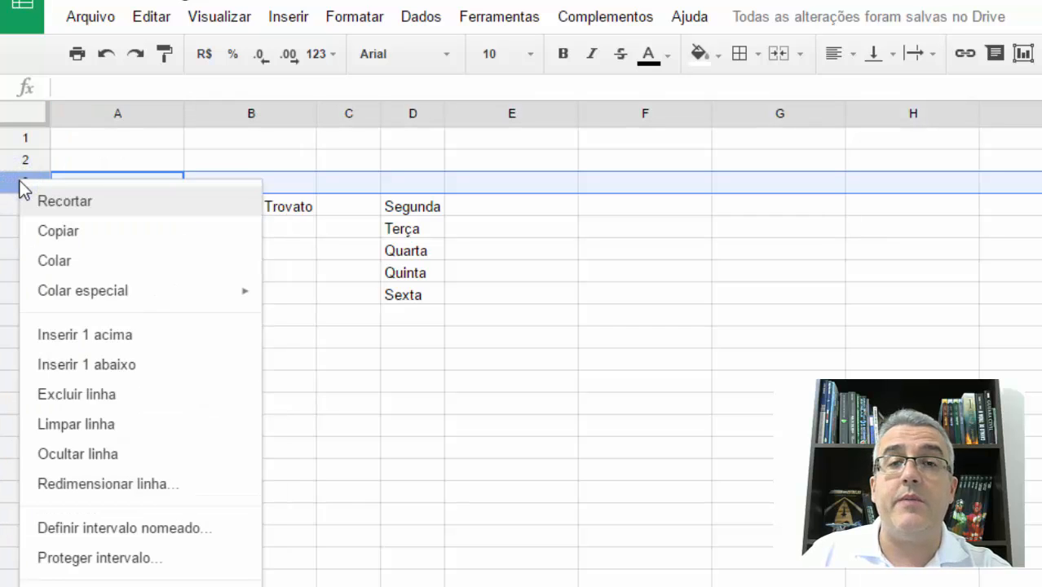
pyautogui.click(20, 187)
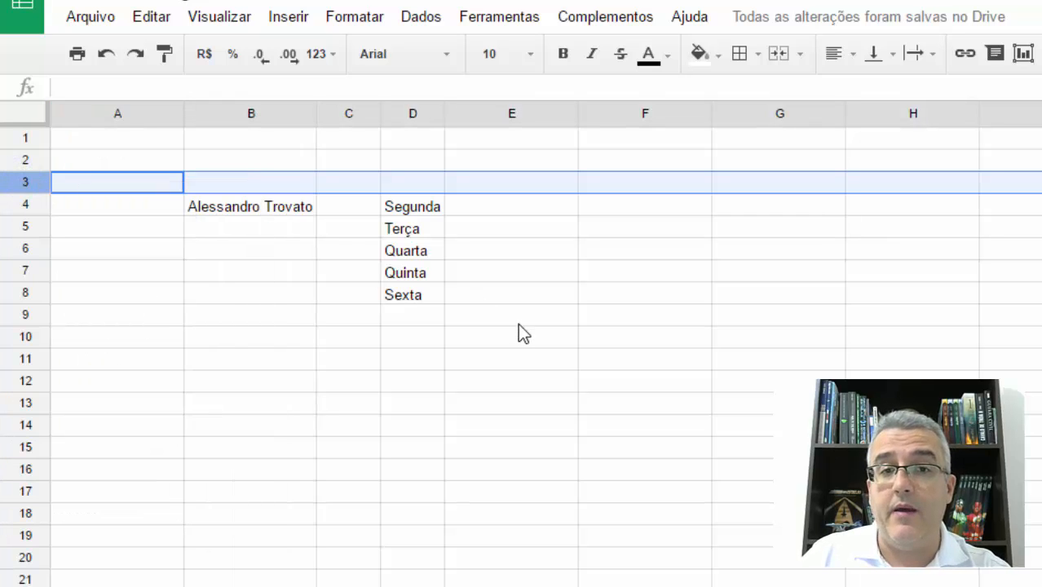
pyautogui.click(517, 321)
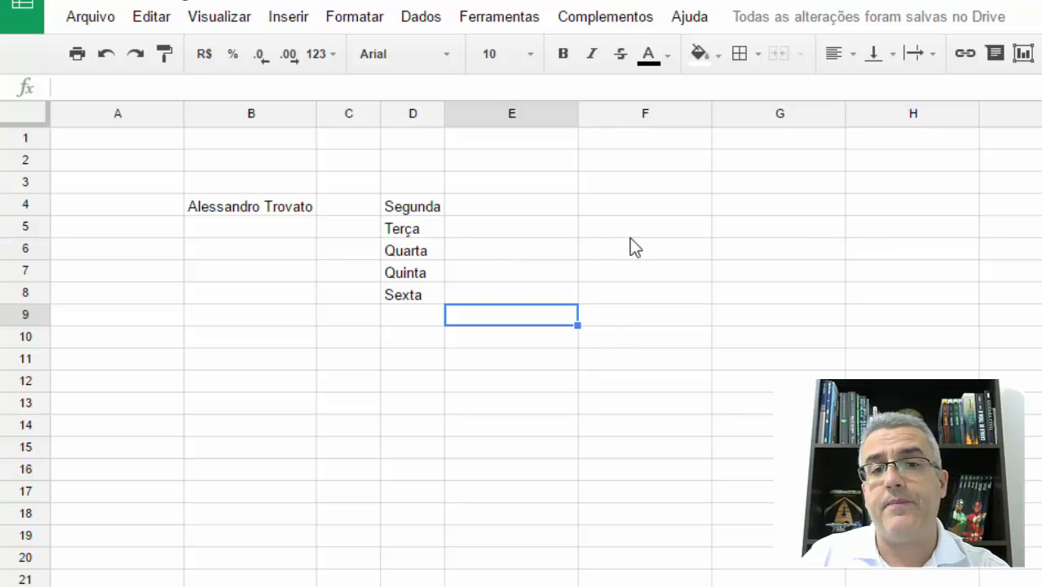
# - Widen the weekday column D to more than twice its width
pyautogui.click(571, 249)
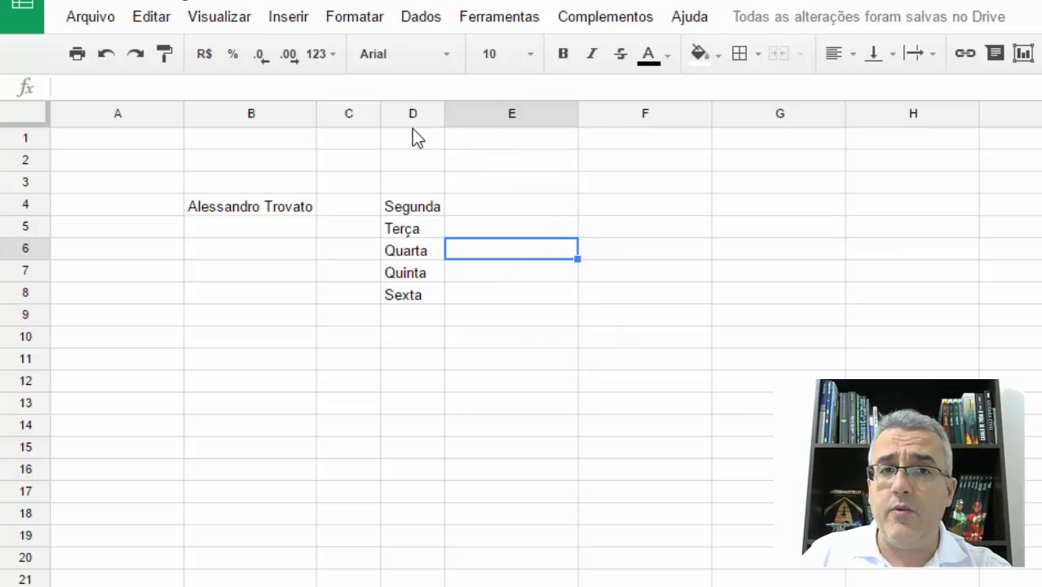
pyautogui.moveTo(444, 113); pyautogui.dragTo(527, 113)
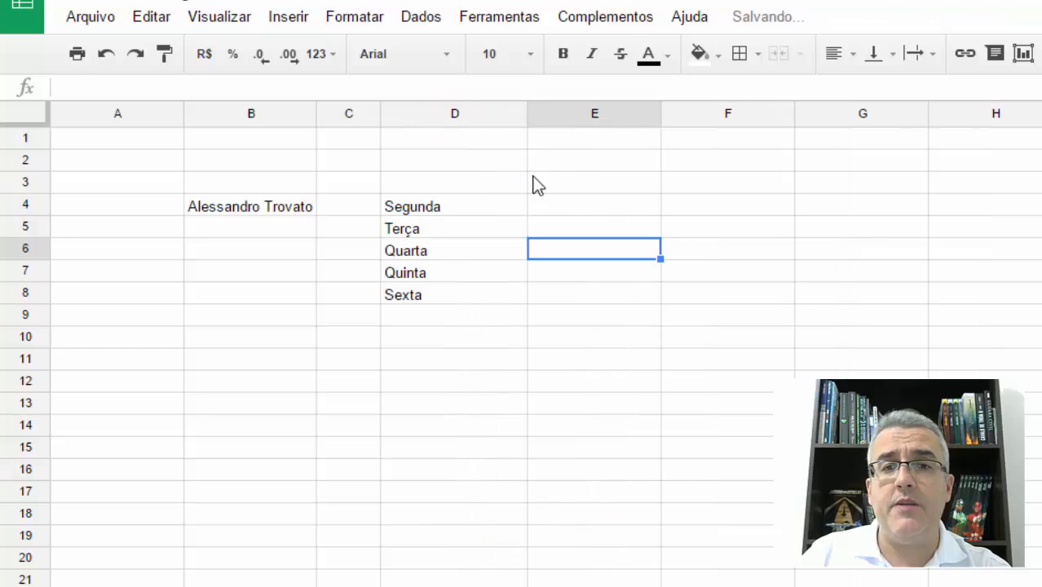
pyautogui.click(539, 204)
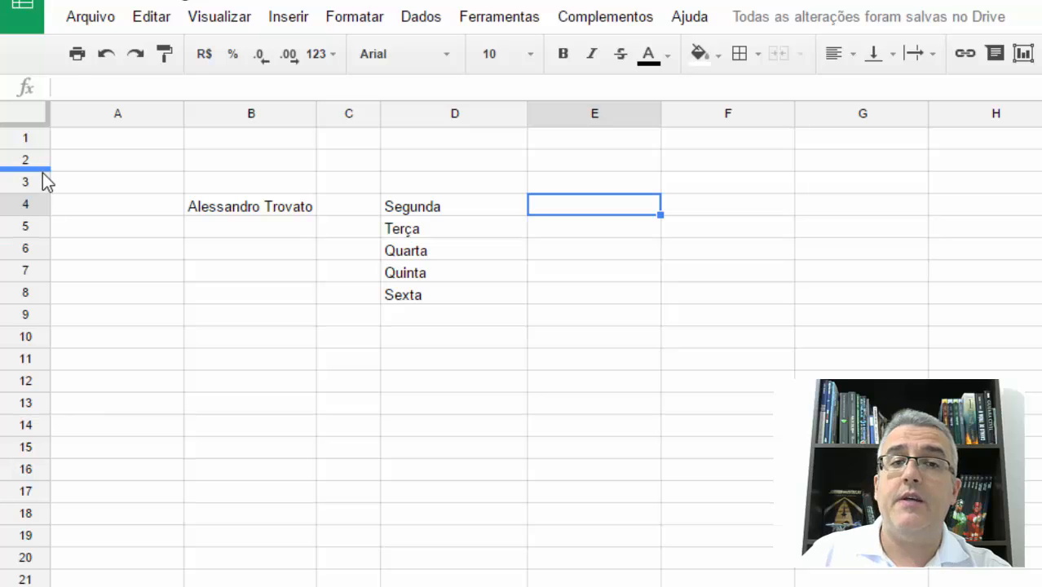
# - Make row 2 about four times taller and enter the full name in cell D2
pyautogui.moveTo(41, 169); pyautogui.dragTo(35, 236)
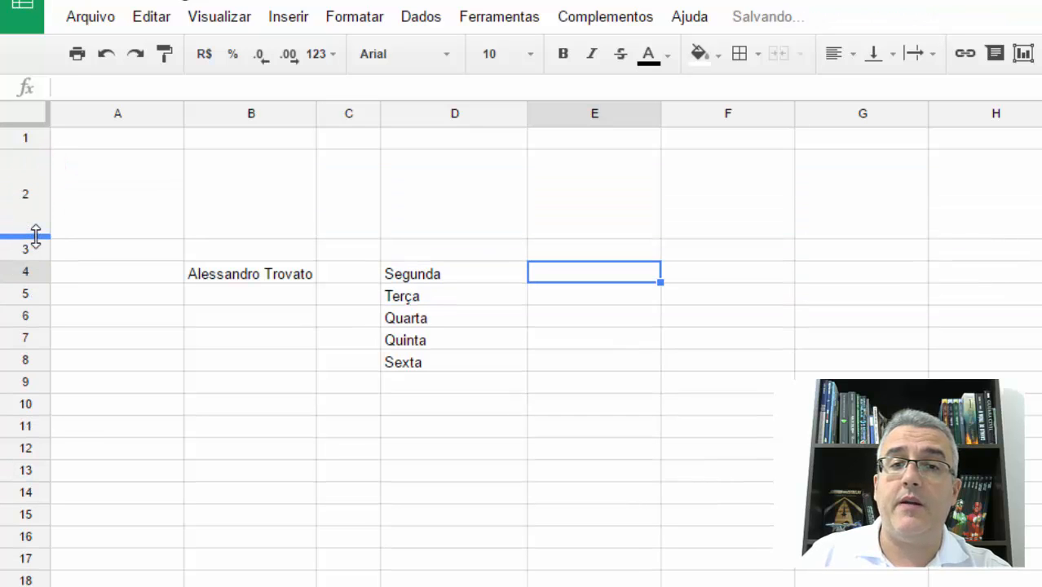
pyautogui.click(395, 189)
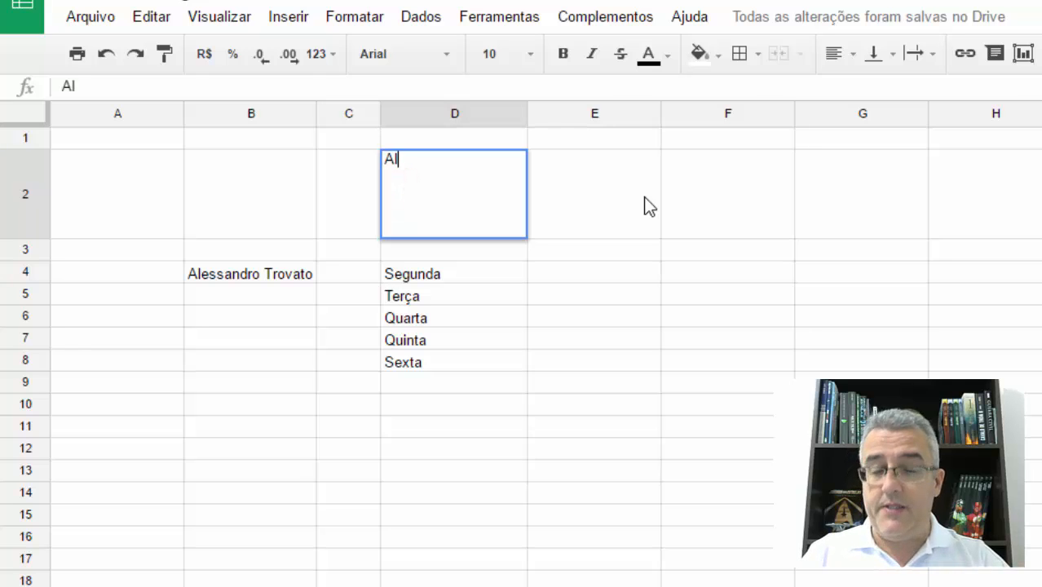
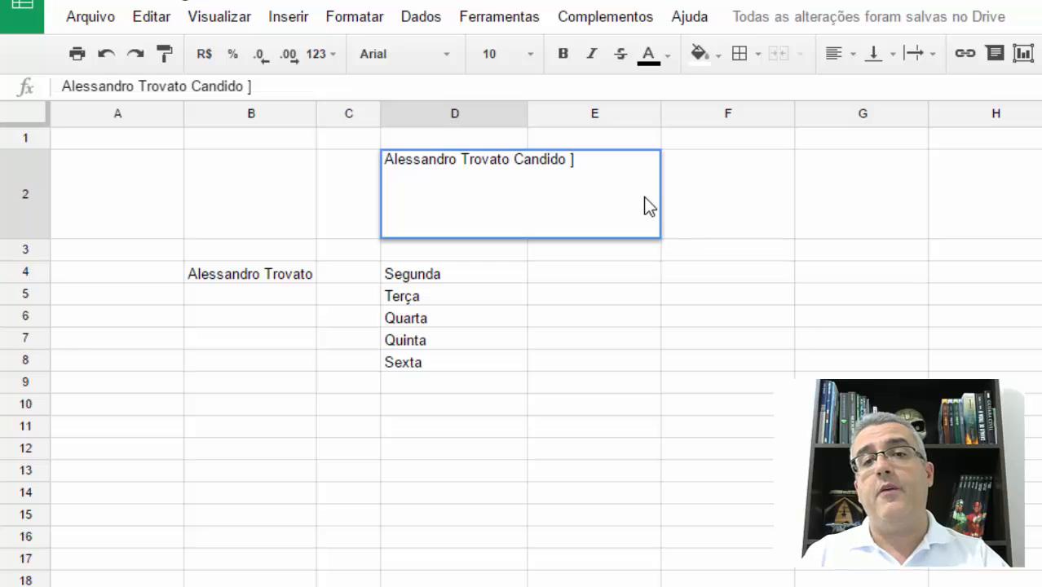
pyautogui.press('Return')
# - Wrap the text in cell D2 so the long name stays within the column's width
pyautogui.click(489, 173)
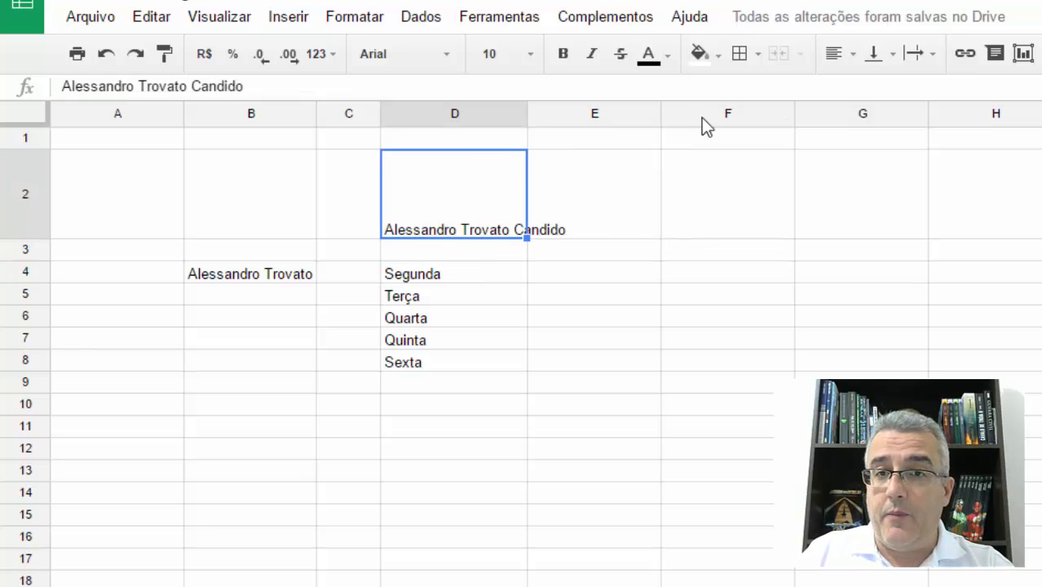
pyautogui.click(935, 56)
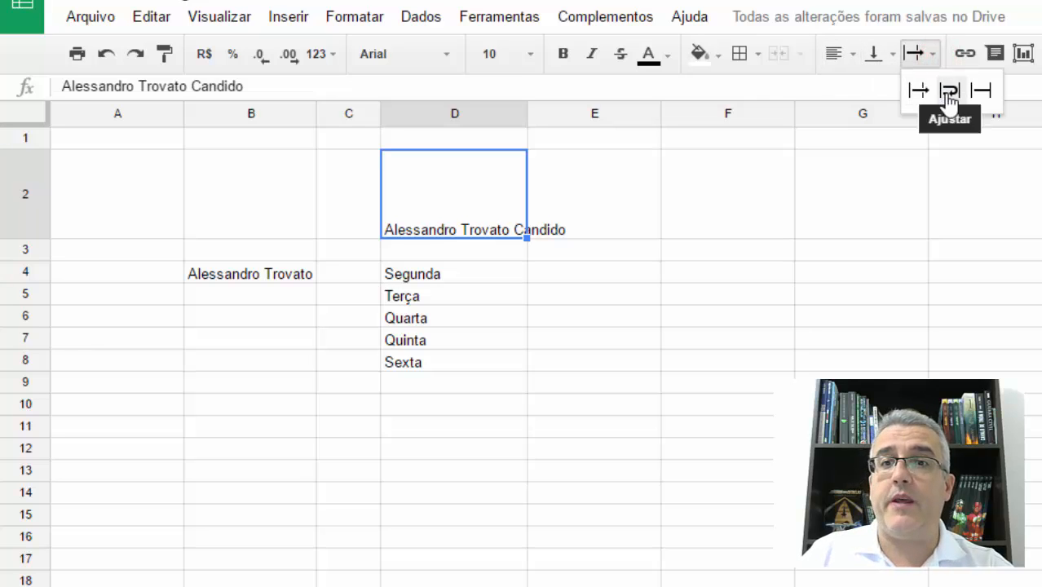
pyautogui.click(947, 91)
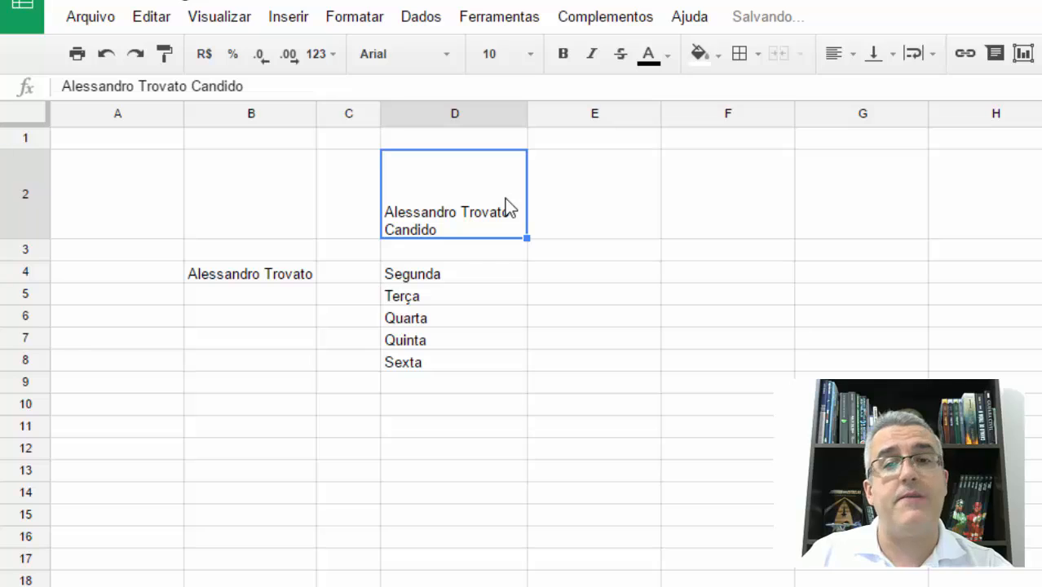
# - Centre the text in cell D2 both horizontally and vertically
pyautogui.click(835, 55)
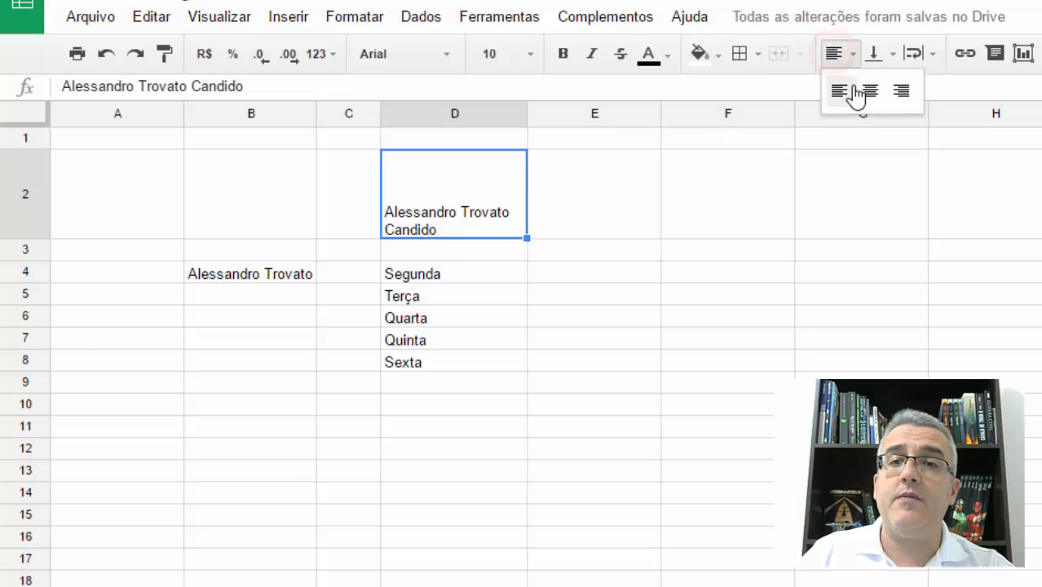
pyautogui.click(868, 92)
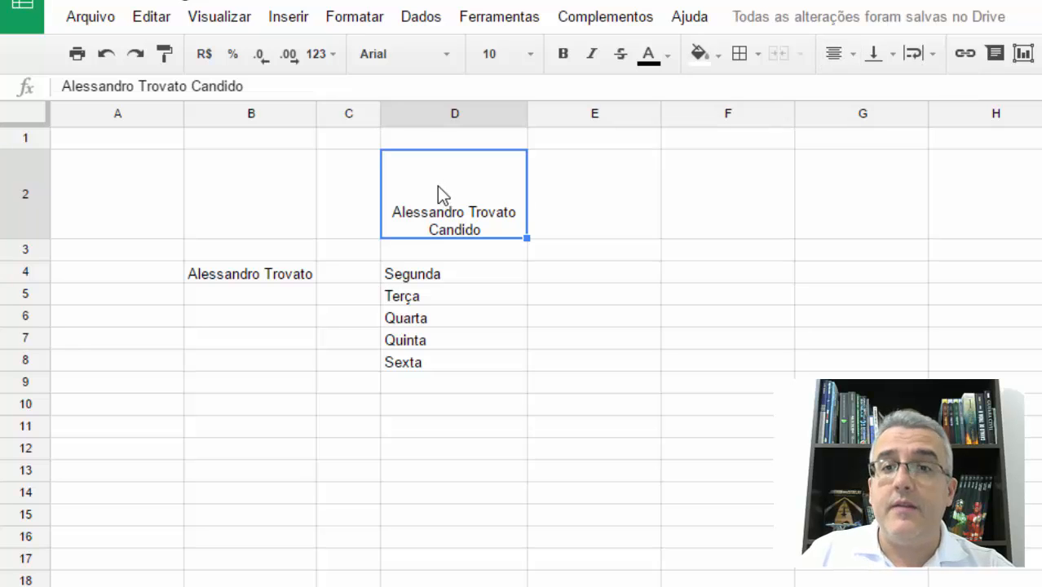
pyautogui.click(878, 62)
pyautogui.click(908, 92)
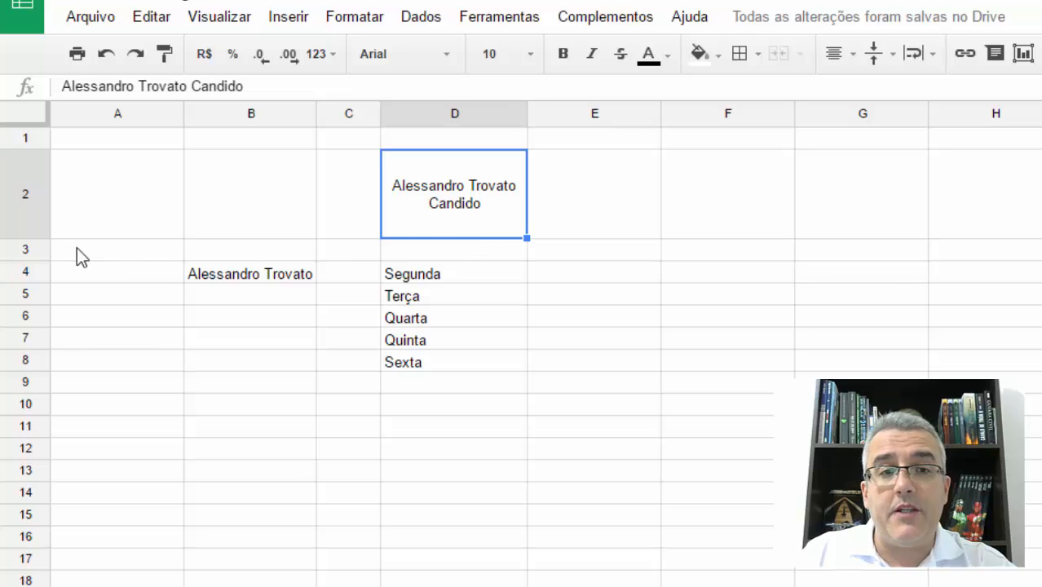
# - Shrink row 2 until it just fits the wrapped name and collapse row 3 to its minimum height
pyautogui.moveTo(26, 238); pyautogui.dragTo(22, 142)
pyautogui.click(25, 238)
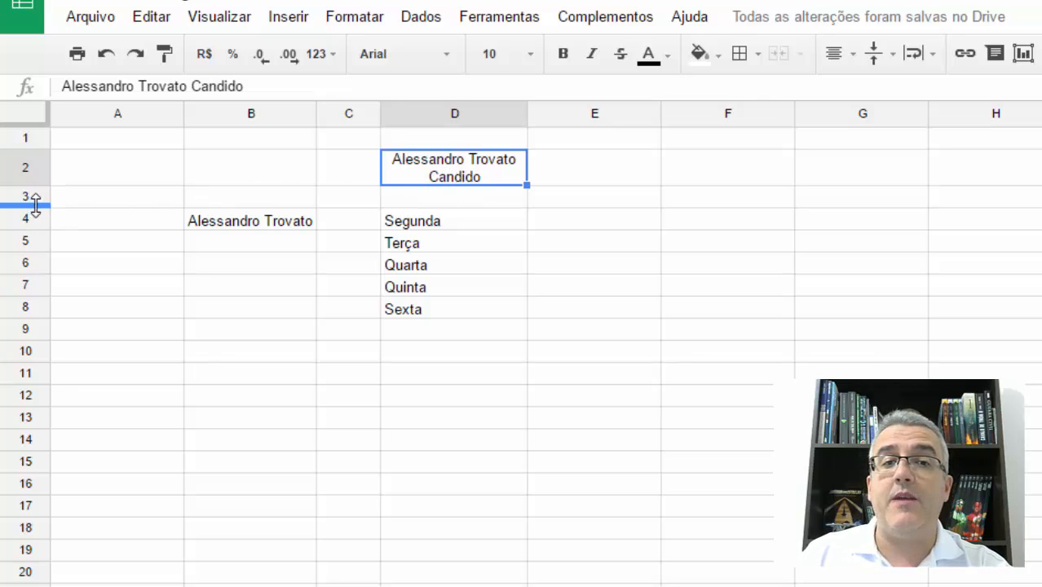
pyautogui.moveTo(32, 206); pyautogui.dragTo(47, 155)
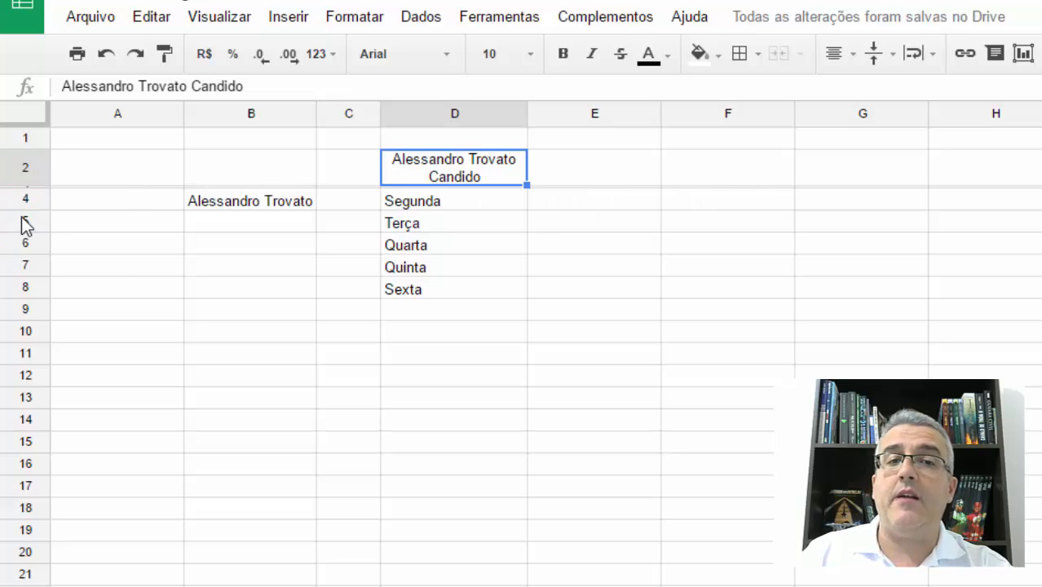
# - Hide row 7, which contains Quinta
pyautogui.rightClick(20, 264)
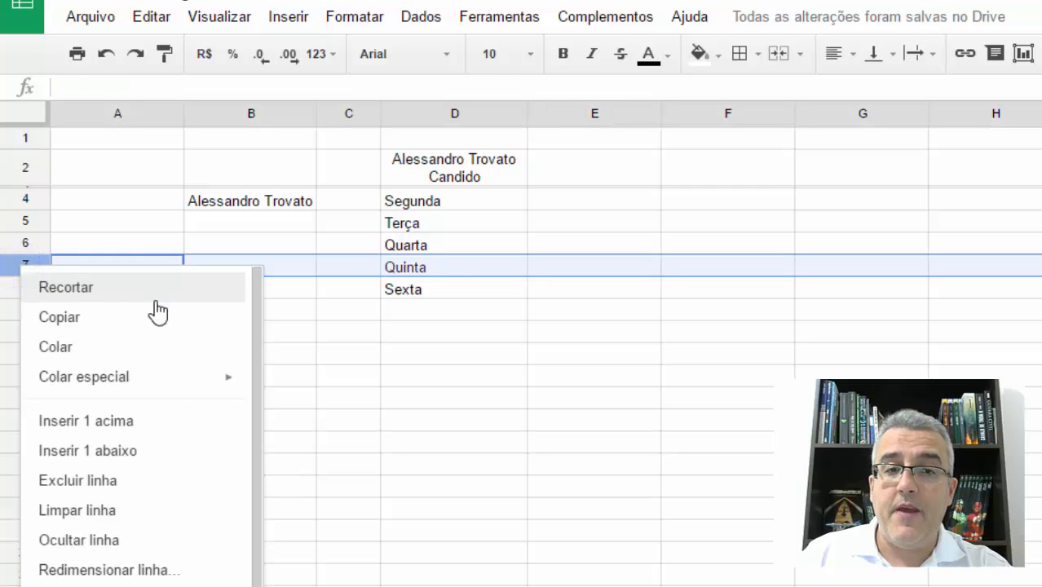
pyautogui.scroll(-1, 163, 501)
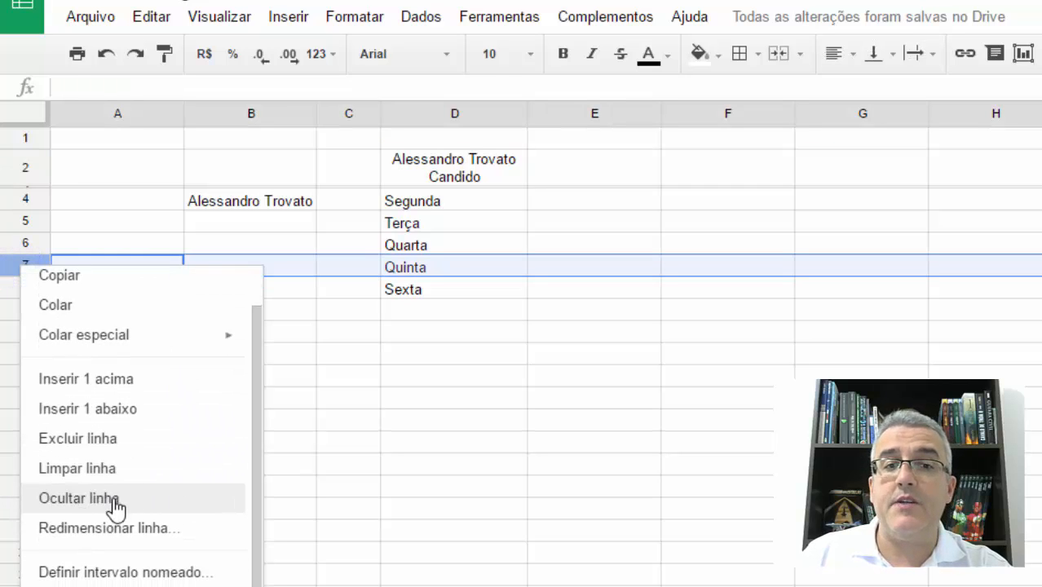
pyautogui.click(116, 500)
pyautogui.click(136, 392)
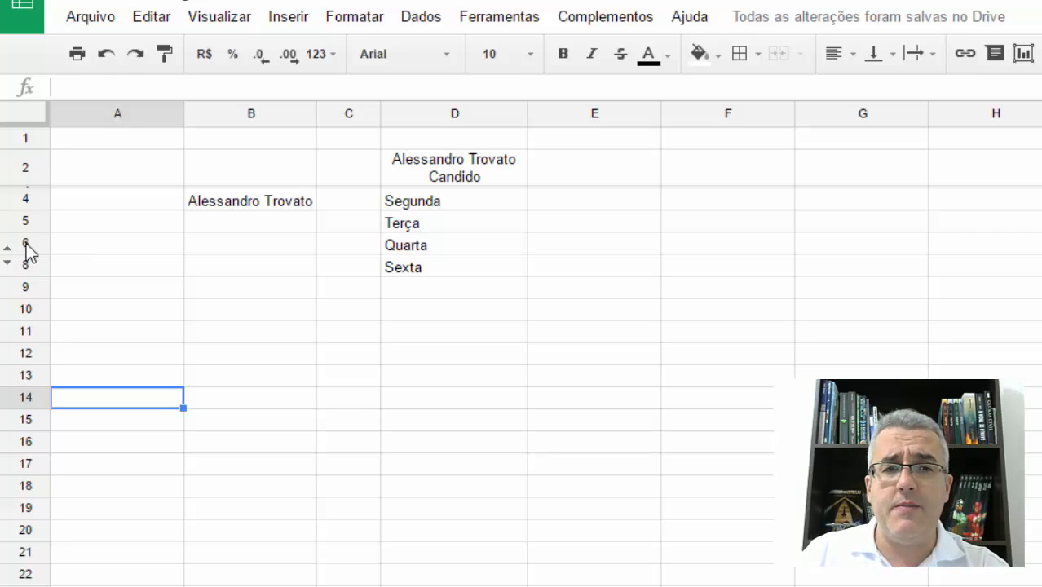
# - Select the rows around the hidden row, from 6 to 8, and auto-fit their height
pyautogui.moveTo(25, 244); pyautogui.dragTo(26, 261)
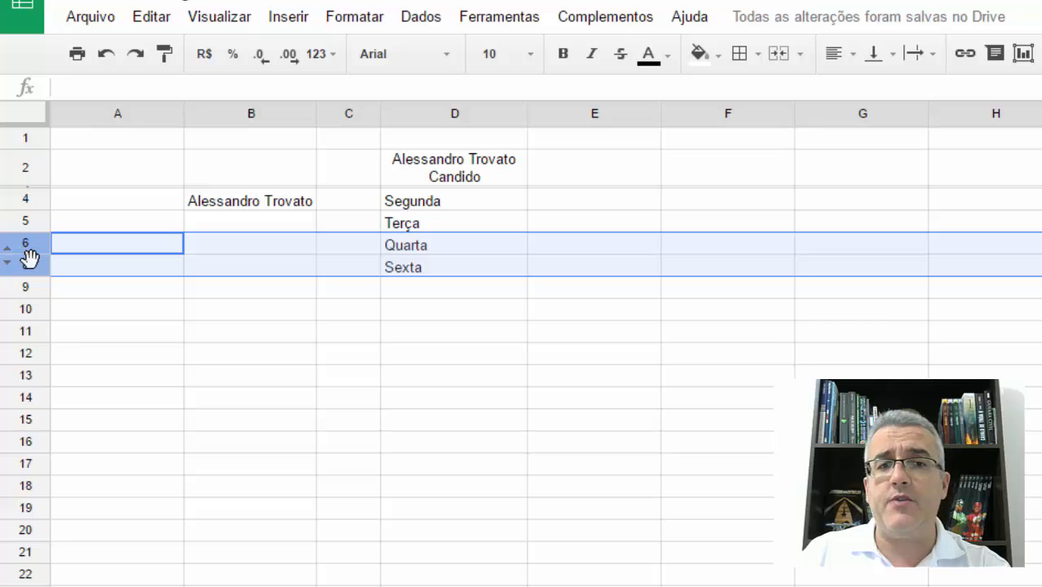
pyautogui.click(31, 253)
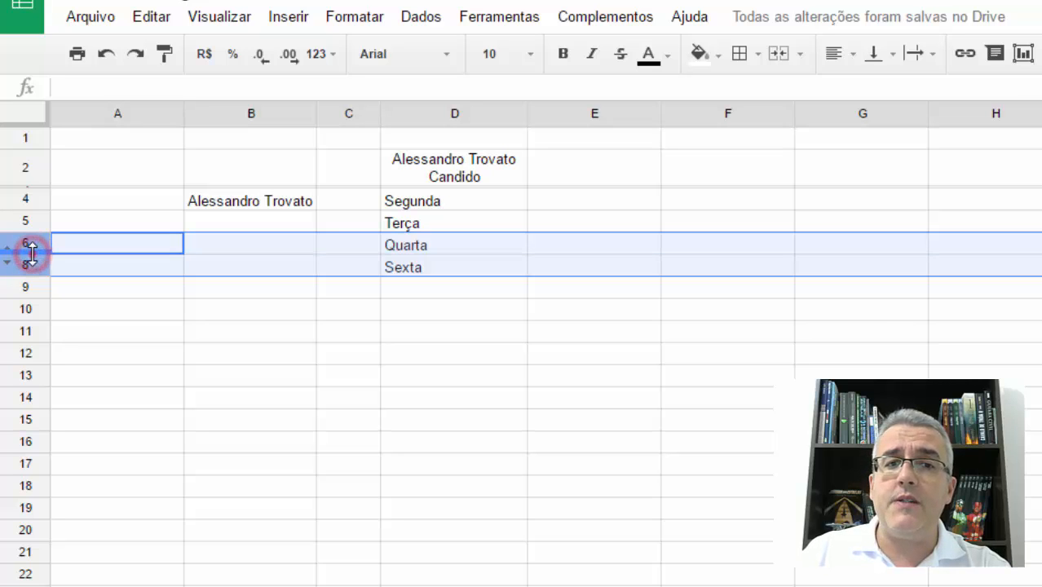
pyautogui.moveTo(31, 252); pyautogui.dragTo(35, 259)
pyautogui.doubleClick(35, 257)
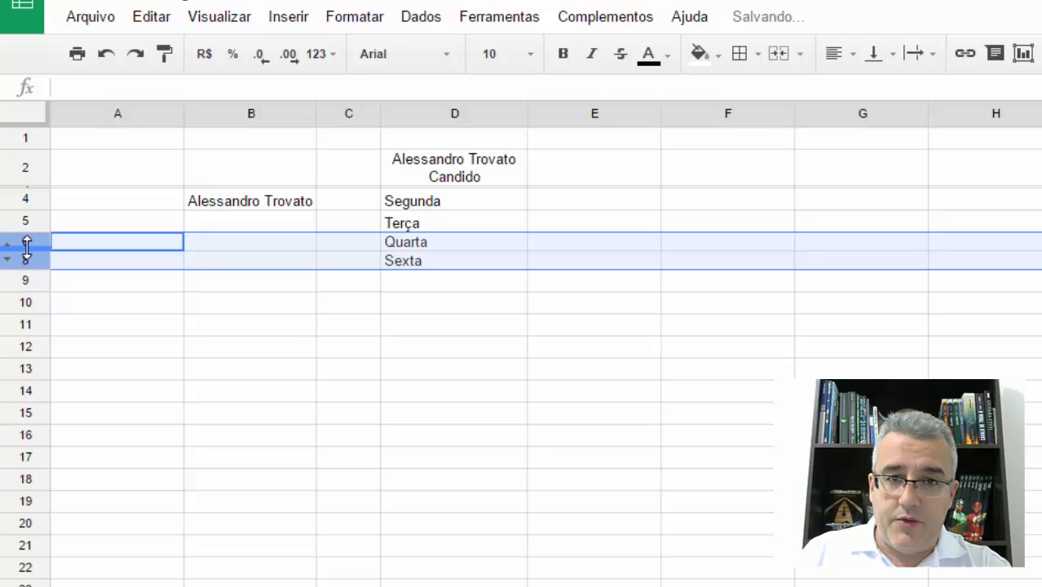
# - Unhide the row hidden between rows 6 and 8
pyautogui.rightClick(31, 240)
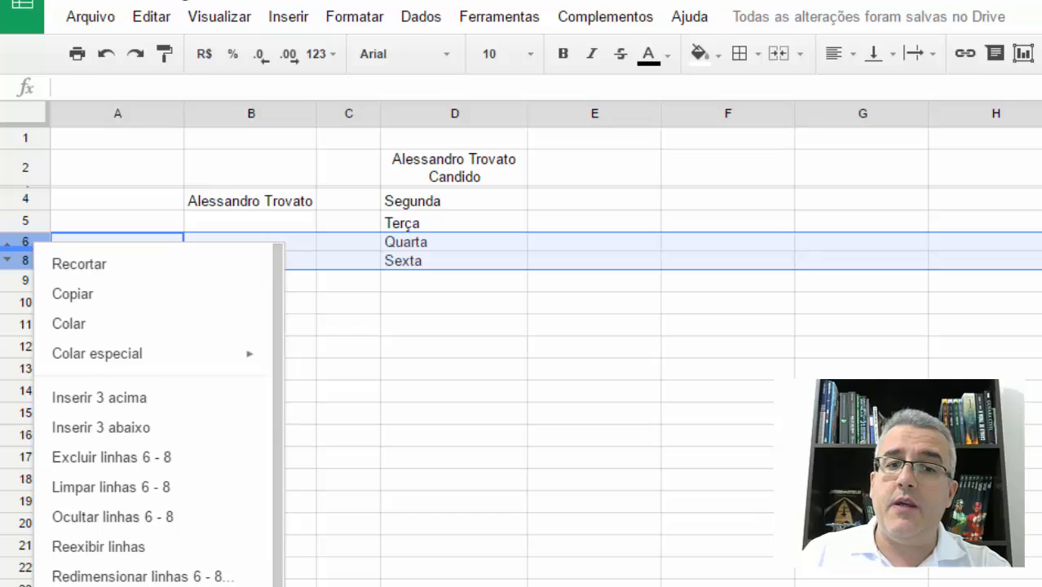
pyautogui.click(143, 546)
pyautogui.click(167, 374)
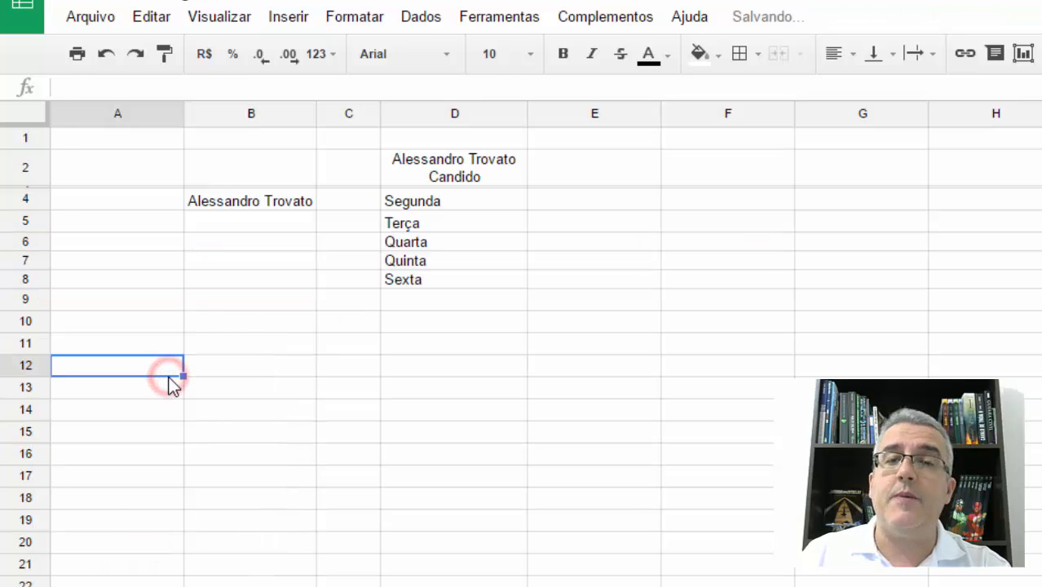
# - Hide columns A to D together, then unhide them again
pyautogui.click(462, 112)
pyautogui.moveTo(424, 108); pyautogui.dragTo(134, 109)
pyautogui.rightClick(139, 113)
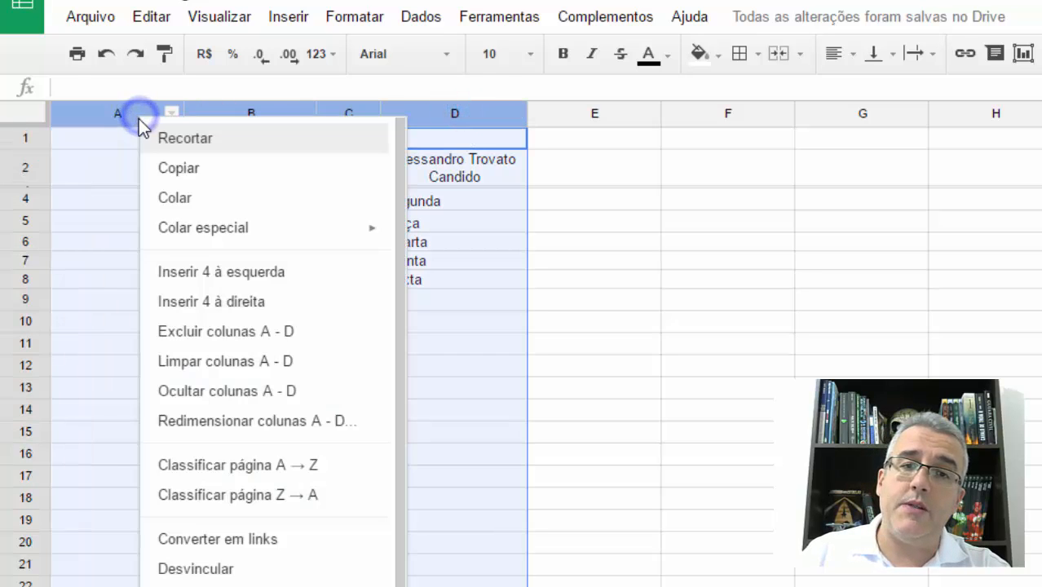
pyautogui.click(227, 392)
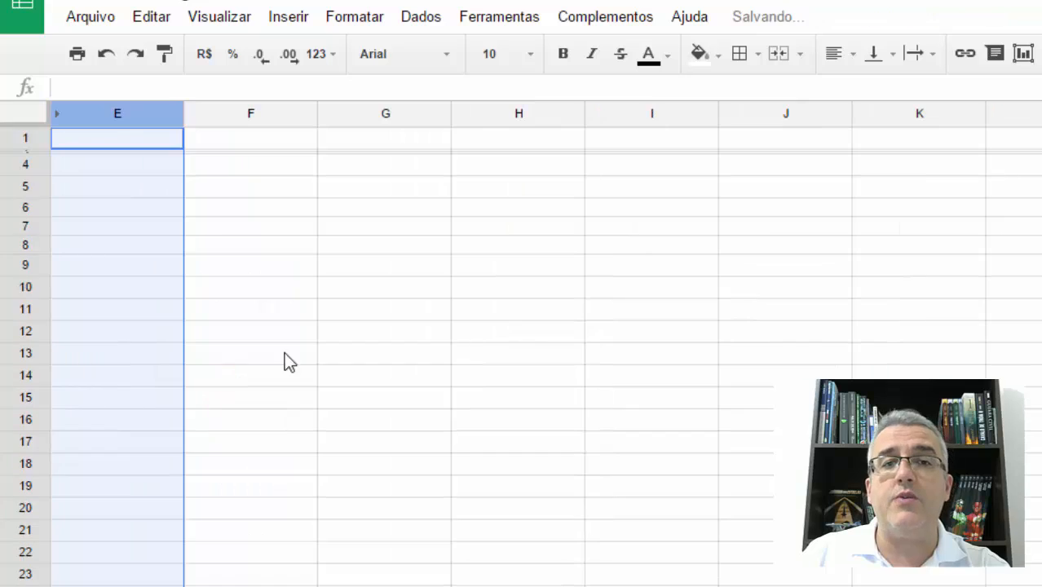
pyautogui.click(297, 342)
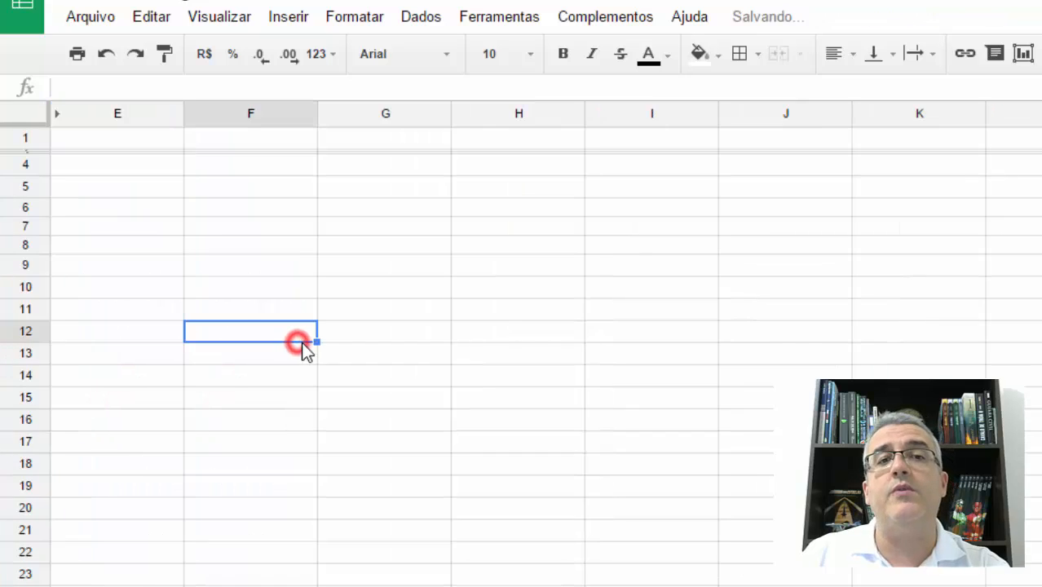
pyautogui.click(57, 118)
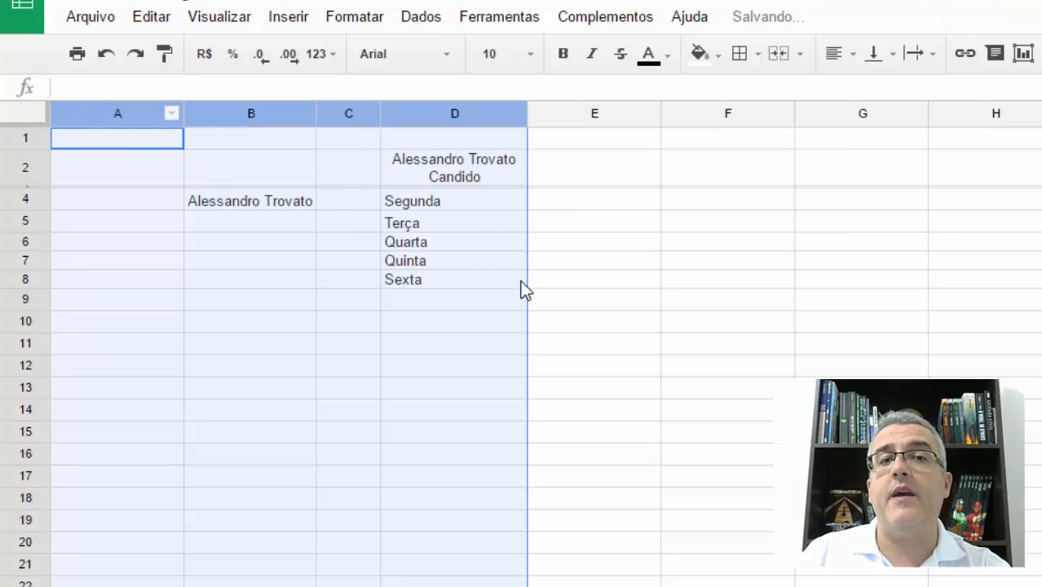
pyautogui.click(570, 298)
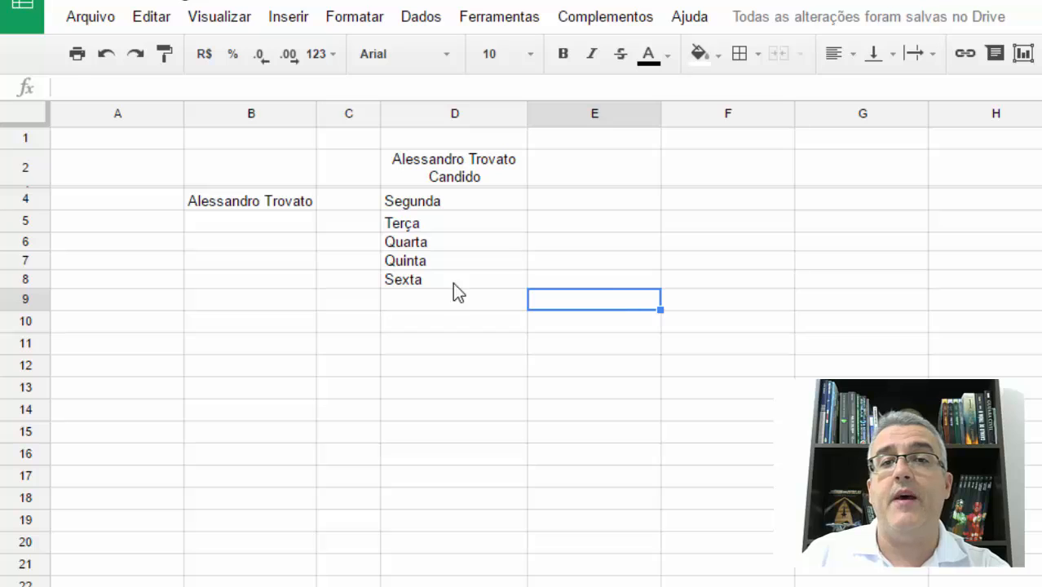
# - Hide only the weekday column D, then unhide it
pyautogui.click(366, 280)
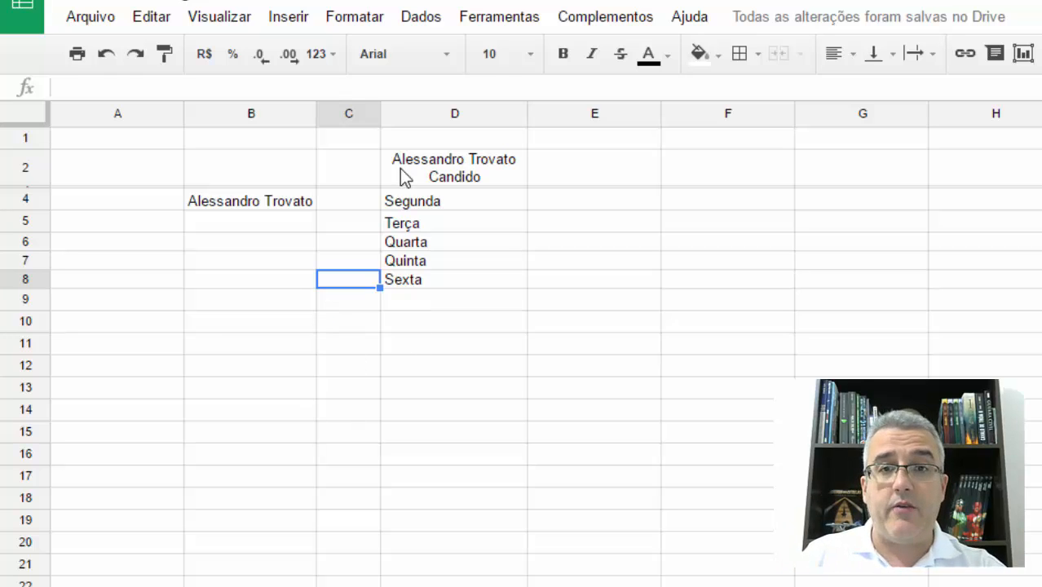
pyautogui.rightClick(436, 118)
pyautogui.click(532, 390)
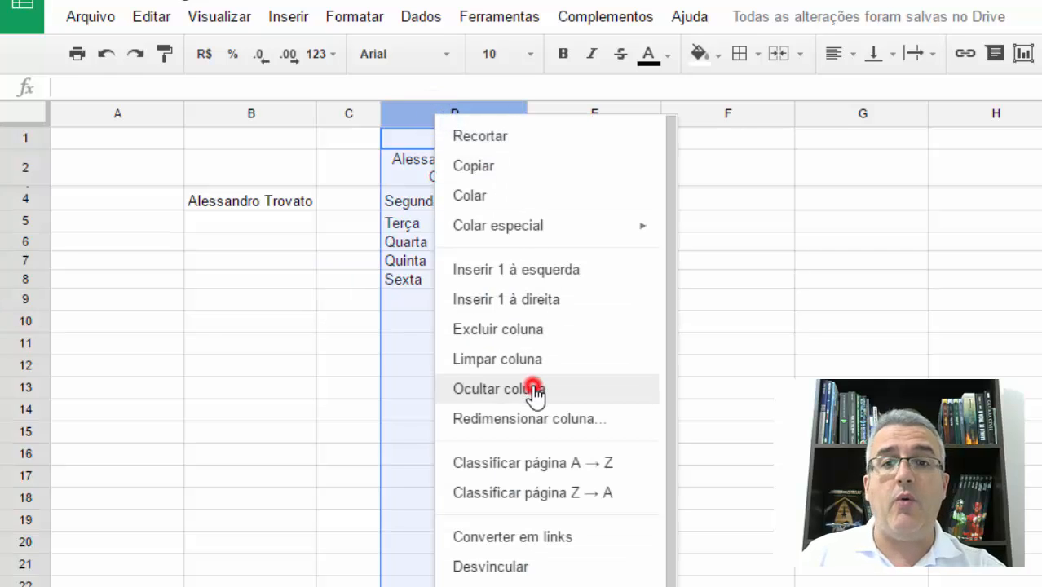
pyautogui.click(625, 337)
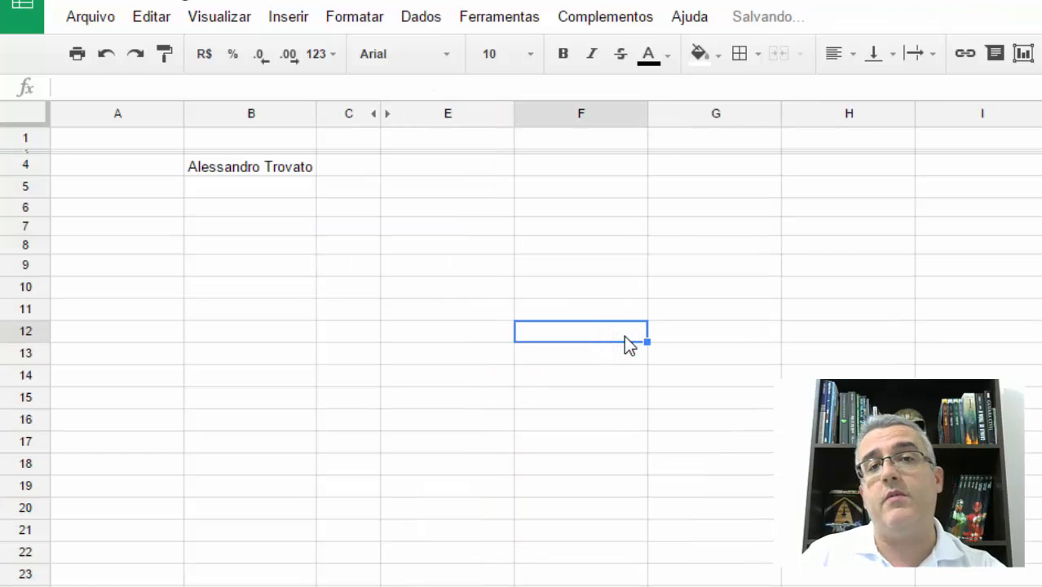
pyautogui.click(377, 115)
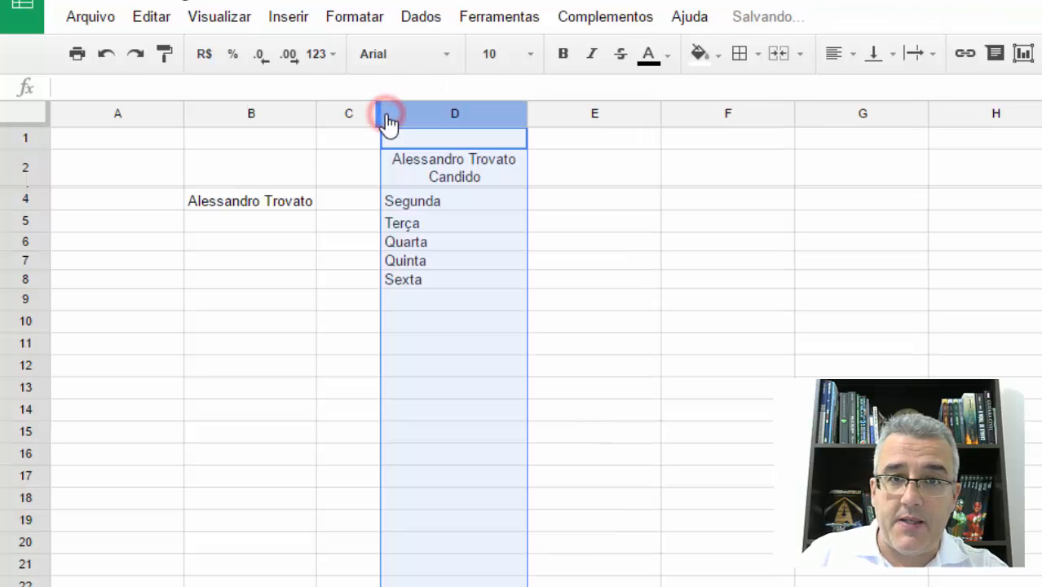
pyautogui.click(591, 239)
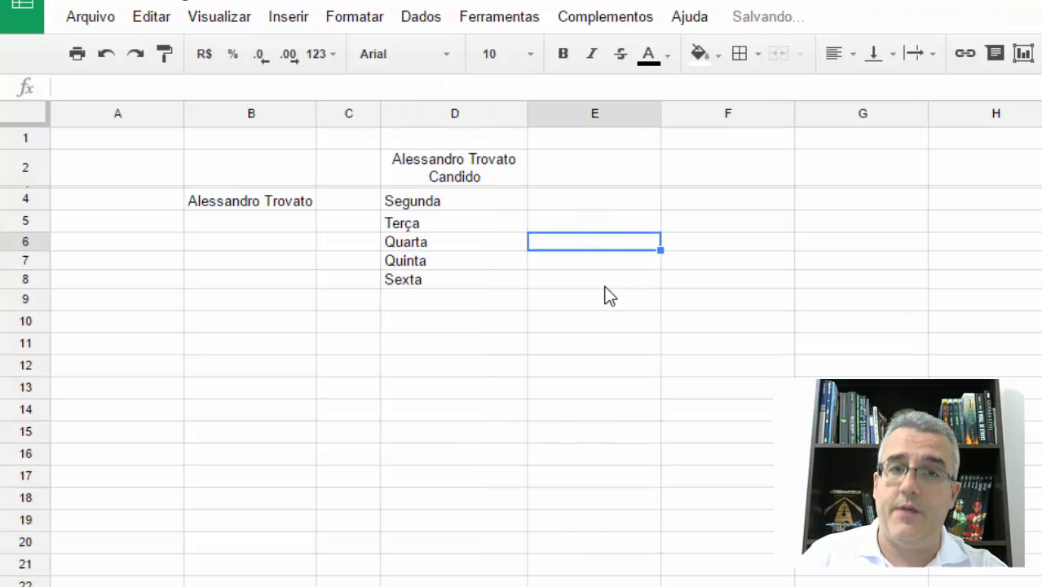
# - Select column E and examine the commands offered for it, such as insert, delete, clear, hide and resize
pyautogui.click(632, 346)
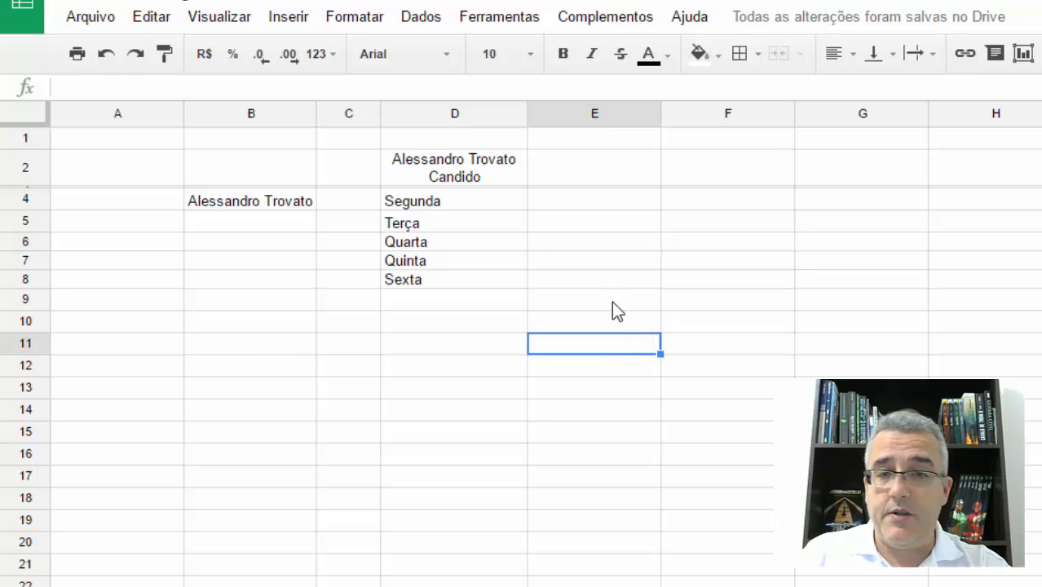
pyautogui.click(614, 115)
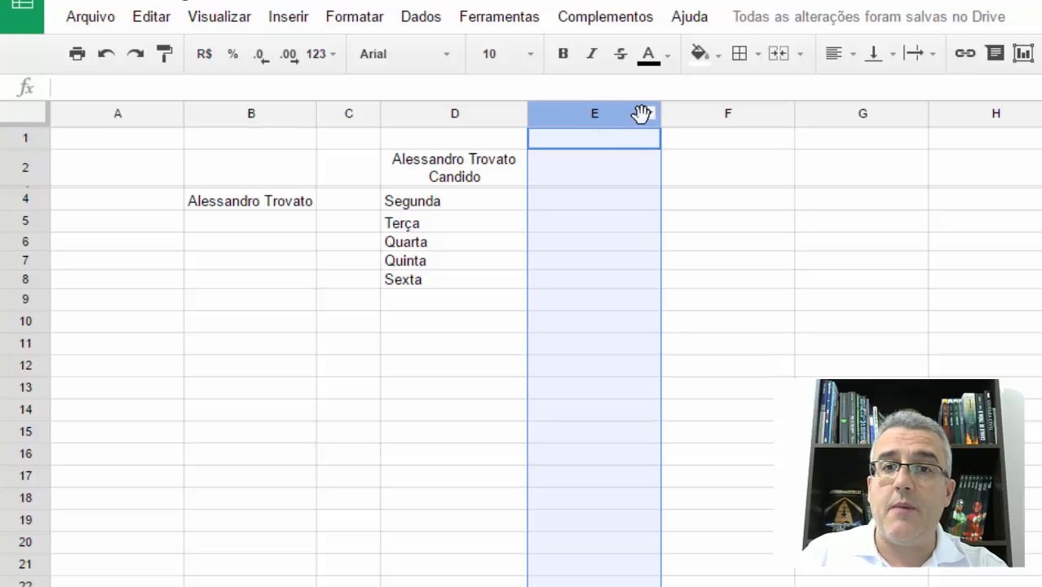
pyautogui.click(647, 117)
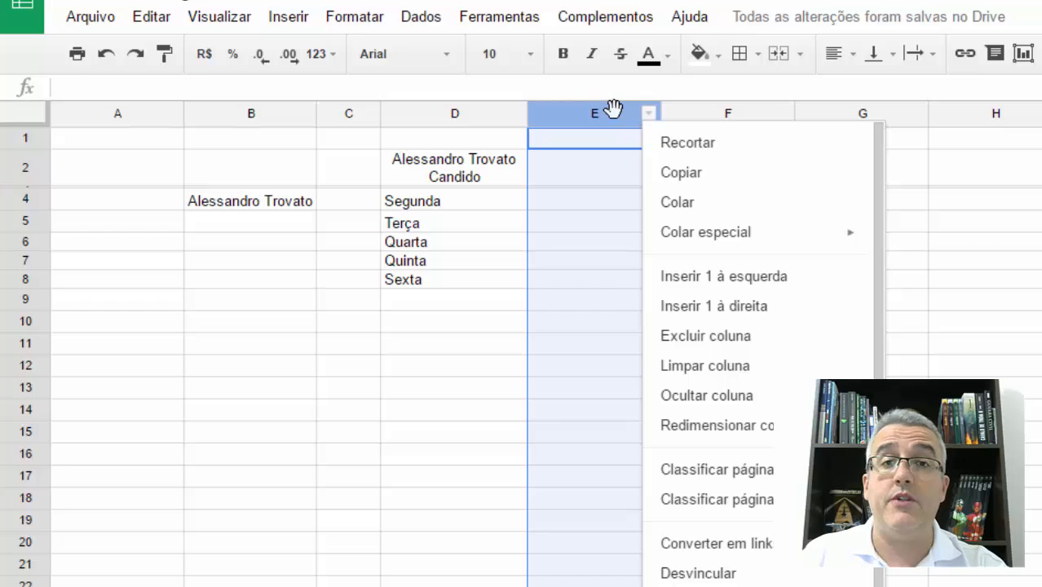
pyautogui.click(985, 200)
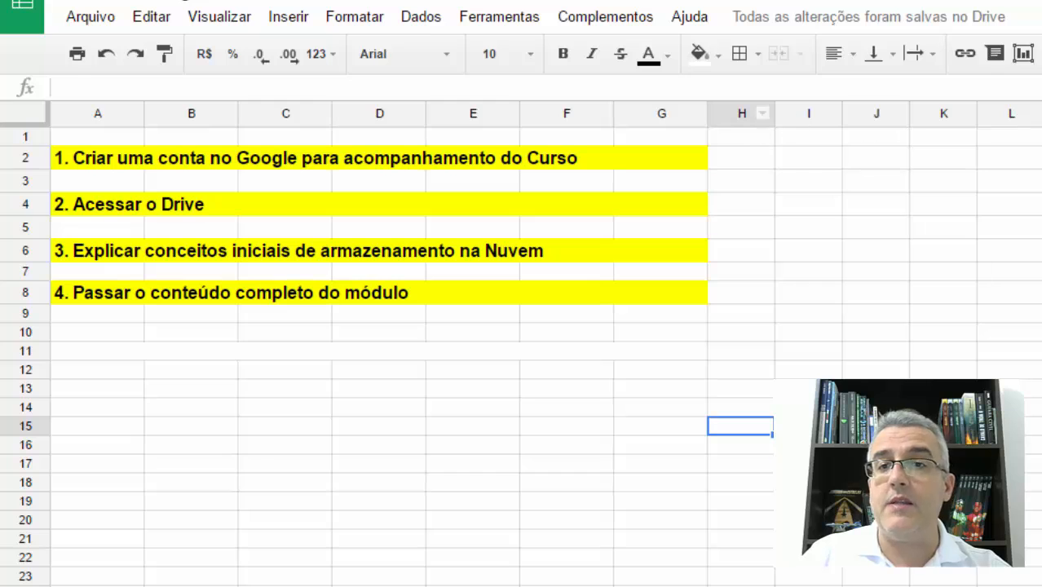
# - Review the first topic on the course outline sheet, about creating a Google account
pyautogui.click(128, 157)
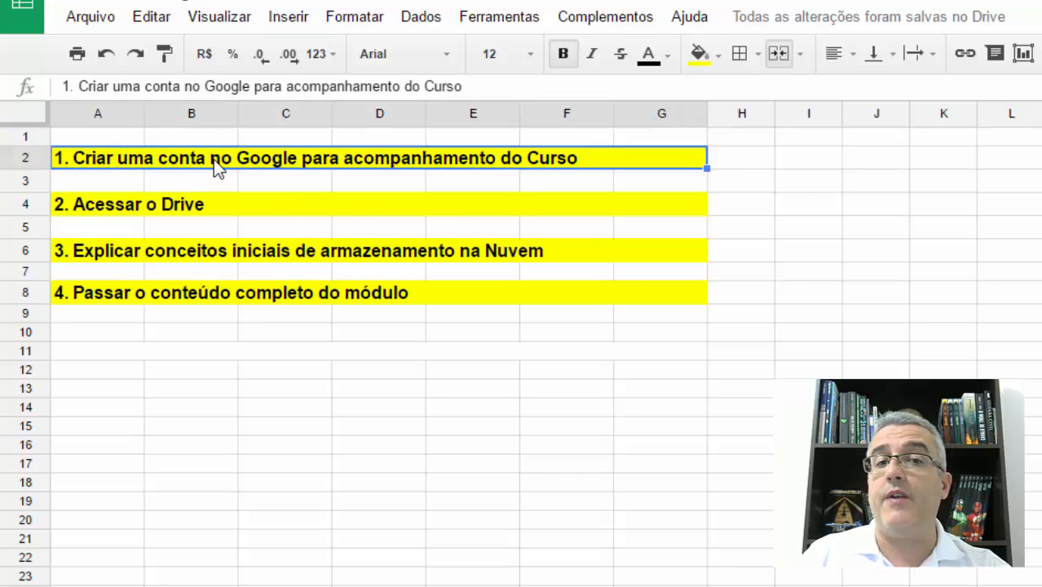
pyautogui.click(119, 135)
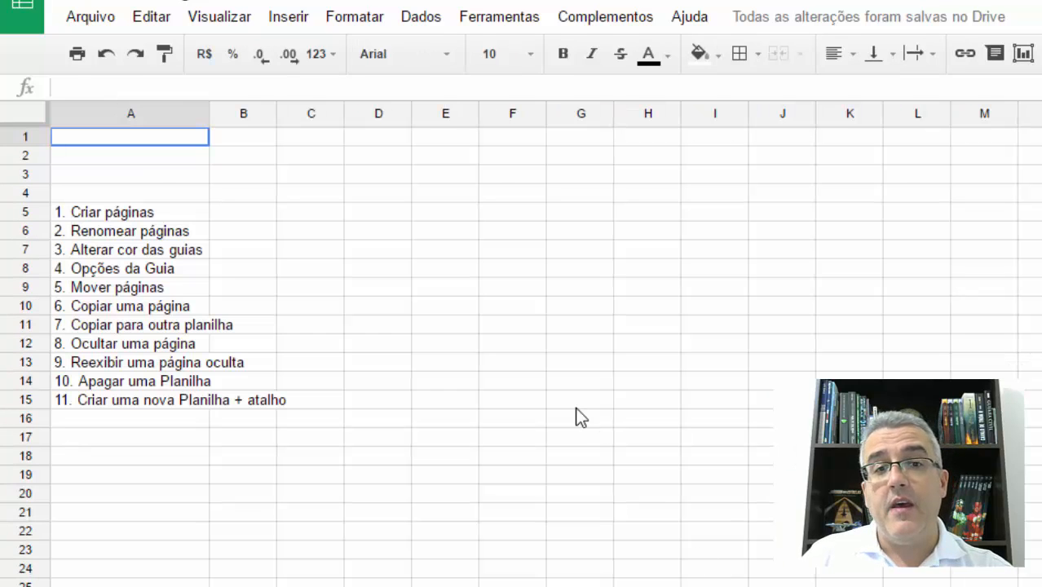
# - Look through the addition exercises on the Soma e Subtração sheet and move on to the Multiplicação e Divisão sheet
pyautogui.click(351, 323)
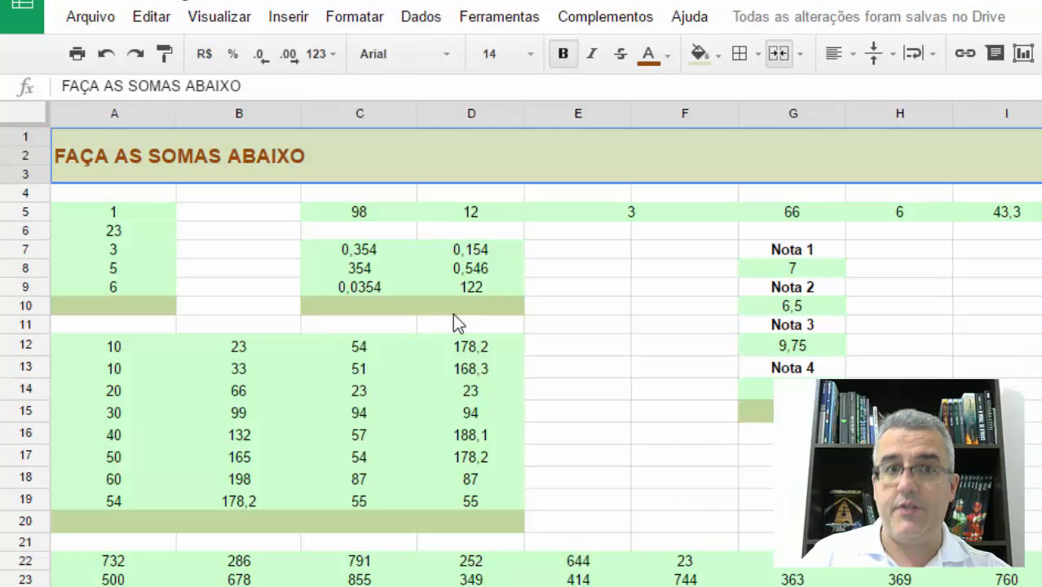
pyautogui.click(452, 313)
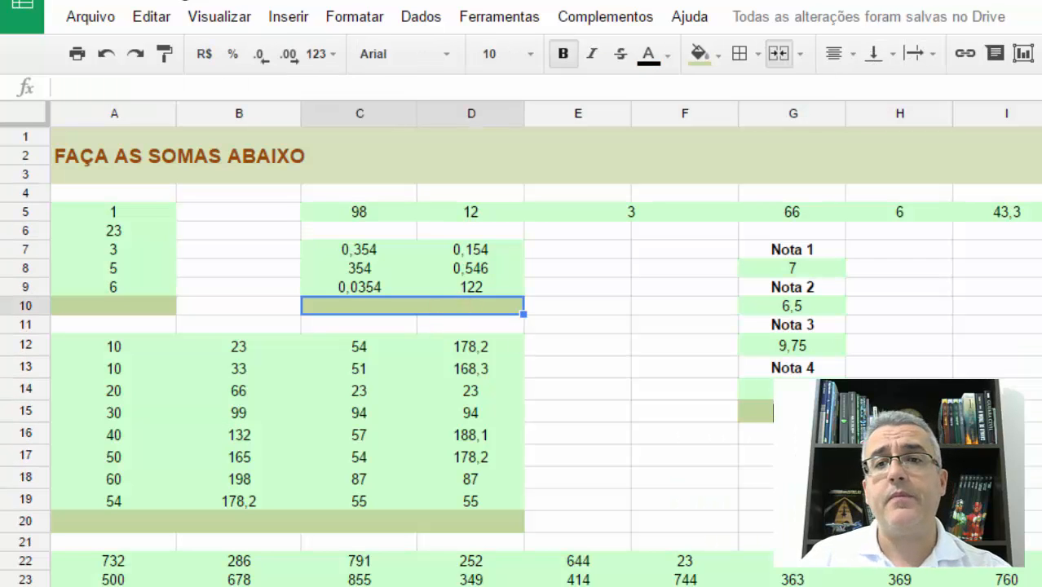
pyautogui.scroll(-3, 98, 359)
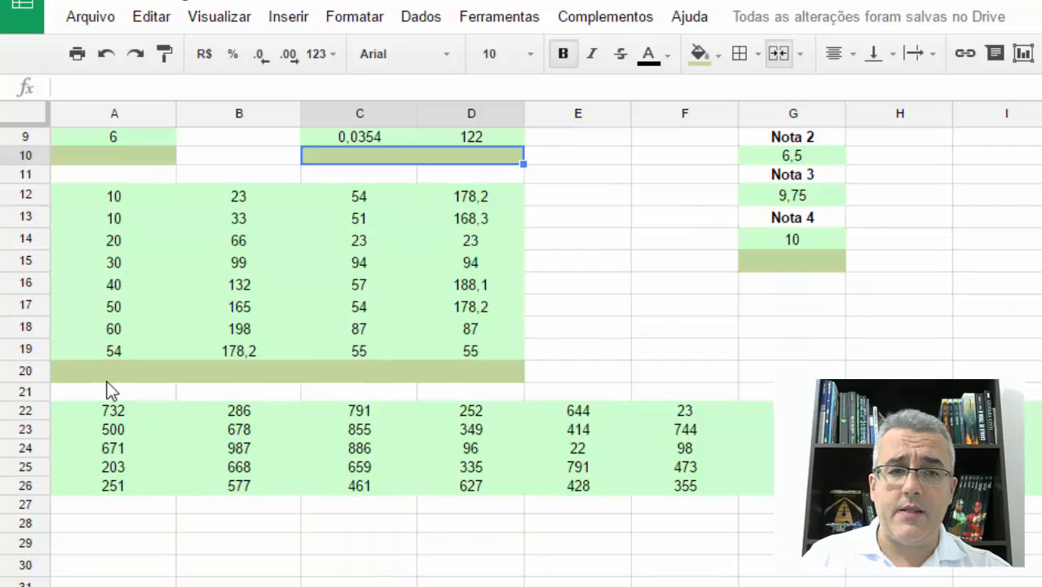
pyautogui.scroll(-3, 74, 489)
pyautogui.scroll(5, 35, 536)
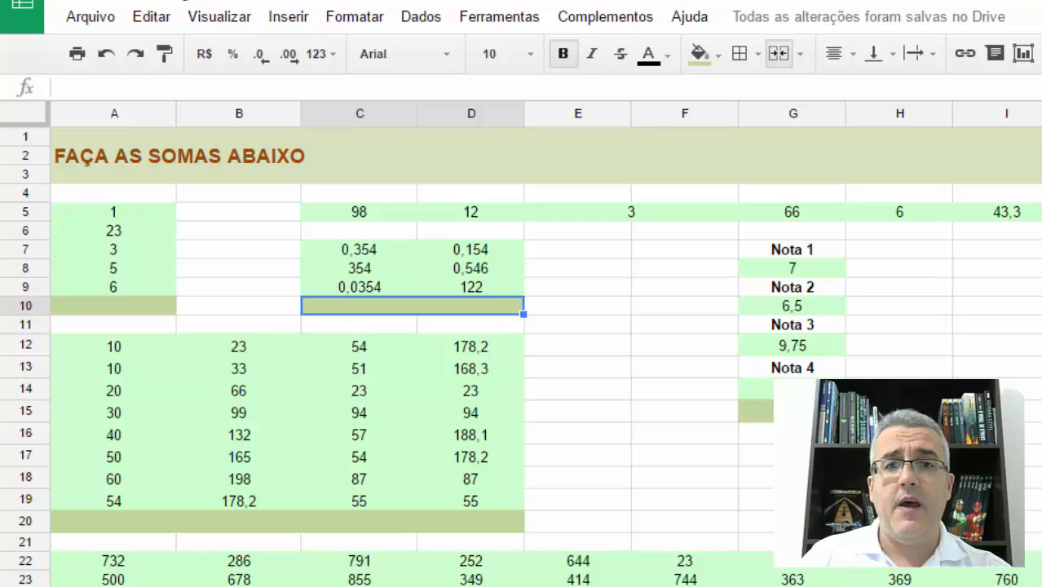
pyautogui.click(220, 584)
pyautogui.click(791, 253)
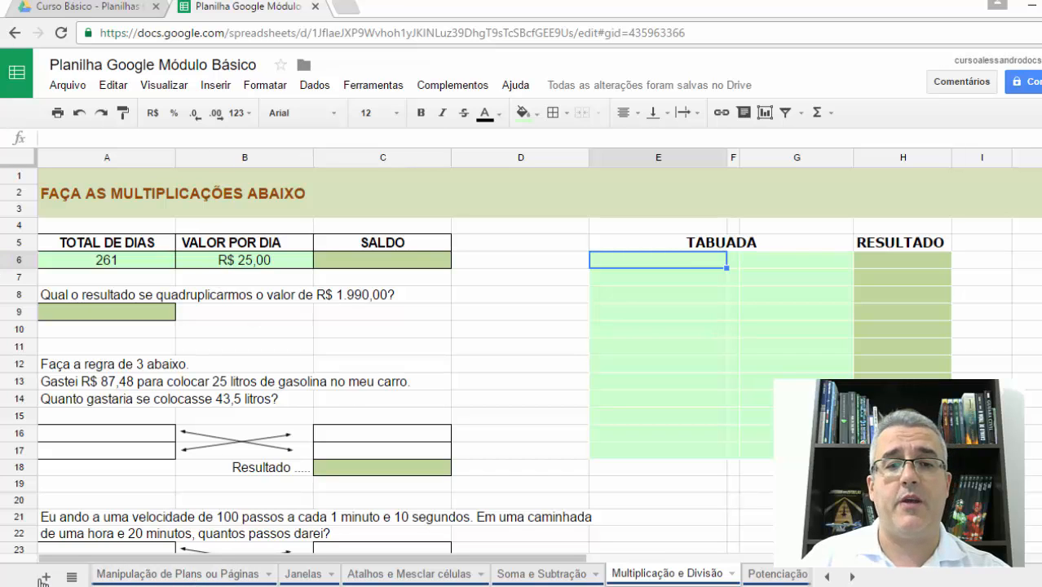
# - Review the topics on the Manipulação de Plans ou Páginas and Ações Iniciais sheets, and return to Página1
pyautogui.click(110, 574)
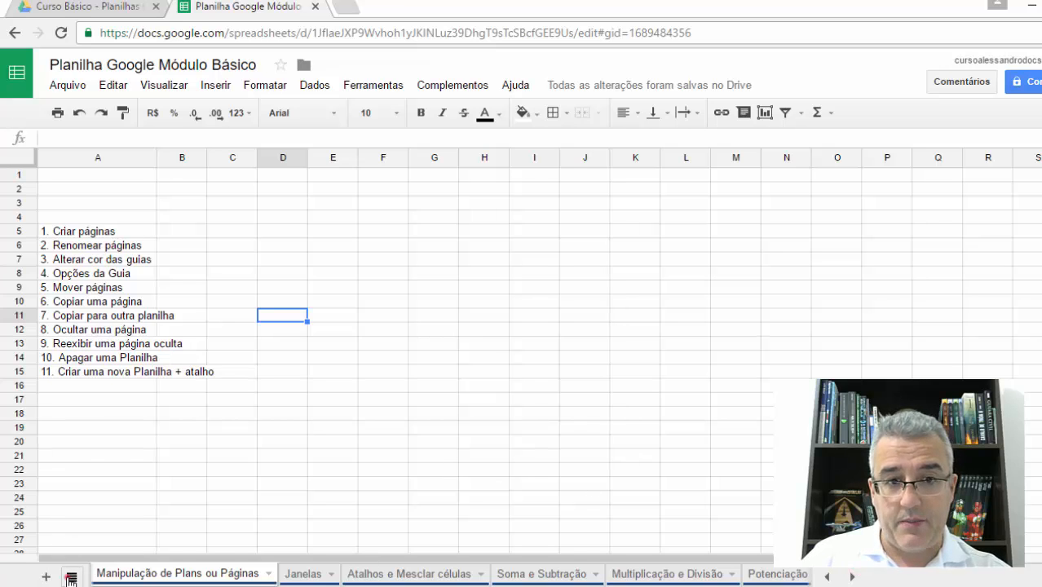
pyautogui.click(71, 577)
pyautogui.click(106, 358)
pyautogui.click(316, 331)
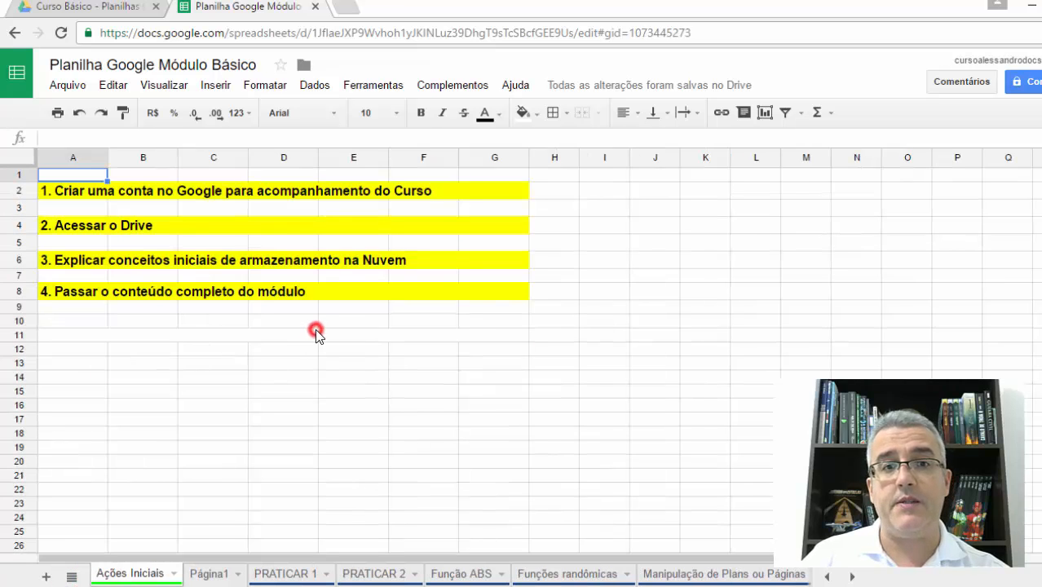
pyautogui.click(197, 575)
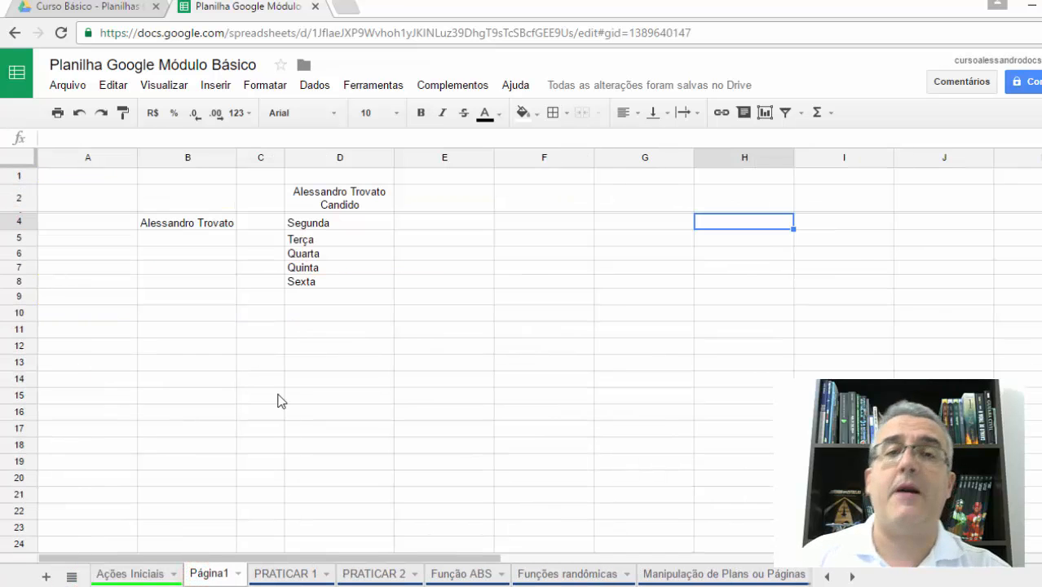
pyautogui.click(361, 330)
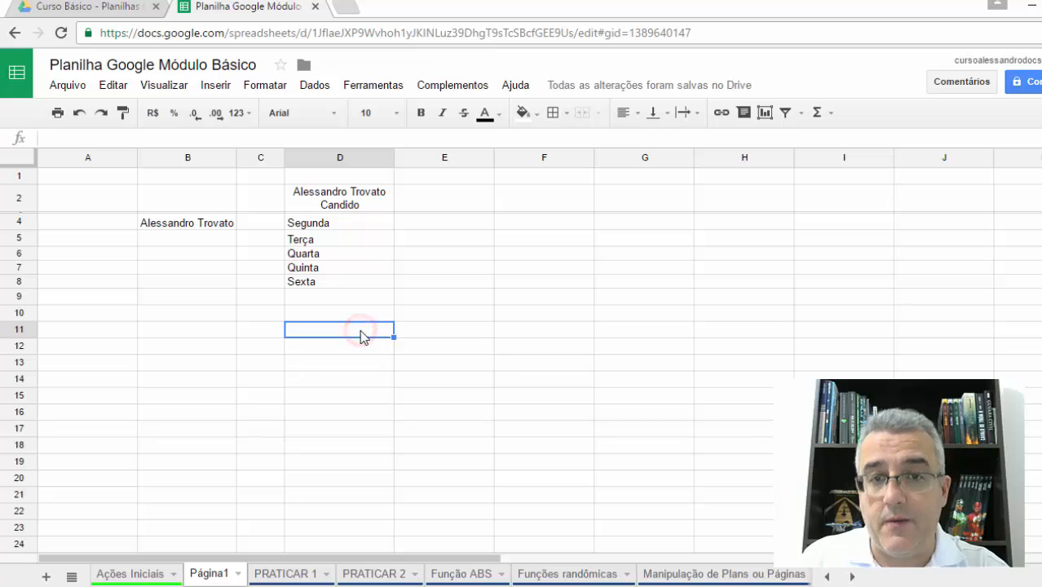
pyautogui.click(414, 297)
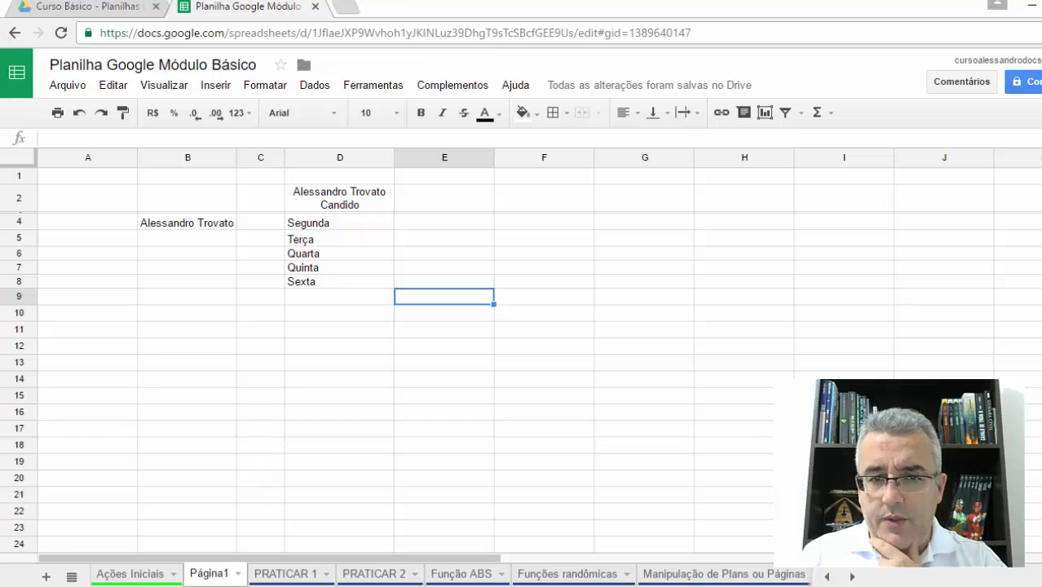
# - Look over the topics on the PRATICAR 1 sheet and open the column-sizing exercise on PRATICAR 2
pyautogui.click(287, 573)
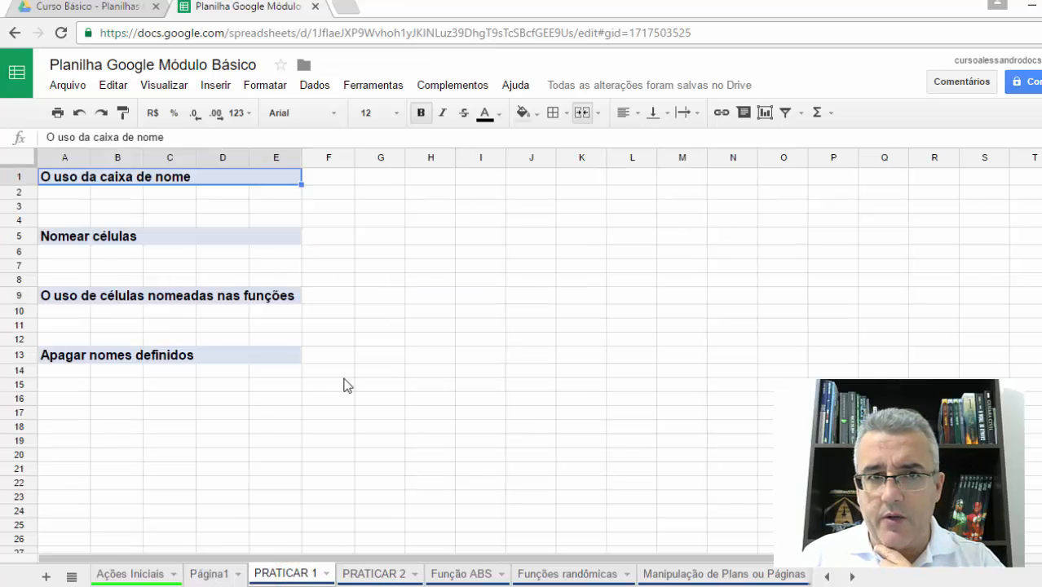
pyautogui.click(356, 574)
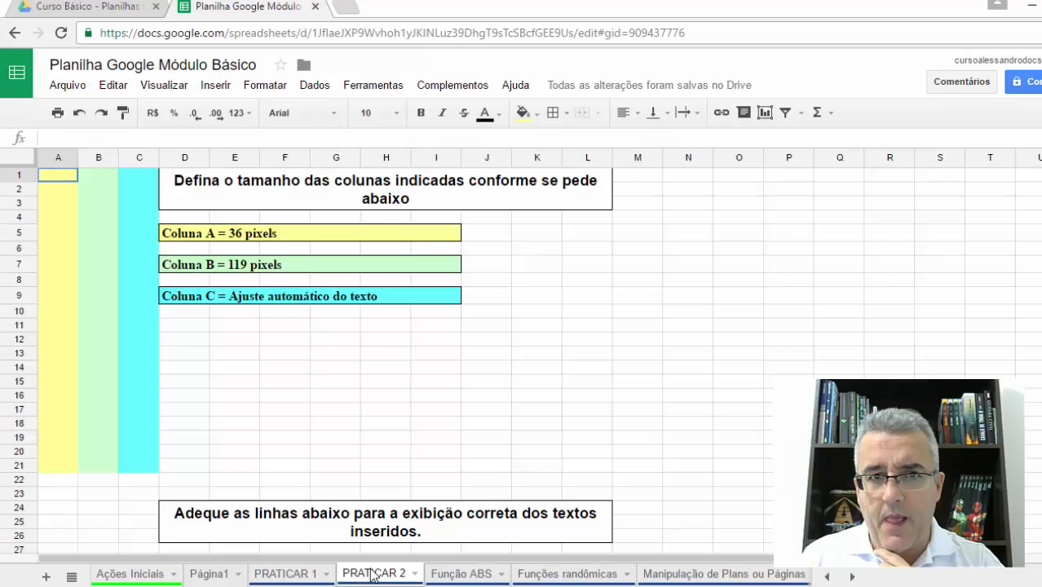
pyautogui.click(395, 411)
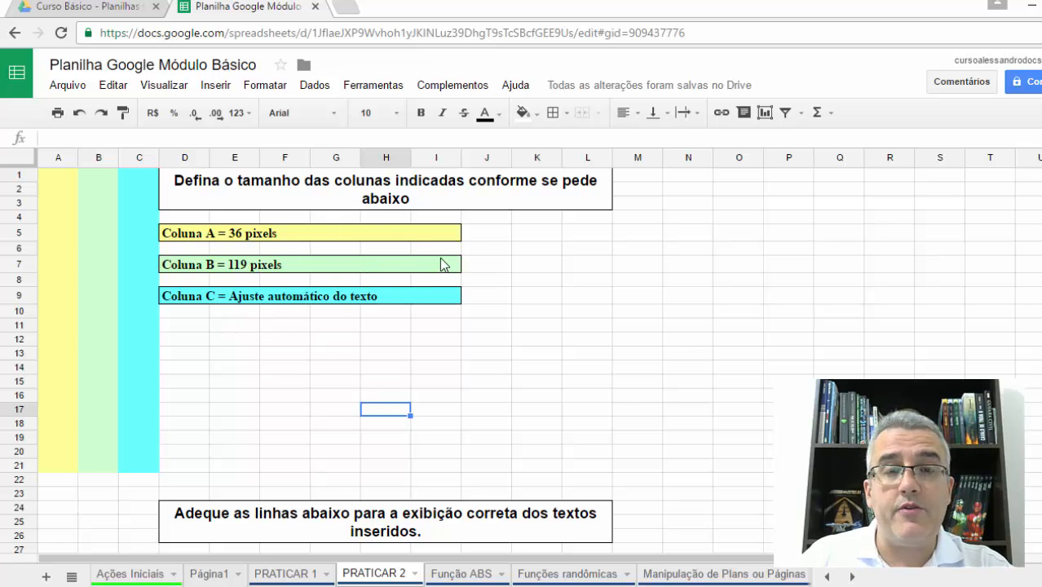
# - Resize the yellow column A to a width of 36 pixels
pyautogui.rightClick(64, 158)
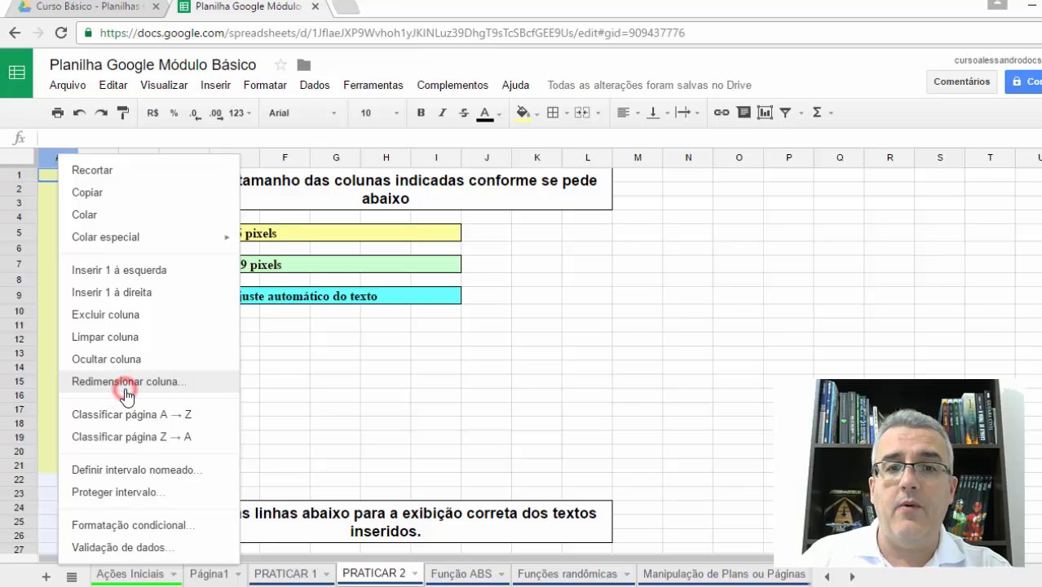
pyautogui.click(126, 393)
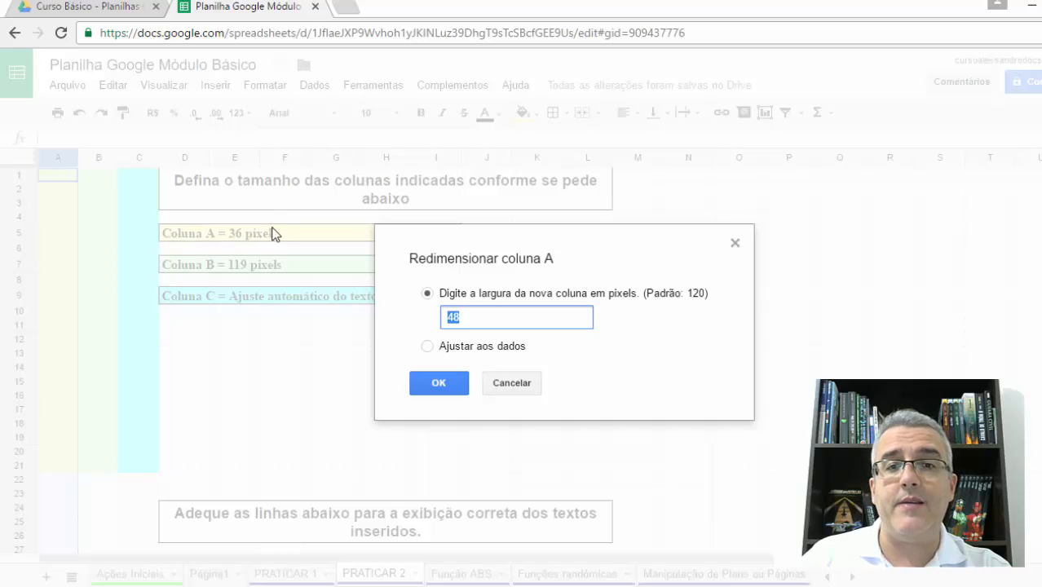
pyautogui.write('36')
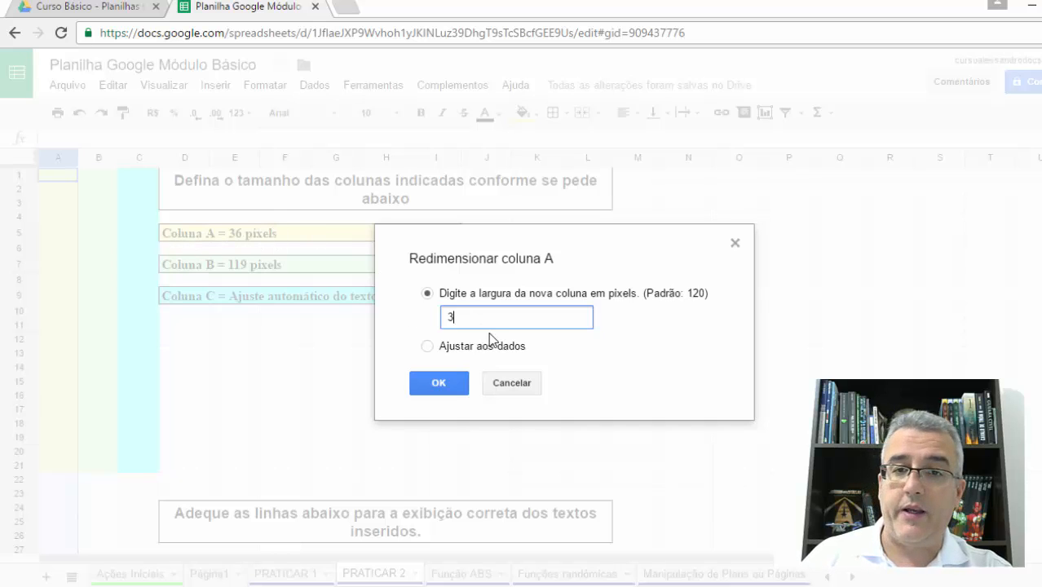
pyautogui.click(424, 380)
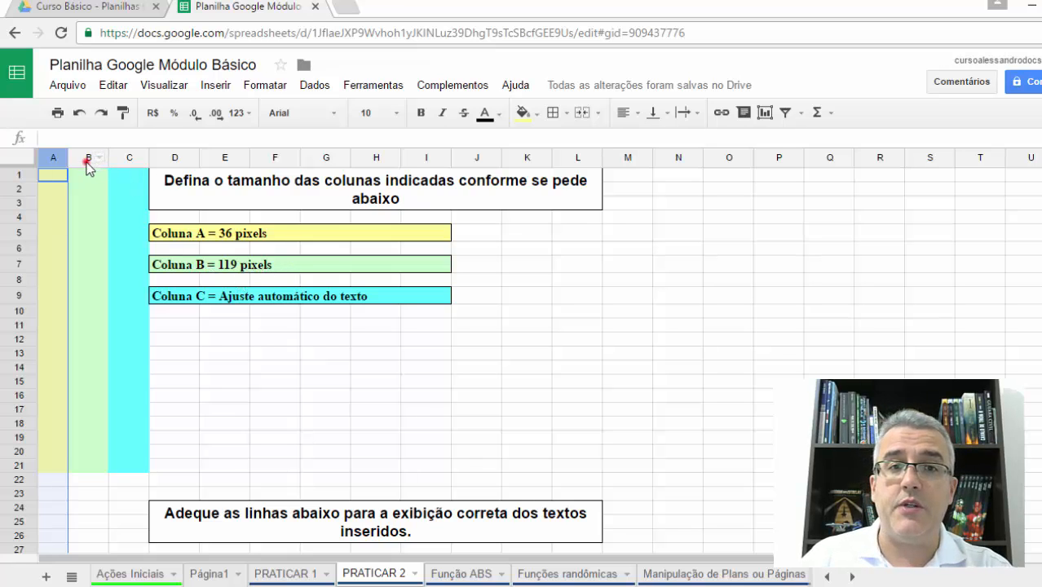
# - Resize the green column B to a width of 119 pixels
pyautogui.click(85, 159)
pyautogui.rightClick(85, 159)
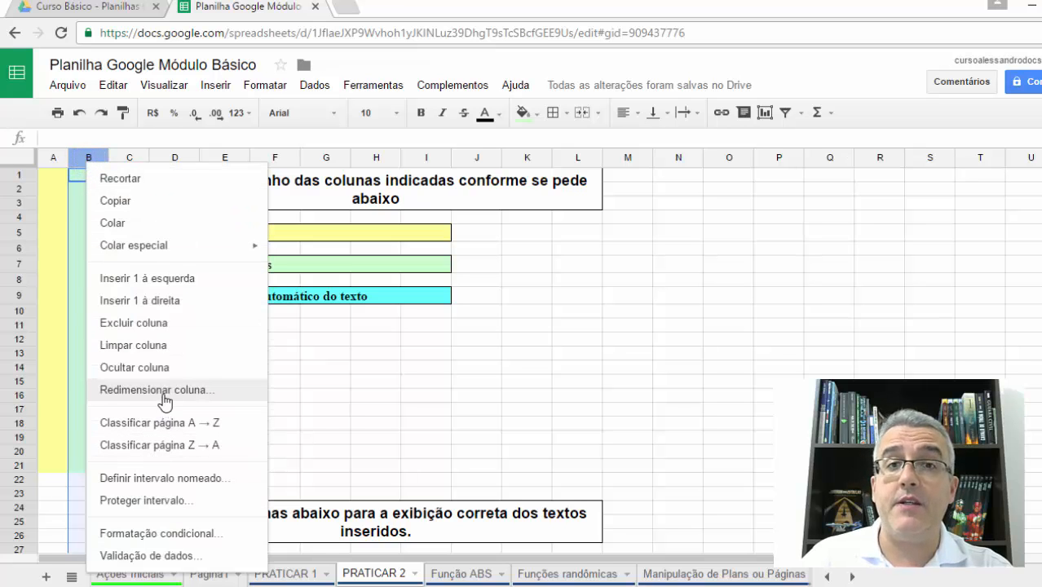
pyautogui.click(163, 392)
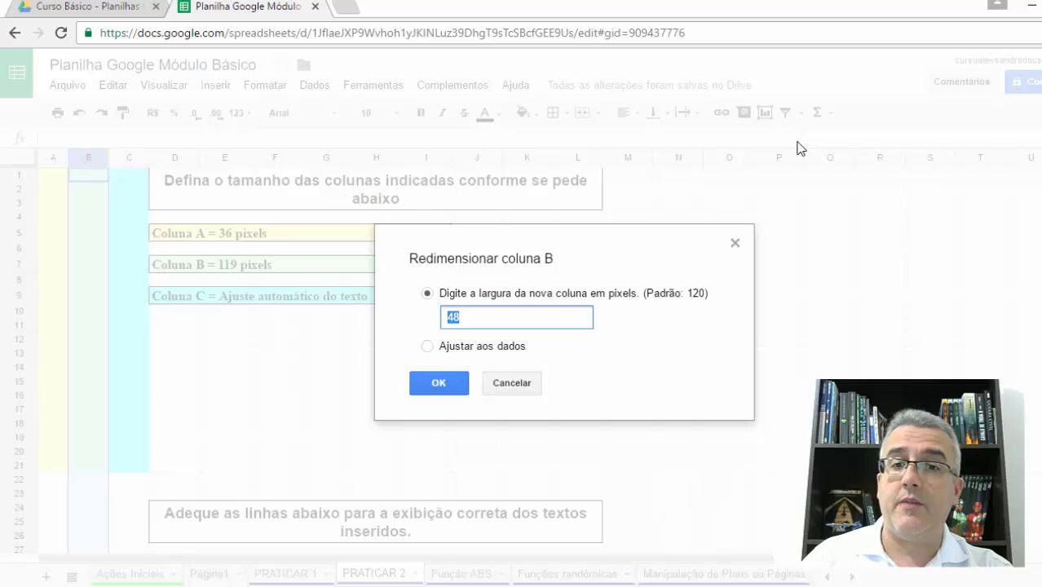
pyautogui.write('119')
pyautogui.press('Return')
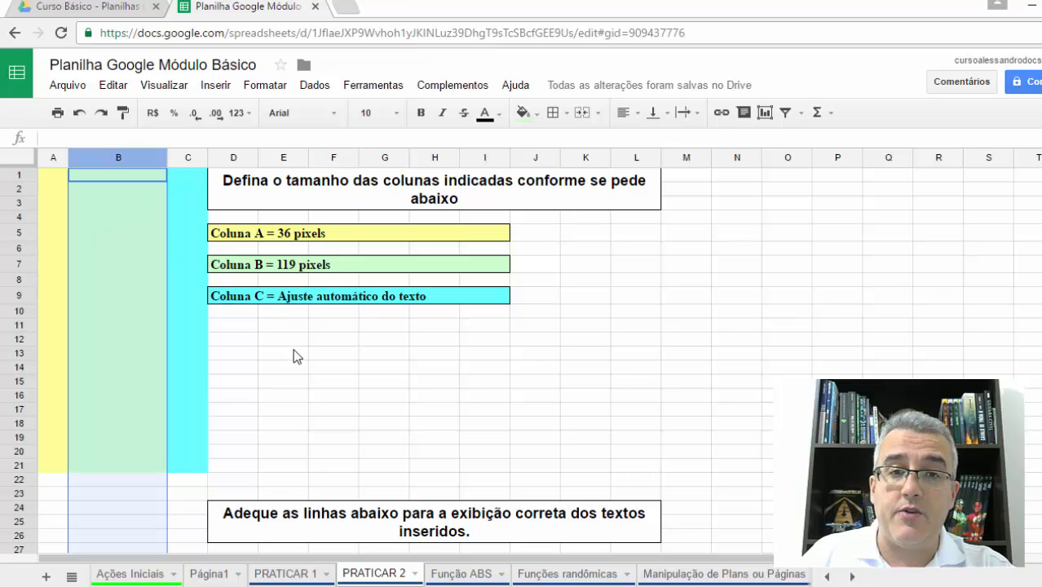
# - Enter "Teste de redimensionamento" in cell C3 and auto-fit column C to that text
pyautogui.scroll(-5, 293, 354)
pyautogui.scroll(10, 228, 385)
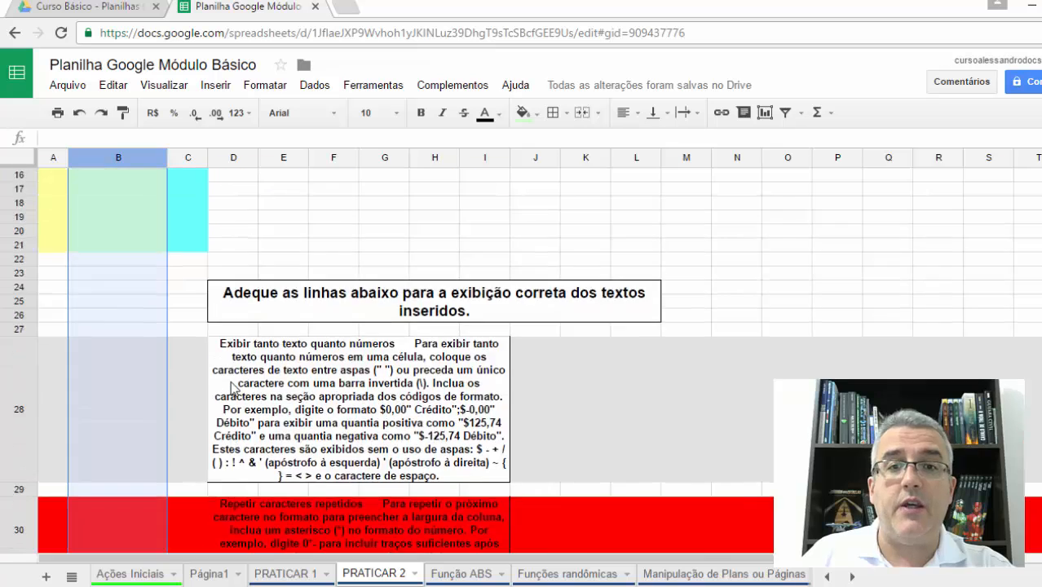
pyautogui.click(190, 202)
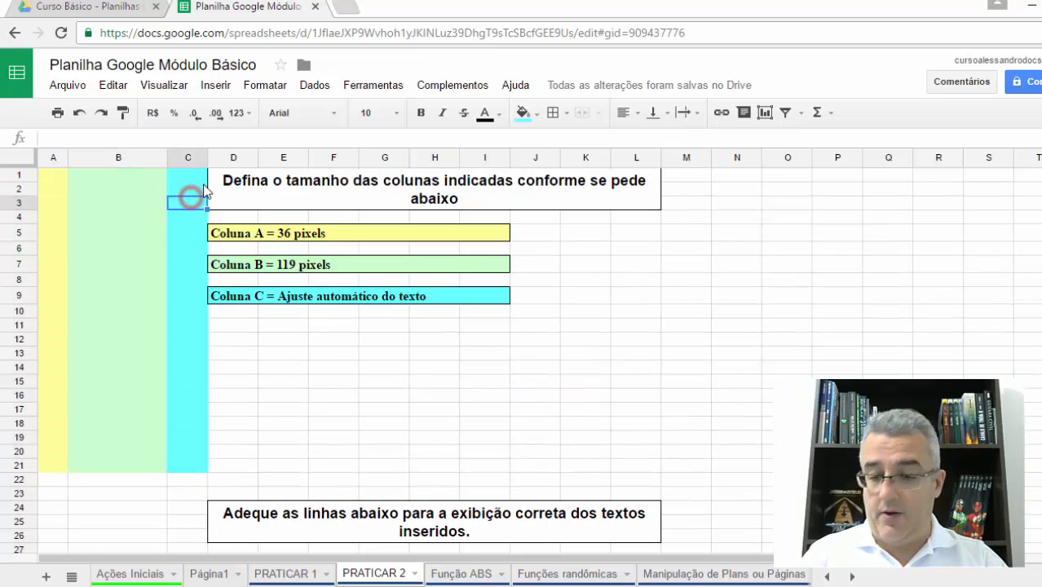
pyautogui.write('Teste de re')
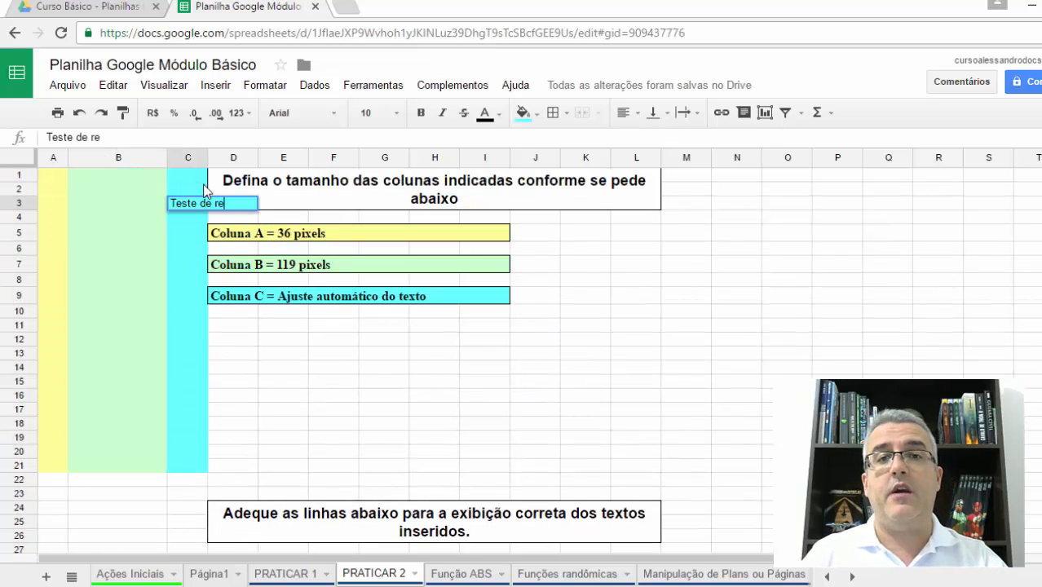
pyautogui.write('dimensionamento')
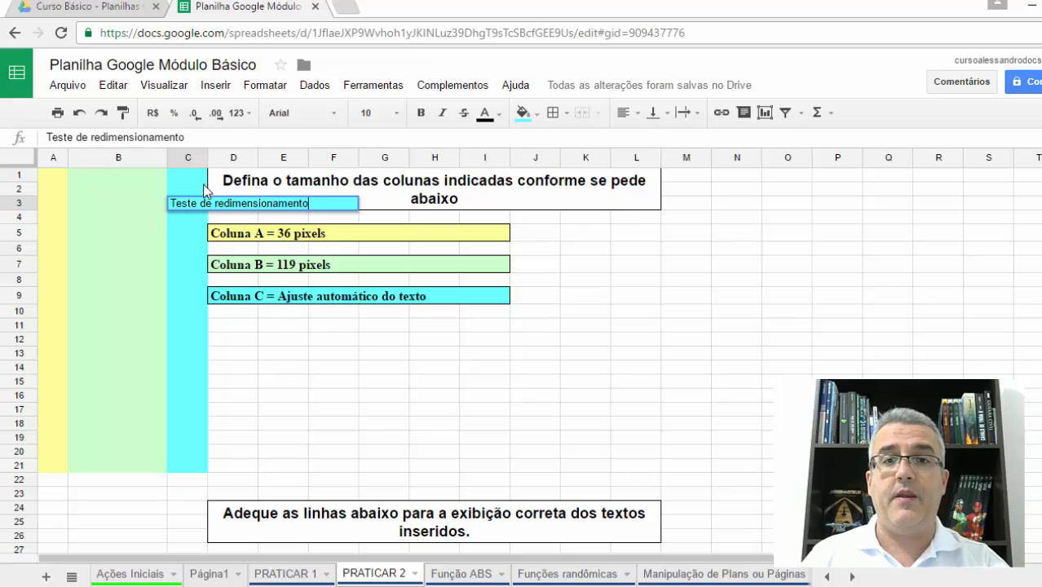
pyautogui.press('Return')
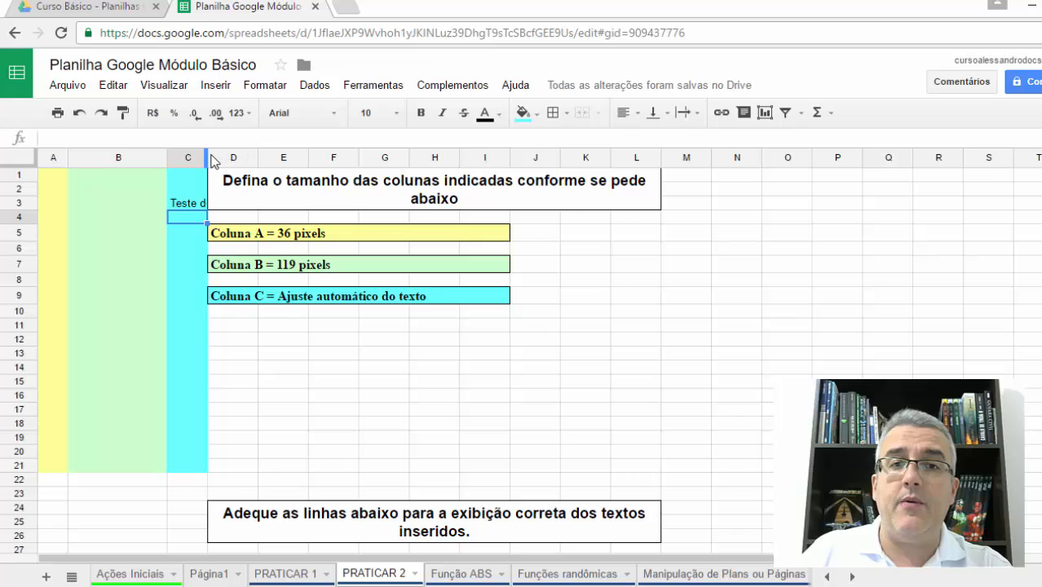
pyautogui.doubleClick(208, 156)
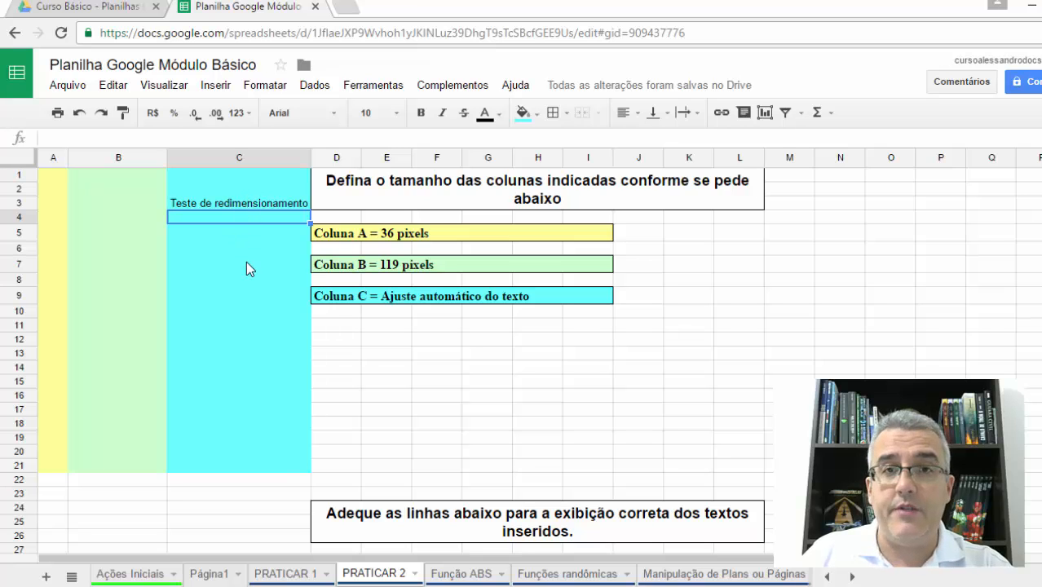
# - Examine the second exercise's long merged texts in rows 28, 30 and 32 and how they fit their rows
pyautogui.scroll(-2, 246, 334)
pyautogui.scroll(-3, 246, 334)
pyautogui.scroll(-3, 246, 341)
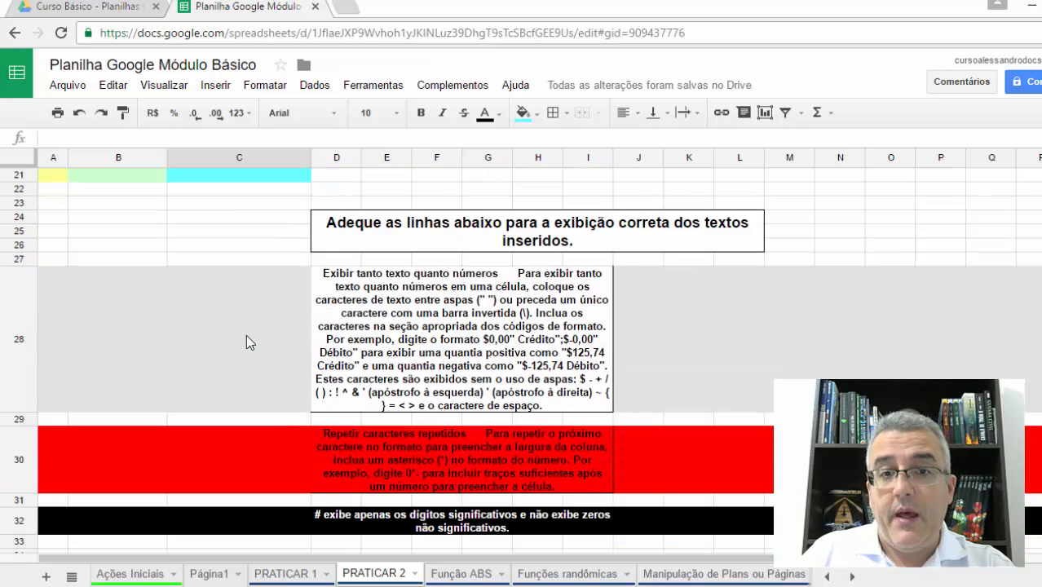
pyautogui.click(571, 333)
pyautogui.scroll(-2, 605, 332)
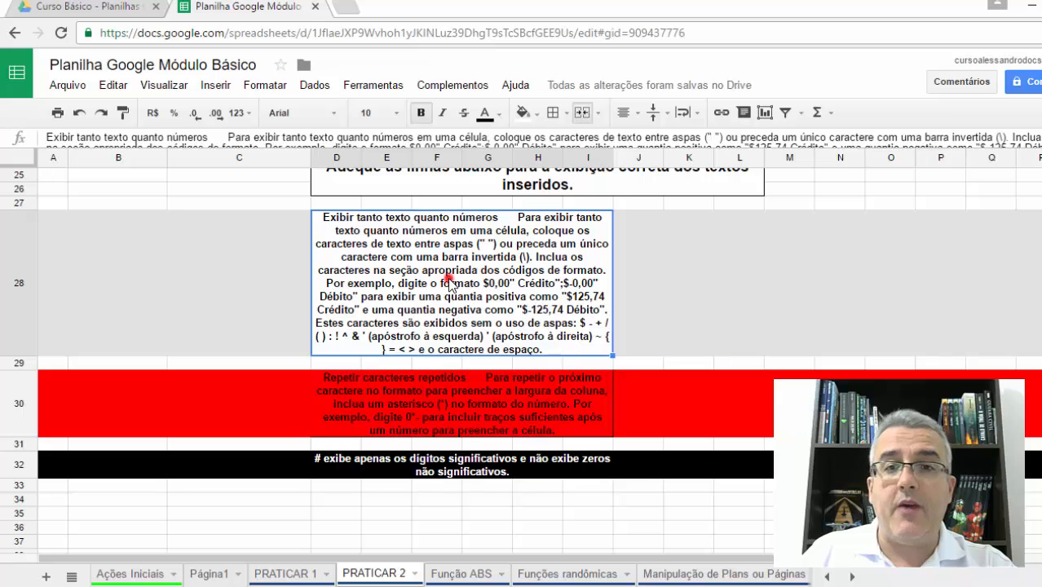
pyautogui.click(209, 317)
pyautogui.click(393, 399)
pyautogui.click(425, 312)
pyautogui.click(378, 406)
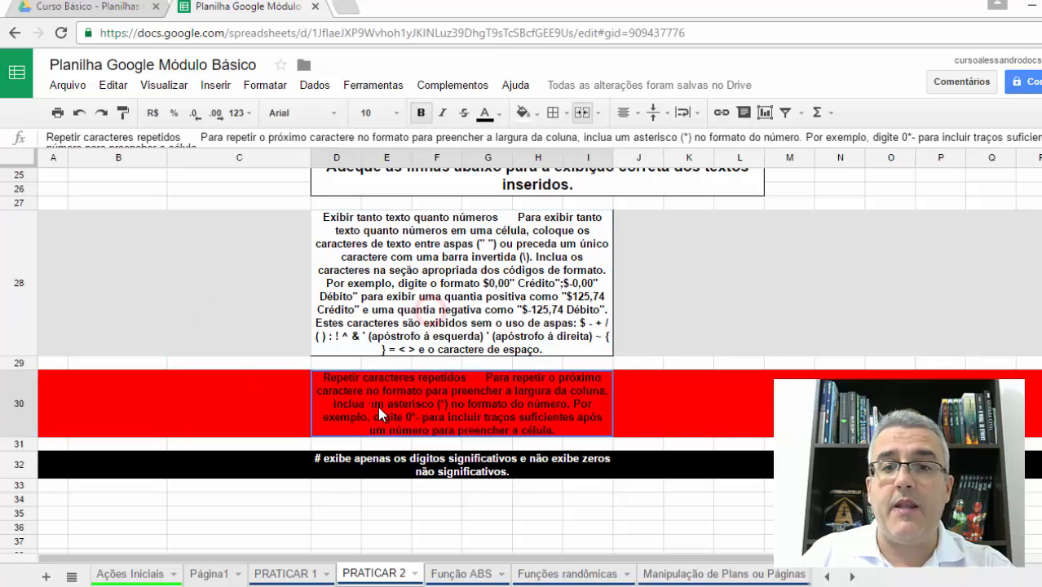
pyautogui.scroll(-2, 299, 412)
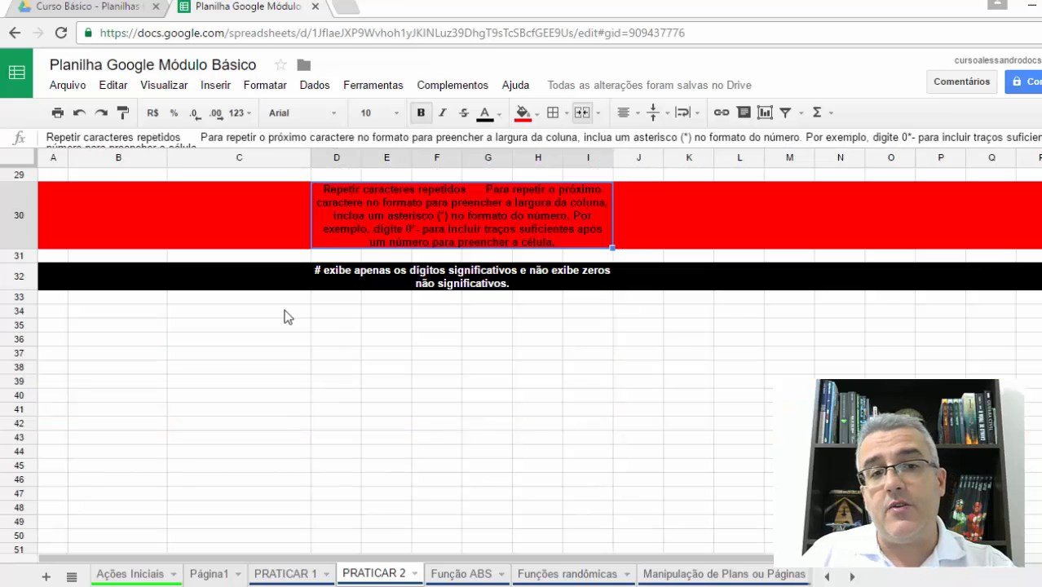
# - Unmerge the long text cell spanning columns D to I in row 28, and merge it again
pyautogui.scroll(5, 394, 424)
pyautogui.click(407, 380)
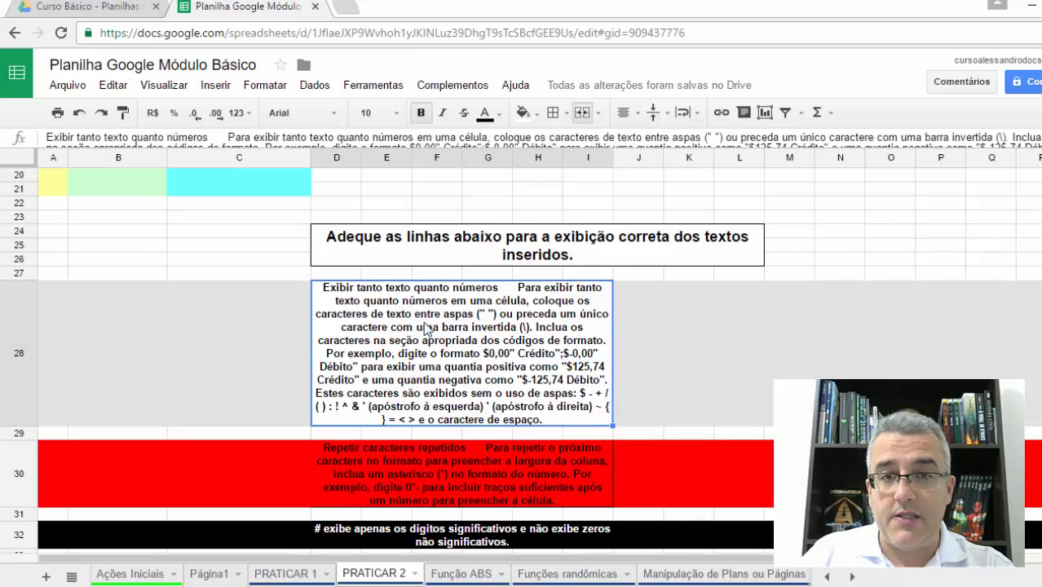
pyautogui.click(581, 112)
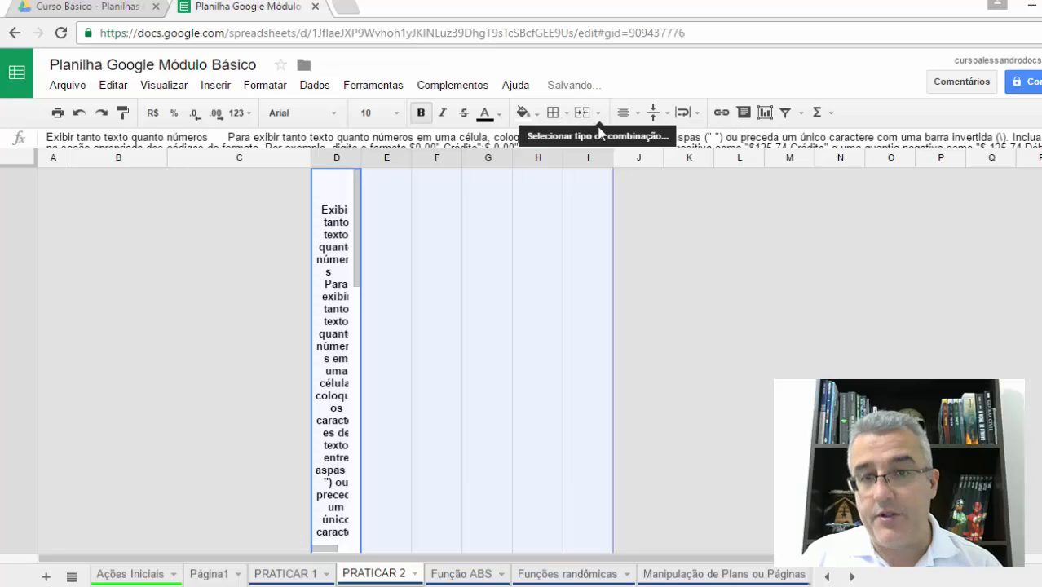
pyautogui.click(581, 112)
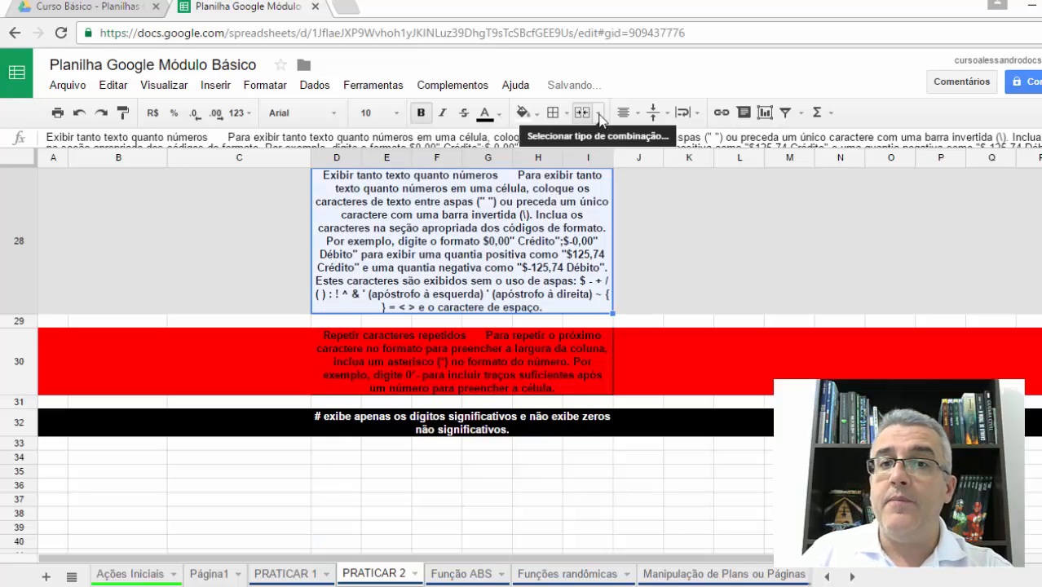
# - Apply text wrapping to the merged text cell in row 28
pyautogui.click(698, 112)
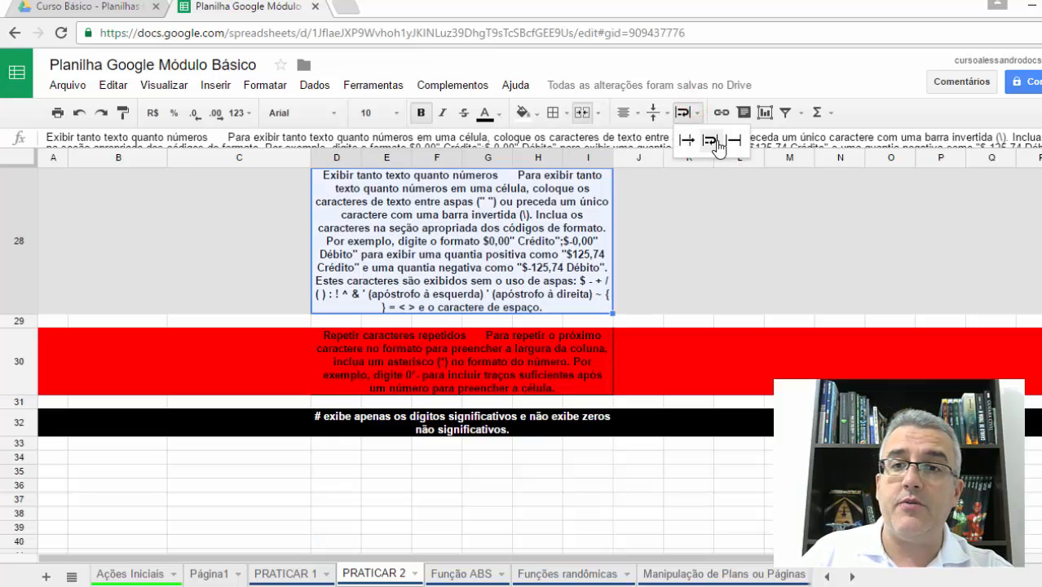
pyautogui.click(717, 140)
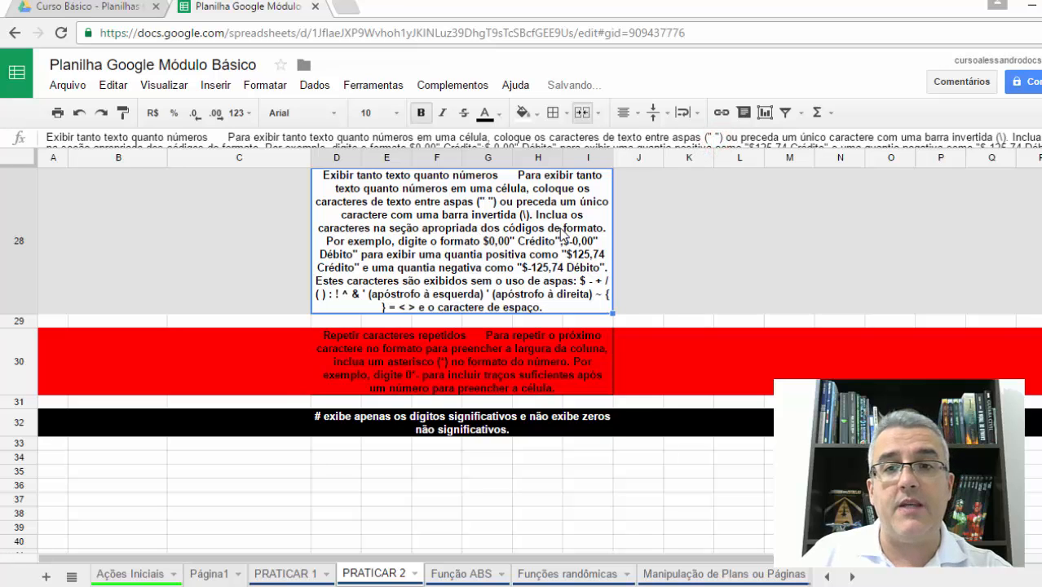
# - Try to shrink row 30, which holds the red merged text, by moving its lower border upward
pyautogui.click(657, 210)
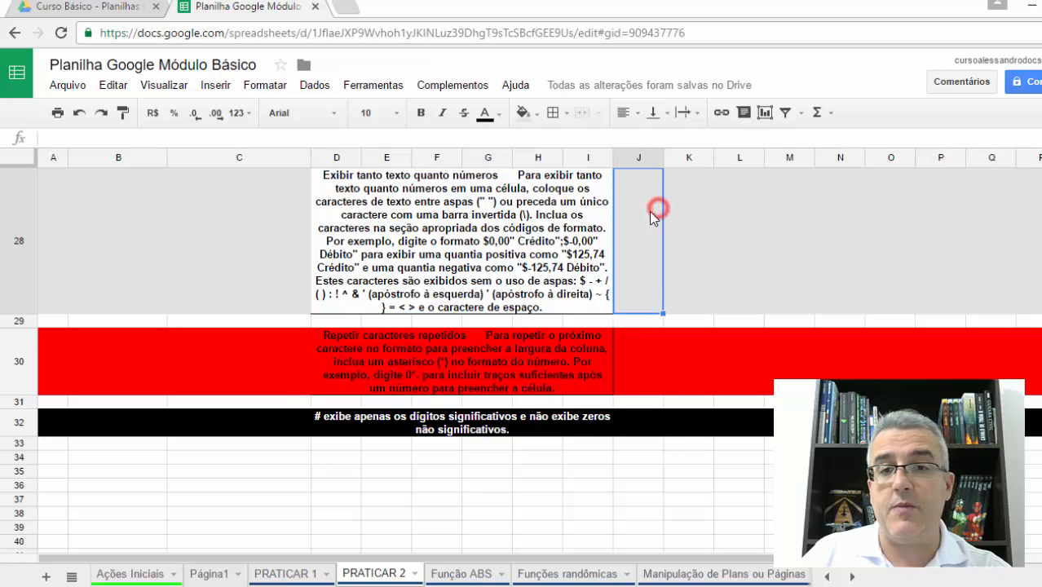
pyautogui.click(466, 346)
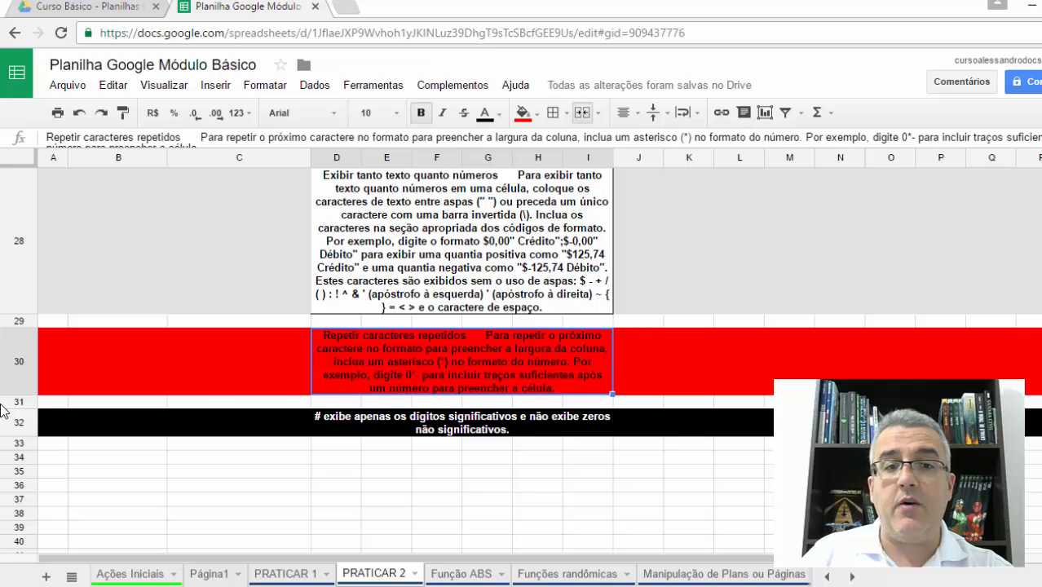
pyautogui.moveTo(28, 394); pyautogui.dragTo(33, 340)
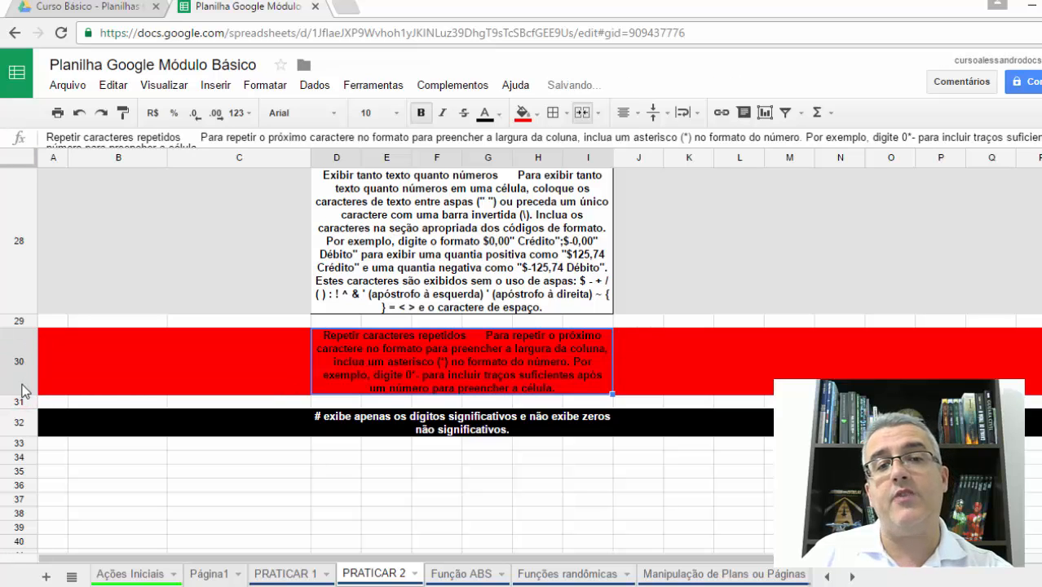
pyautogui.moveTo(18, 392); pyautogui.dragTo(24, 351)
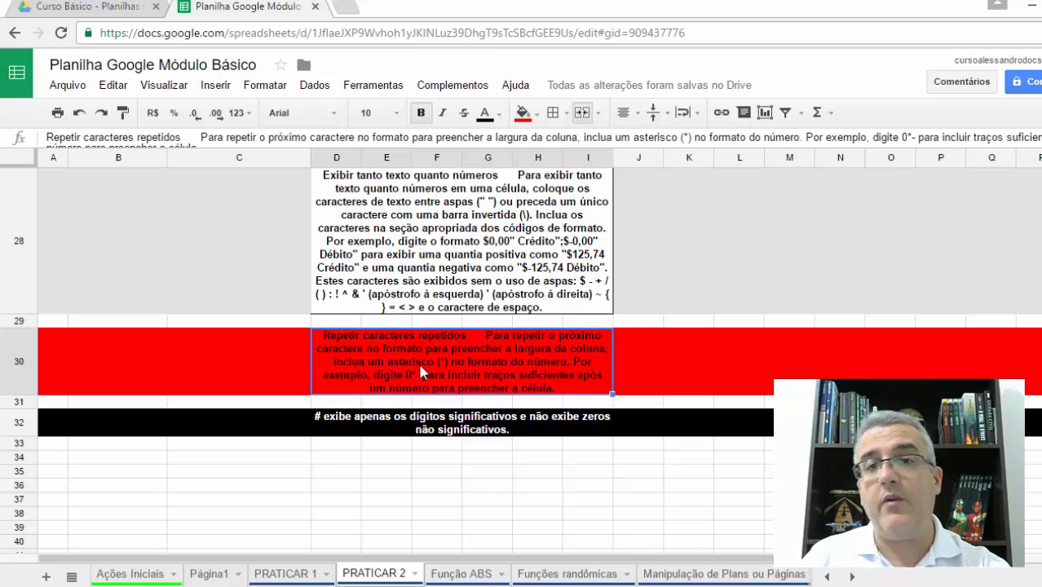
# - Set the height of row 30 to 1 pixel
pyautogui.rightClick(18, 364)
pyautogui.scroll(-3, 86, 471)
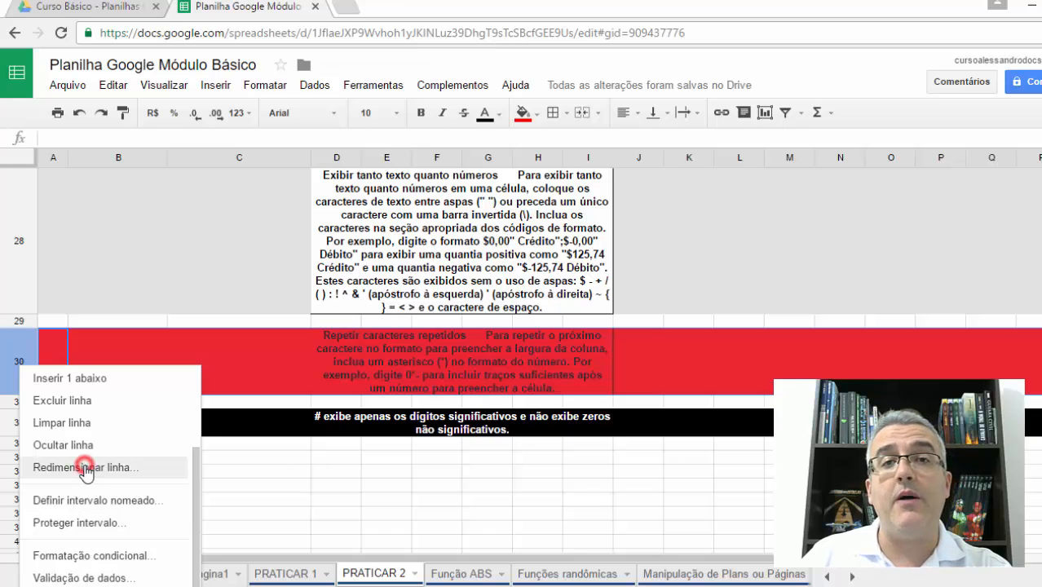
pyautogui.click(86, 468)
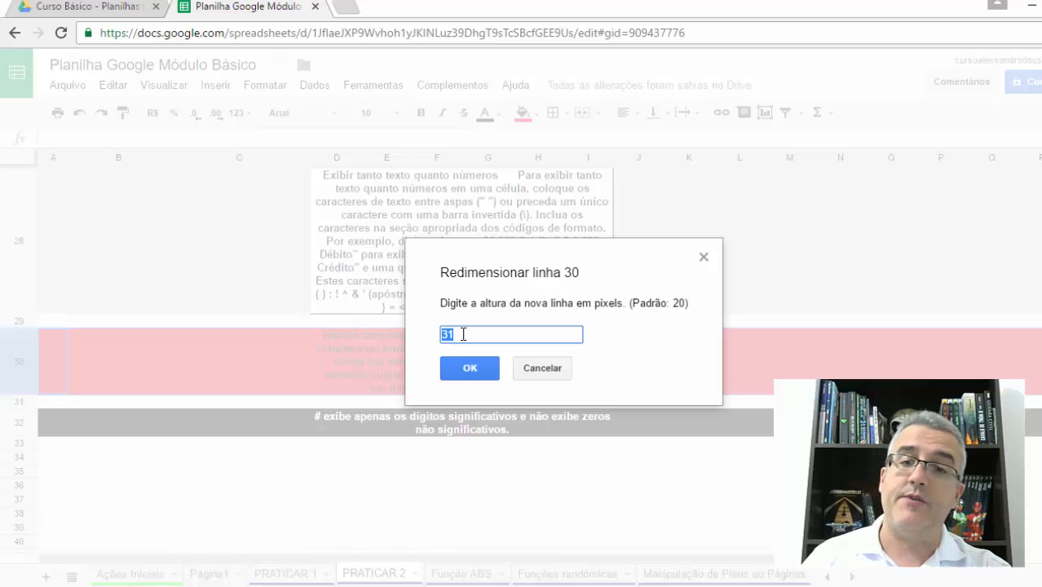
pyautogui.write('410')
pyautogui.press('BackSpace')
pyautogui.press('BackSpace')
pyautogui.press('BackSpace')
pyautogui.write('1')
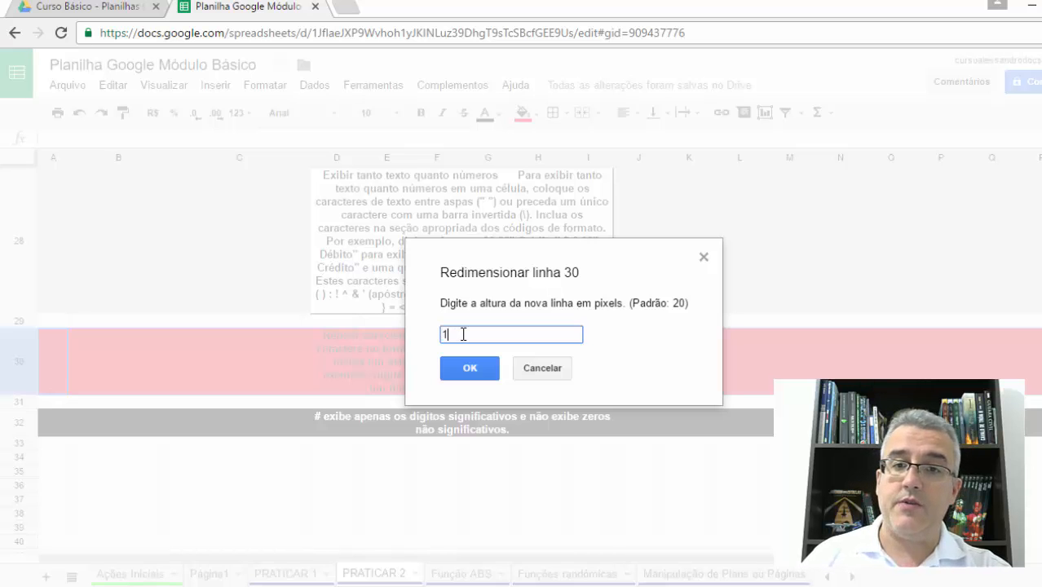
pyautogui.press('Return')
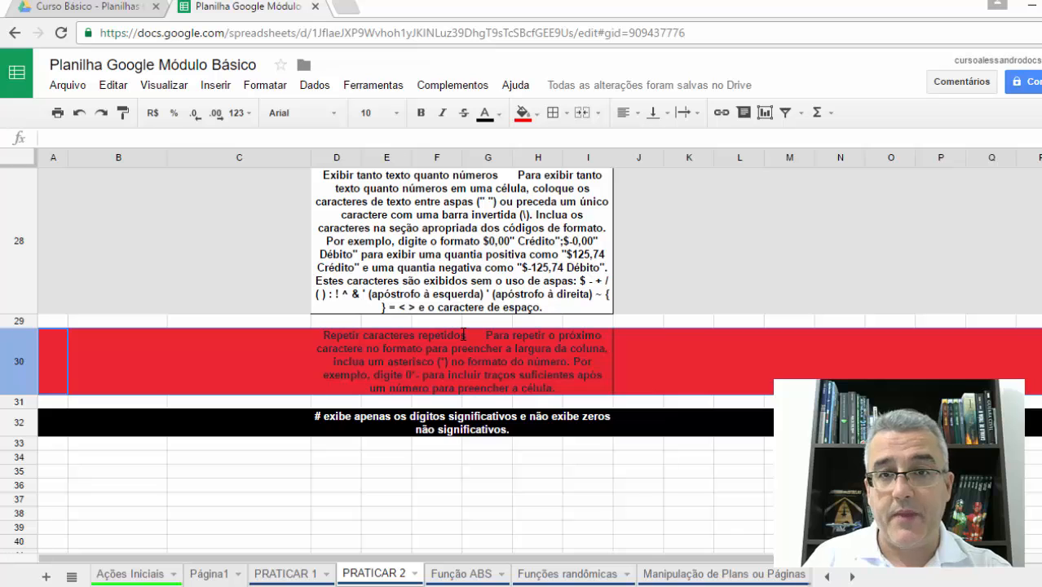
# - Review the start of the PRATICAR 2 sheet and the contents of the Ações Iniciais and Página1 sheets
pyautogui.click(275, 226)
pyautogui.scroll(10, 271, 228)
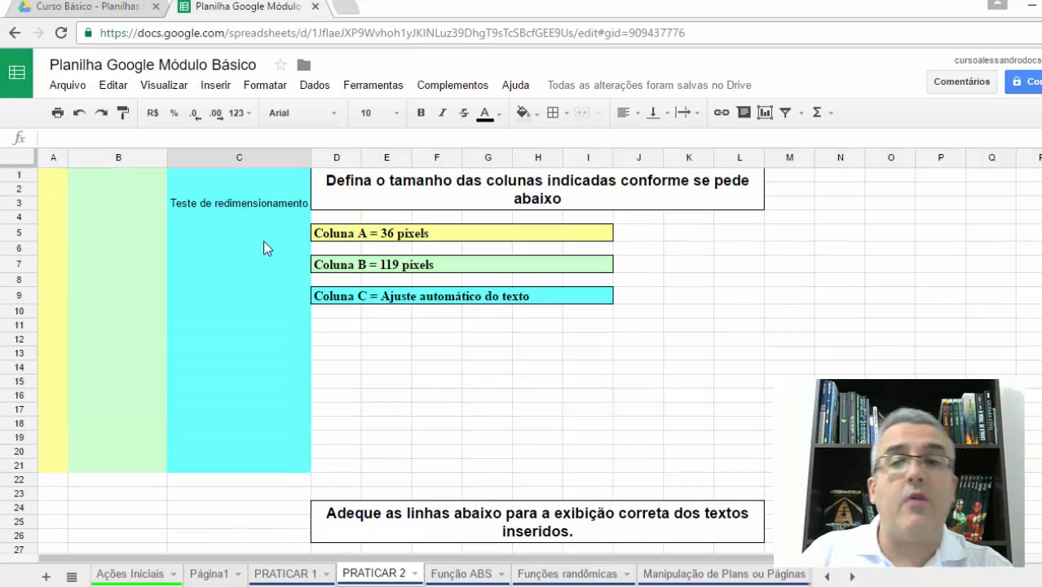
pyautogui.click(152, 574)
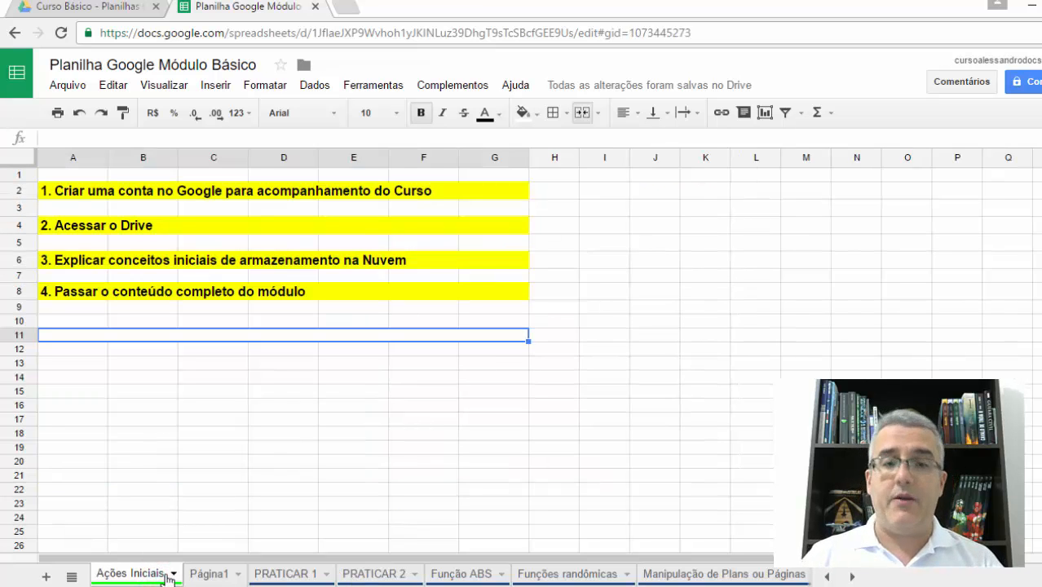
pyautogui.click(208, 576)
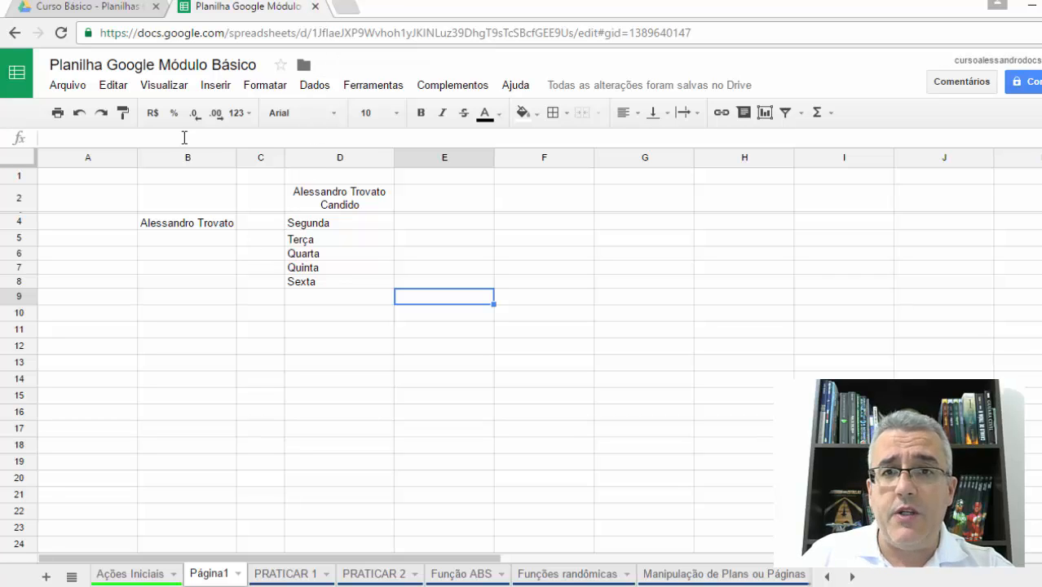
# - Close the Planilha Google Módulo Básico spreadsheet and reopen it from the recent files in Google Drive
pyautogui.click(315, 6)
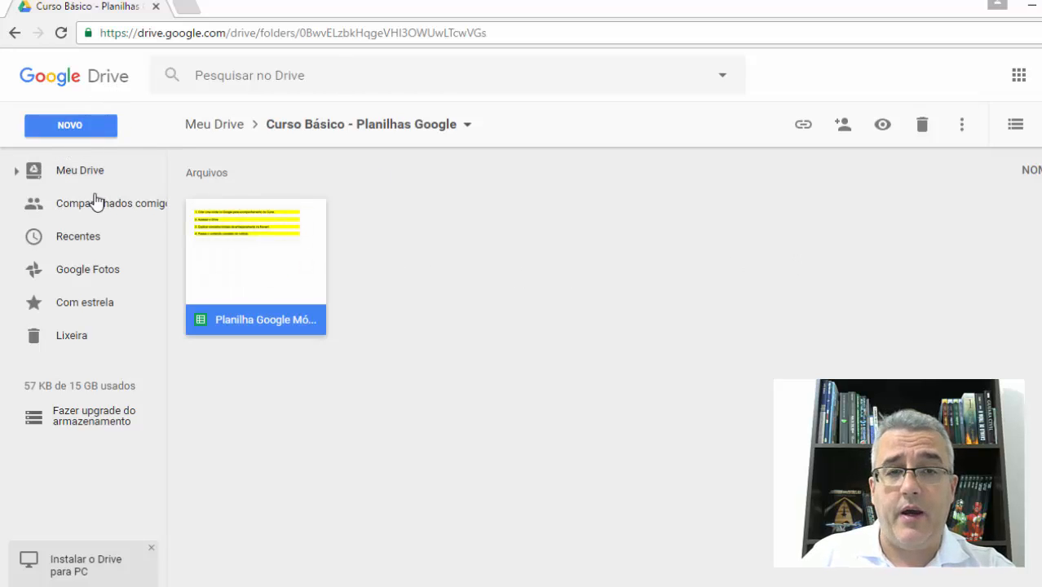
pyautogui.click(69, 245)
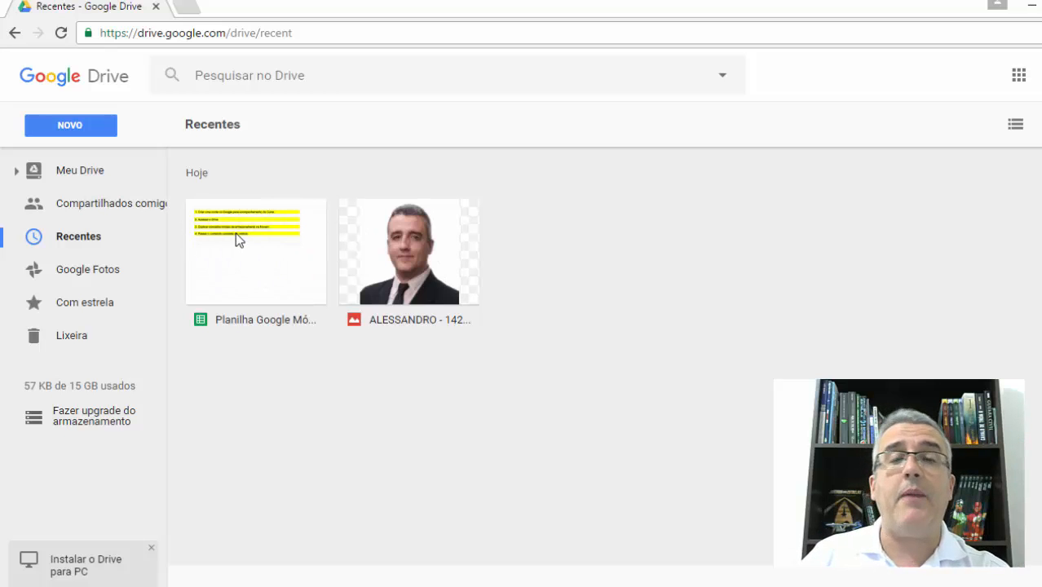
pyautogui.click(290, 249)
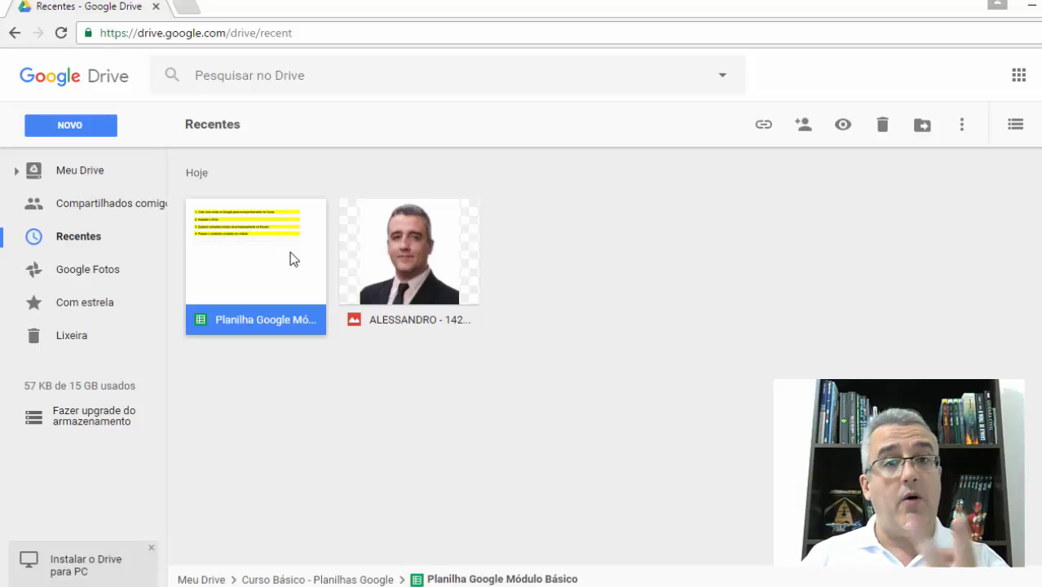
pyautogui.doubleClick(291, 253)
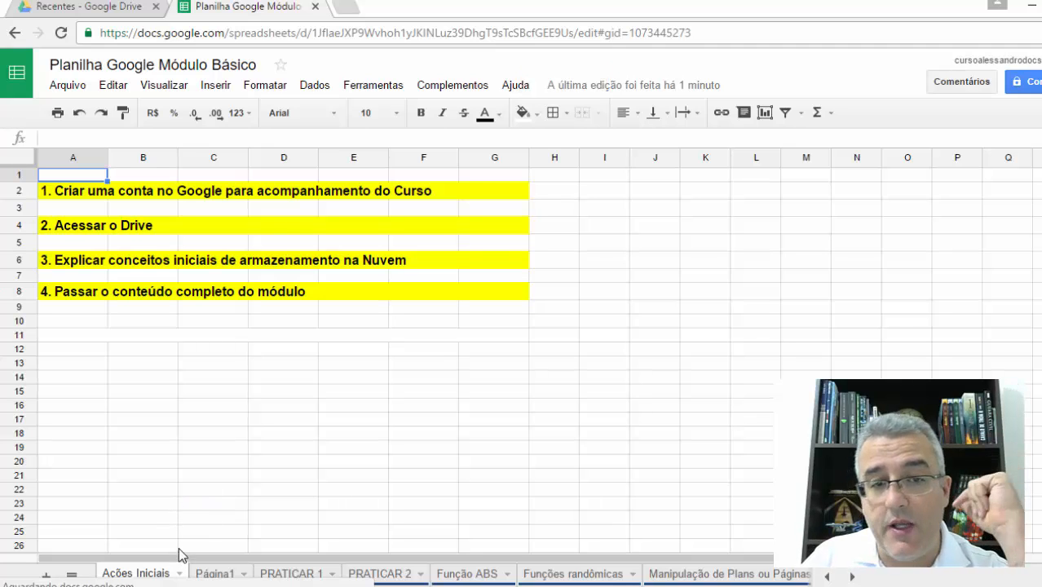
# - Switch to the Página1 sheet and select cell E7
pyautogui.click(218, 572)
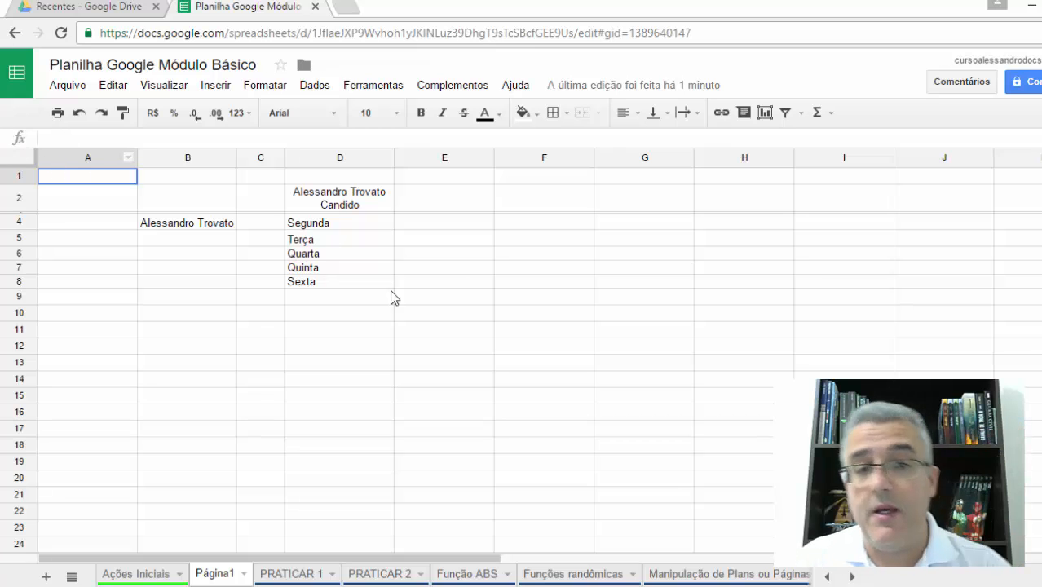
pyautogui.click(471, 266)
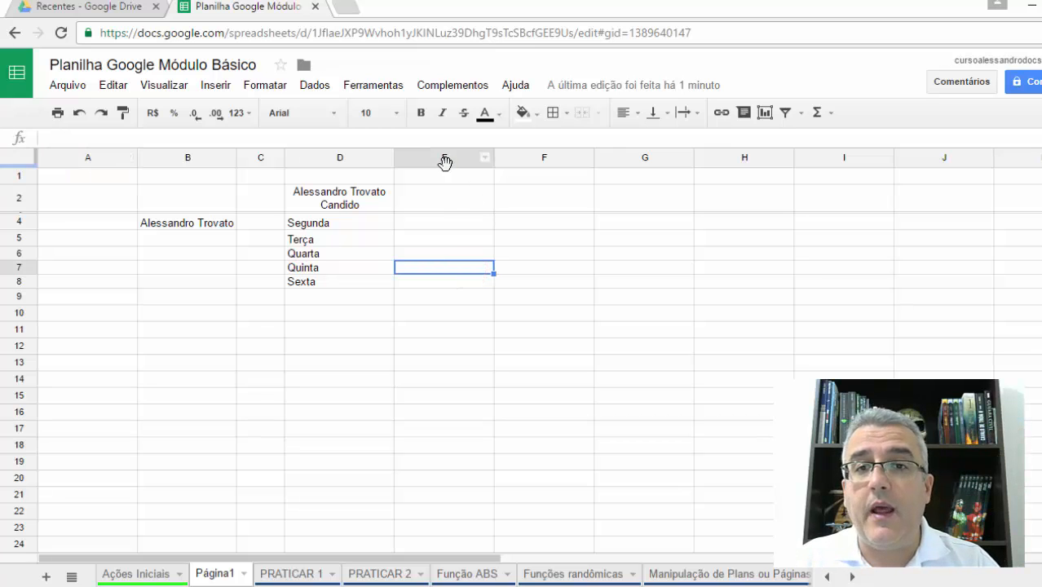